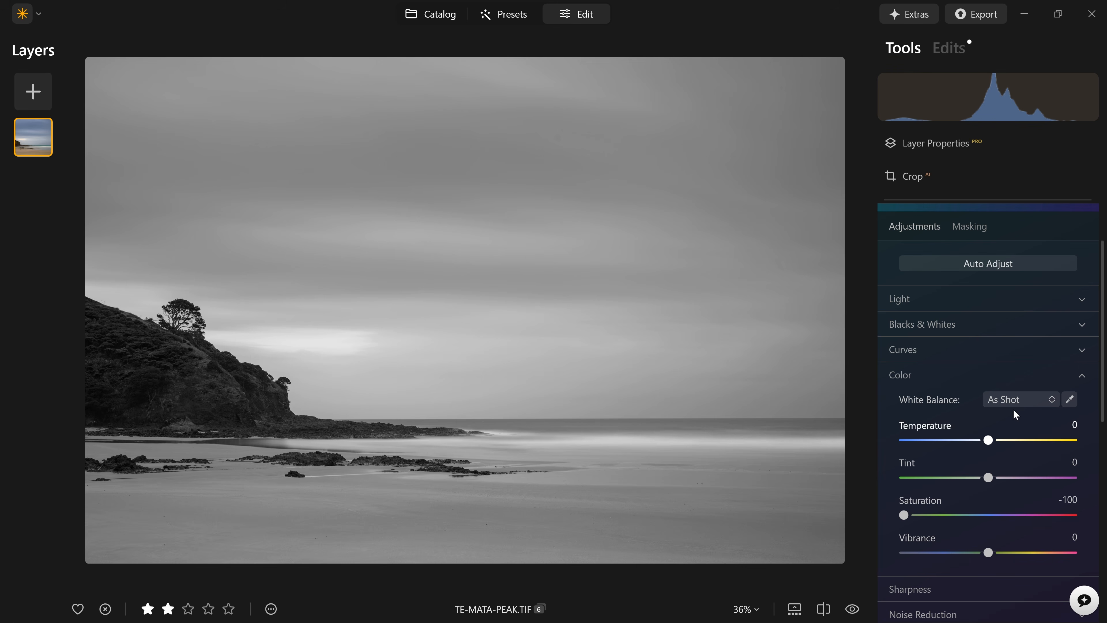
Step: Try raising Smart Contrast to 56 in the Develop tool's Light settings and reset it to 0
scroll(1013, 408, down, 2)
scroll(936, 424, up, 3)
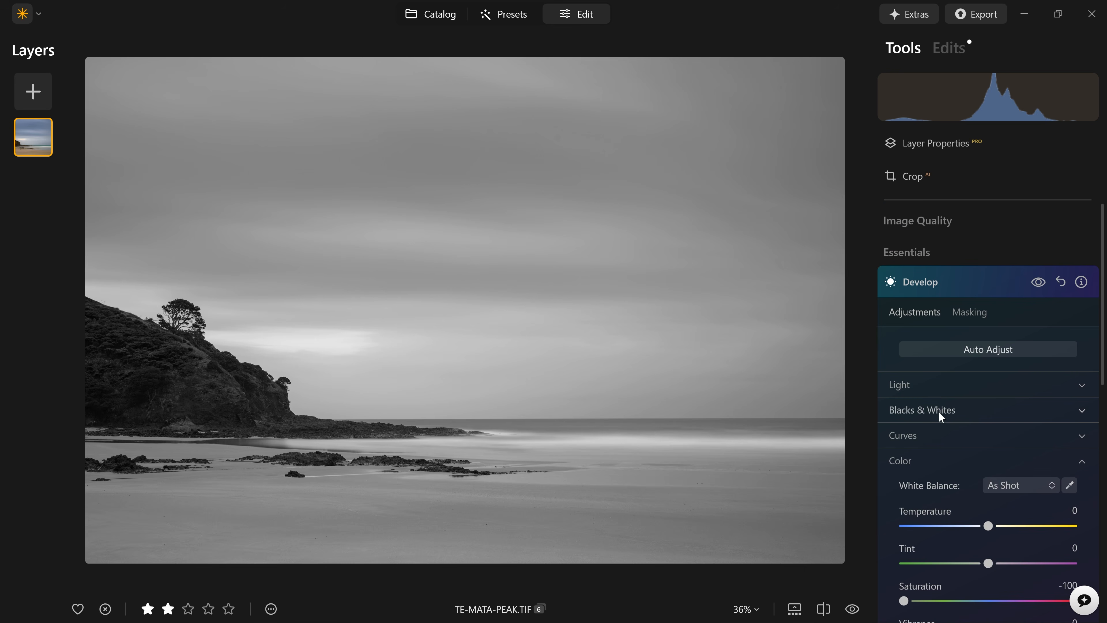
click(939, 392)
scroll(939, 394, down, 1)
scroll(939, 398, down, 1)
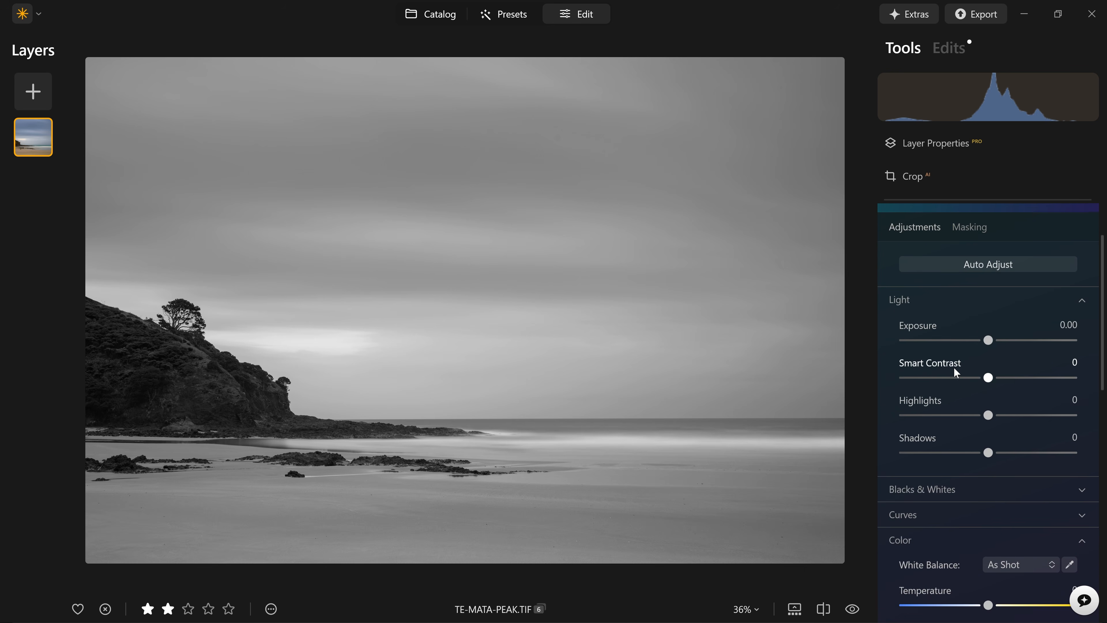
drag(989, 377, 1035, 376)
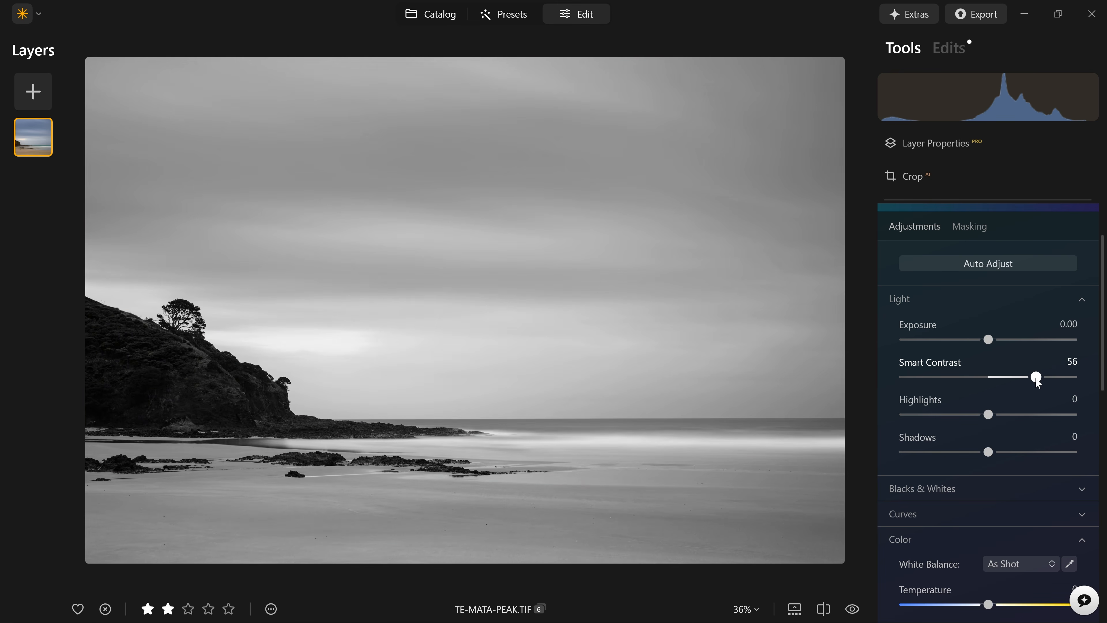
double_click(1035, 376)
Step: Set Highlights to -45 and Shadows to 50 in the Develop tool's Light settings
scroll(1036, 376, down, 4)
drag(988, 327, 951, 327)
drag(988, 365, 1031, 366)
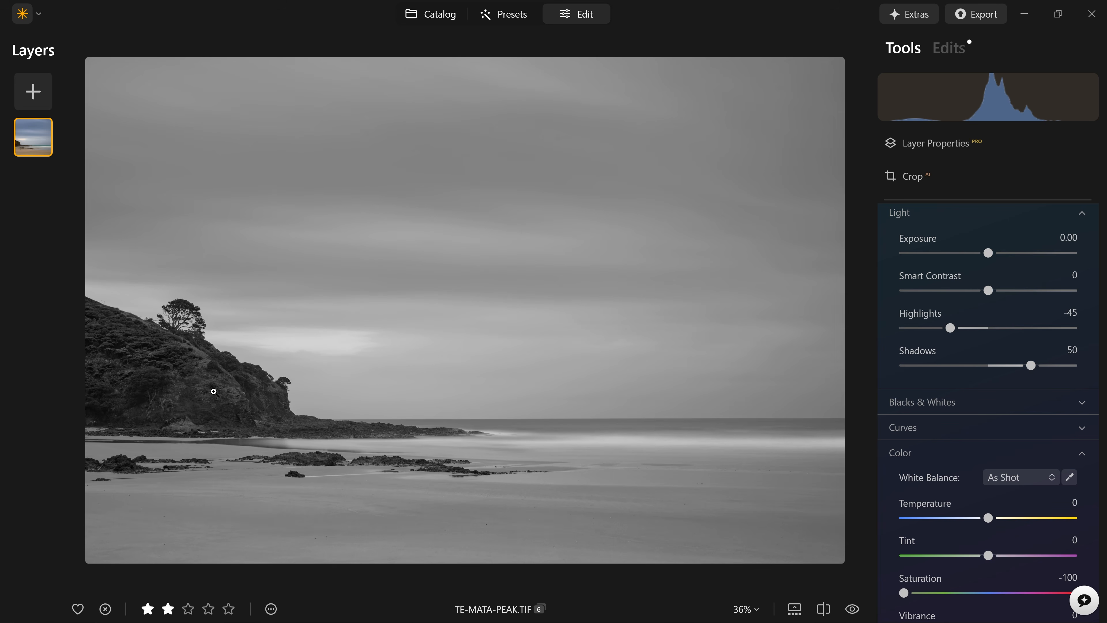
Step: Shape the master tone curve by moving the white point inward, anchoring the highlights and lowering the shadows
scroll(994, 395, down, 3)
click(997, 344)
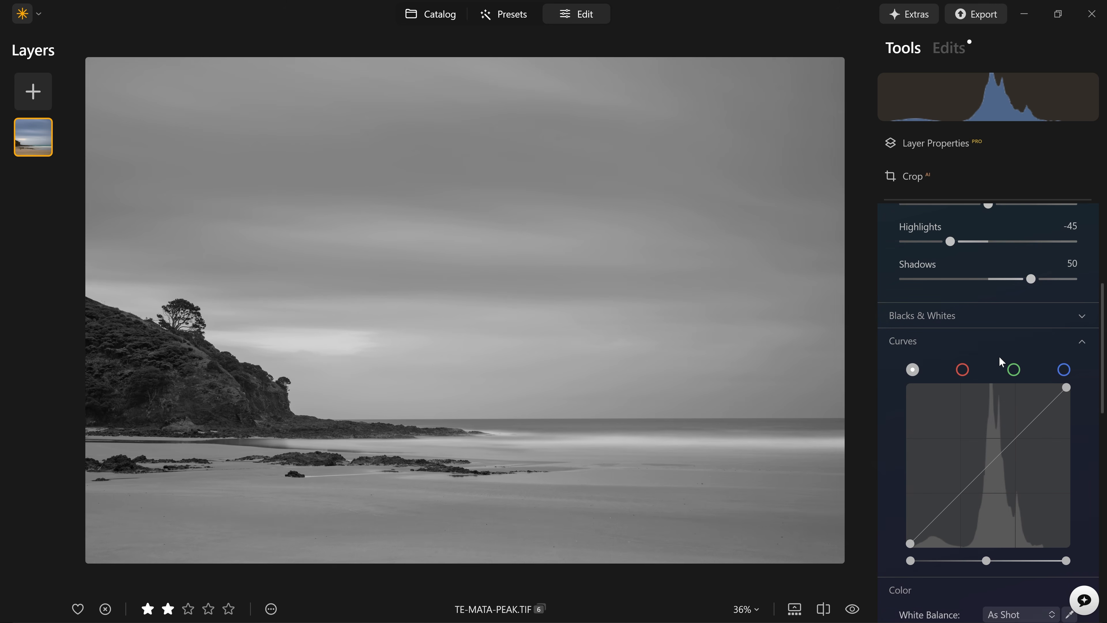
scroll(999, 357, down, 3)
drag(1066, 301, 1054, 300)
click(1027, 321)
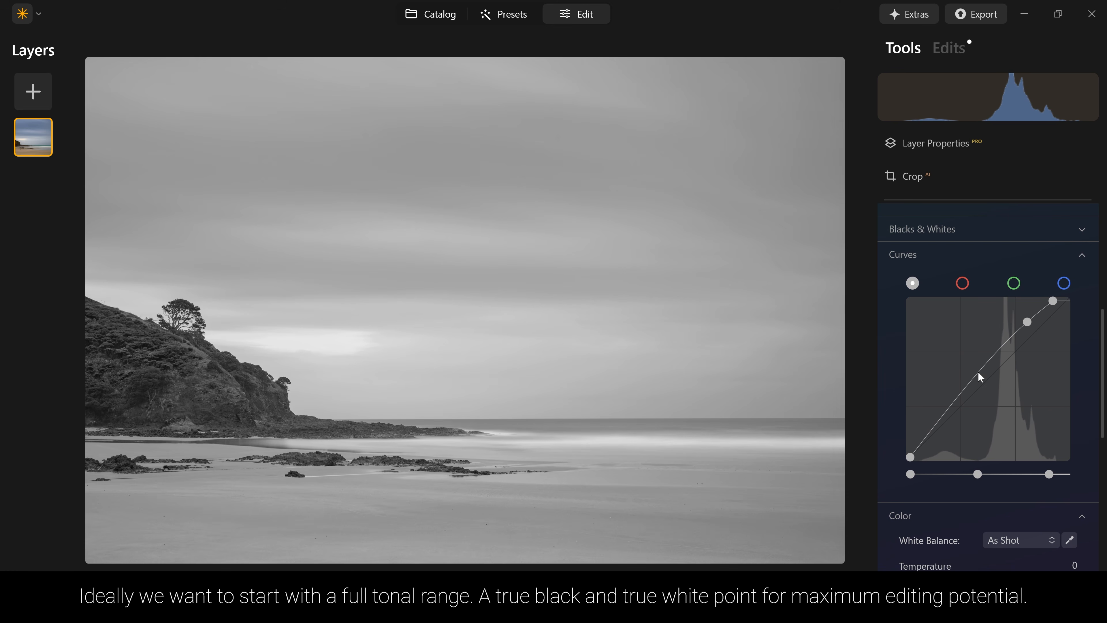
mouse_move(954, 406)
mouse_down()
mouse_move(949, 419)
mouse_move(962, 405)
mouse_up()
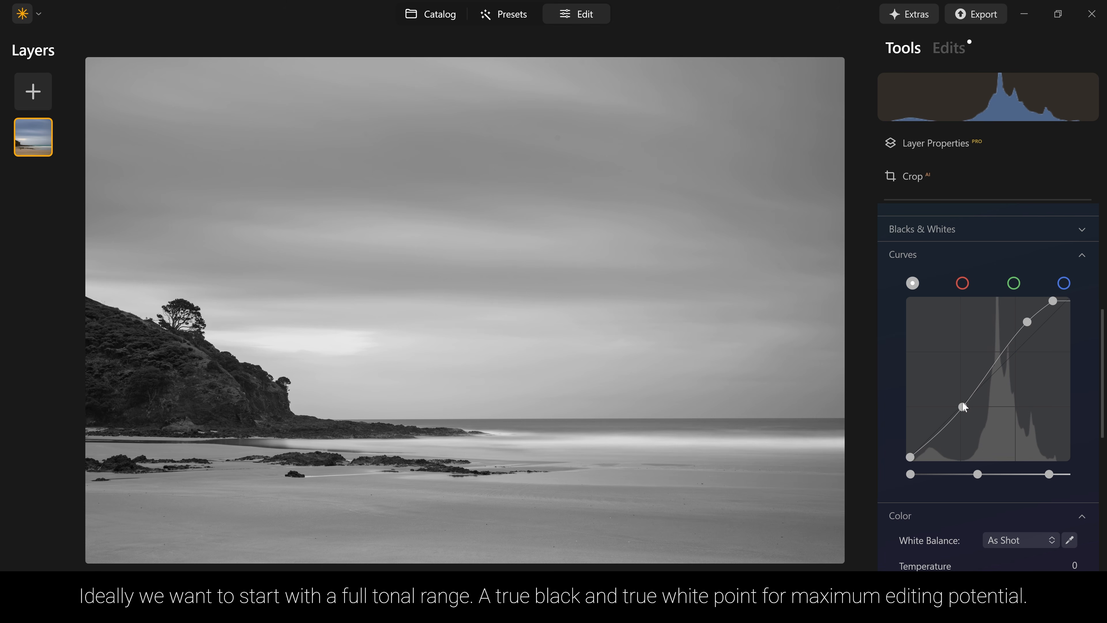
Step: Inspect the sea and beach at 100% zoom and compare the monochrome edit with the original colors
click(758, 481)
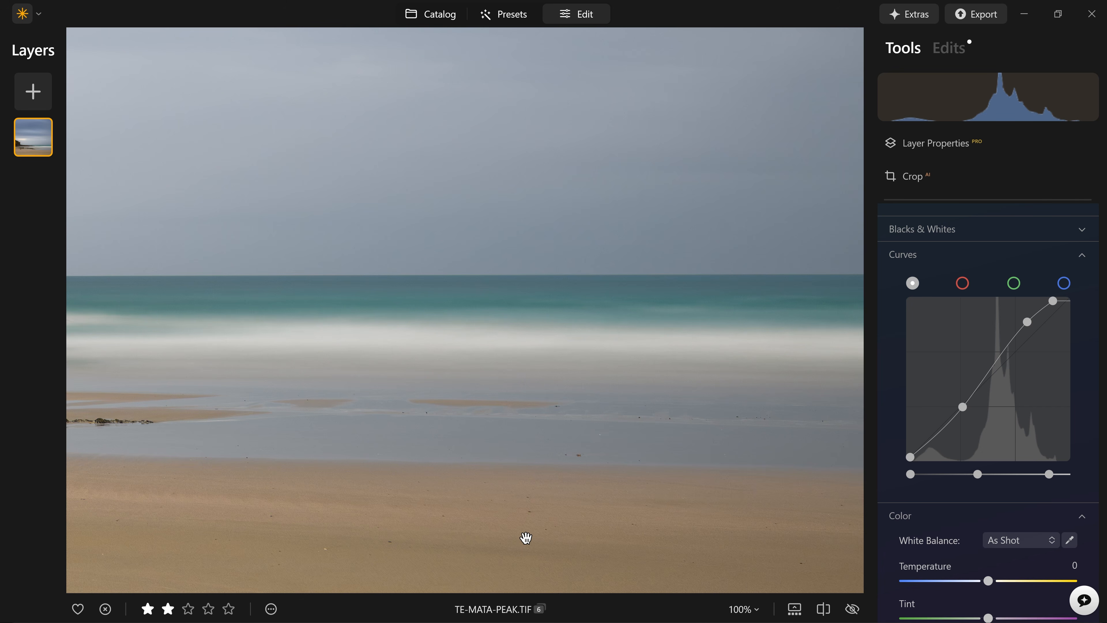
key(backslash)
click(470, 490)
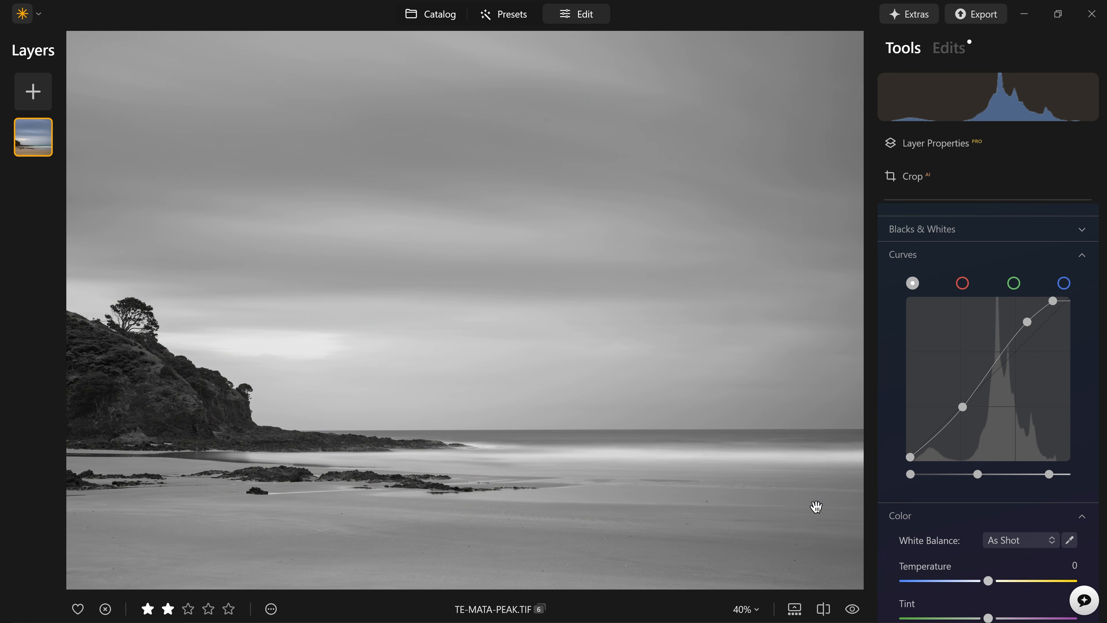
click(815, 507)
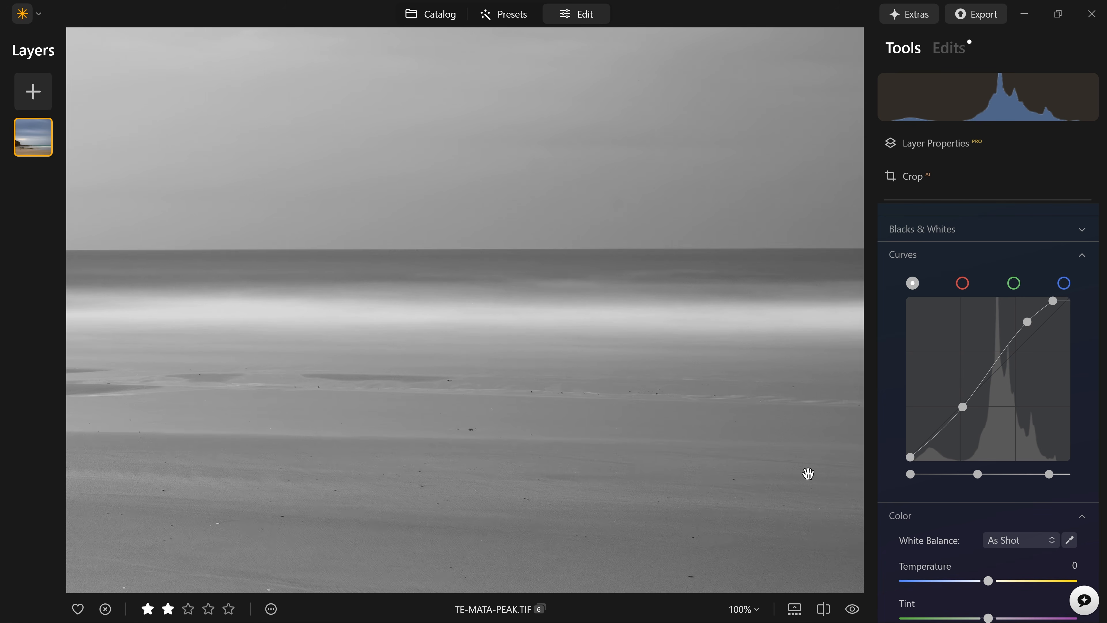
Step: Reset the Develop adjustments and convert the photo to monochrome with the Black & White tool
scroll(1058, 503, up, 5)
scroll(1056, 500, up, 3)
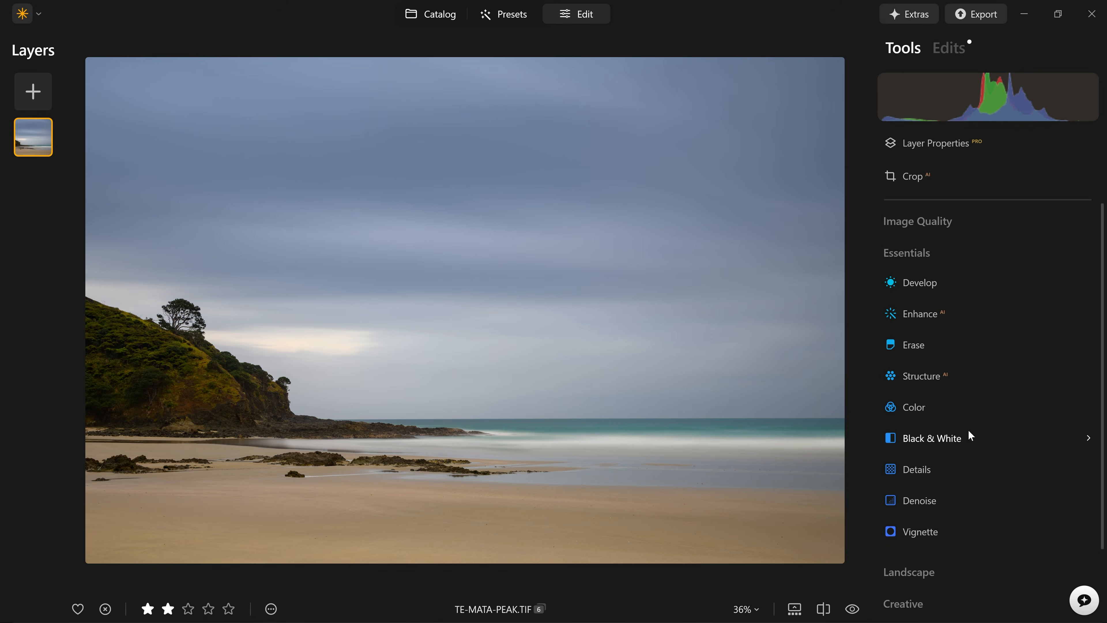
scroll(968, 434, down, 3)
click(958, 351)
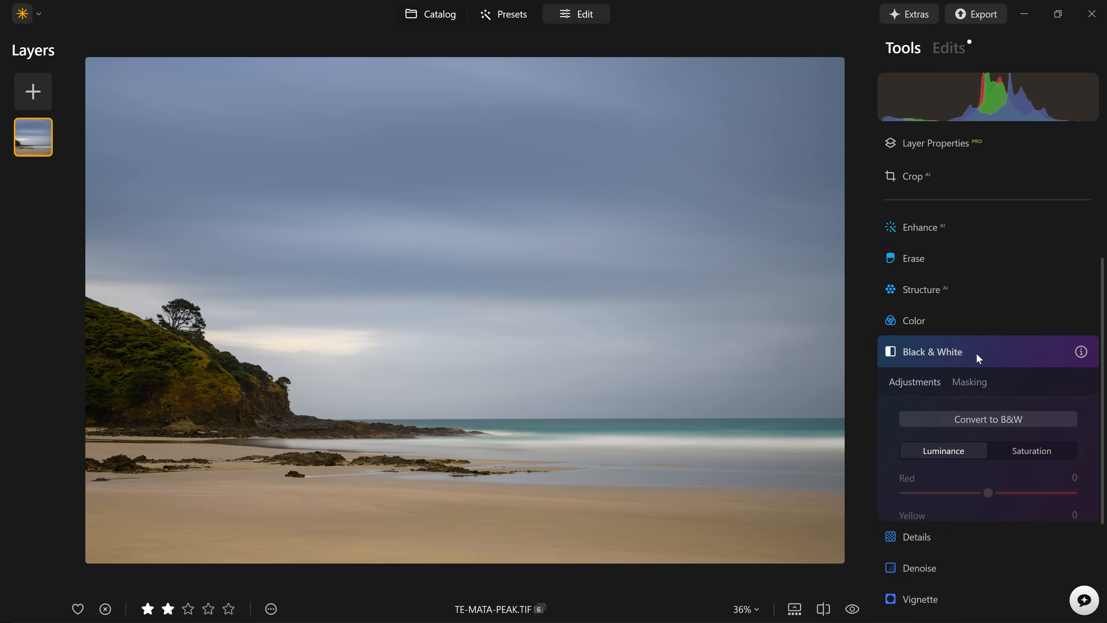
click(1011, 322)
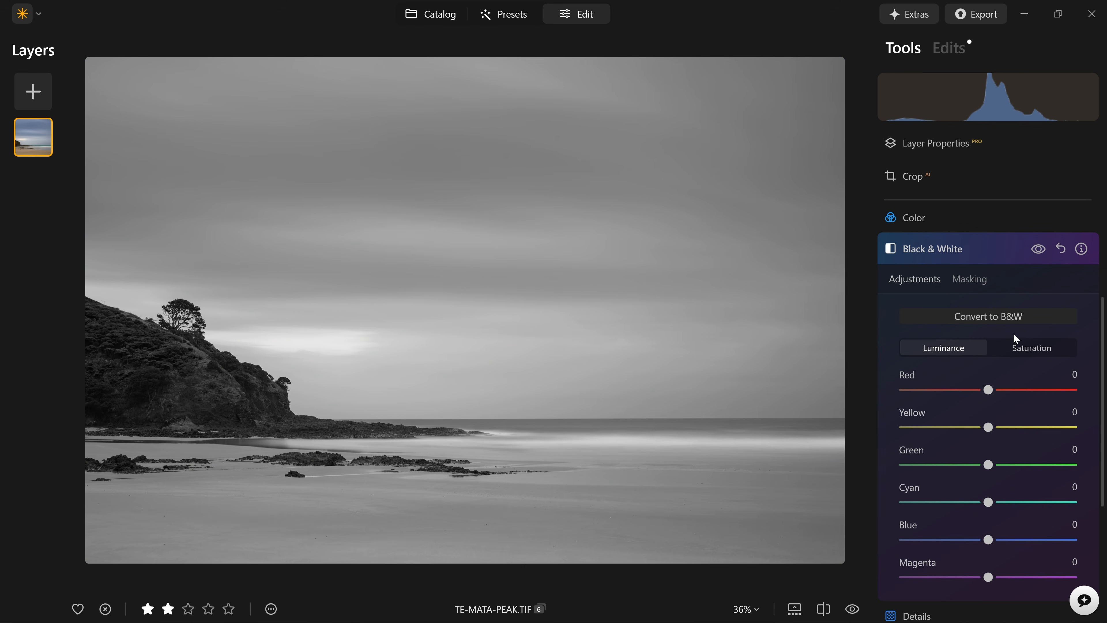
Step: Set the Black & White luminance of Red, Yellow and Blue to -100 each
scroll(1013, 333, down, 2)
scroll(981, 324, down, 2)
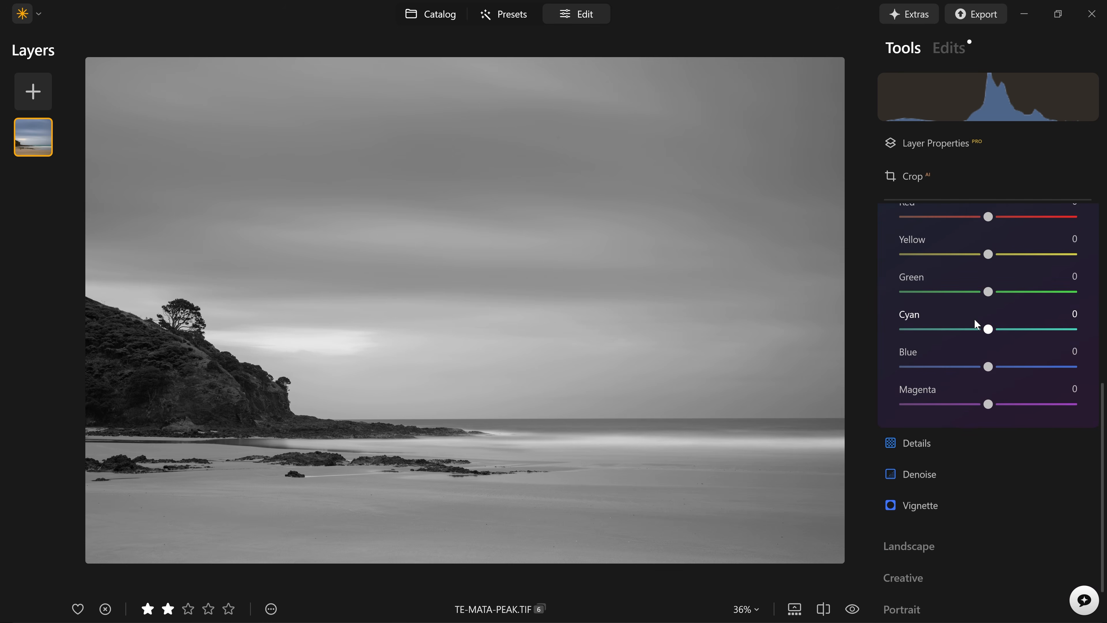
scroll(985, 280, up, 2)
scroll(1001, 349, up, 1)
scroll(1001, 349, up, 1)
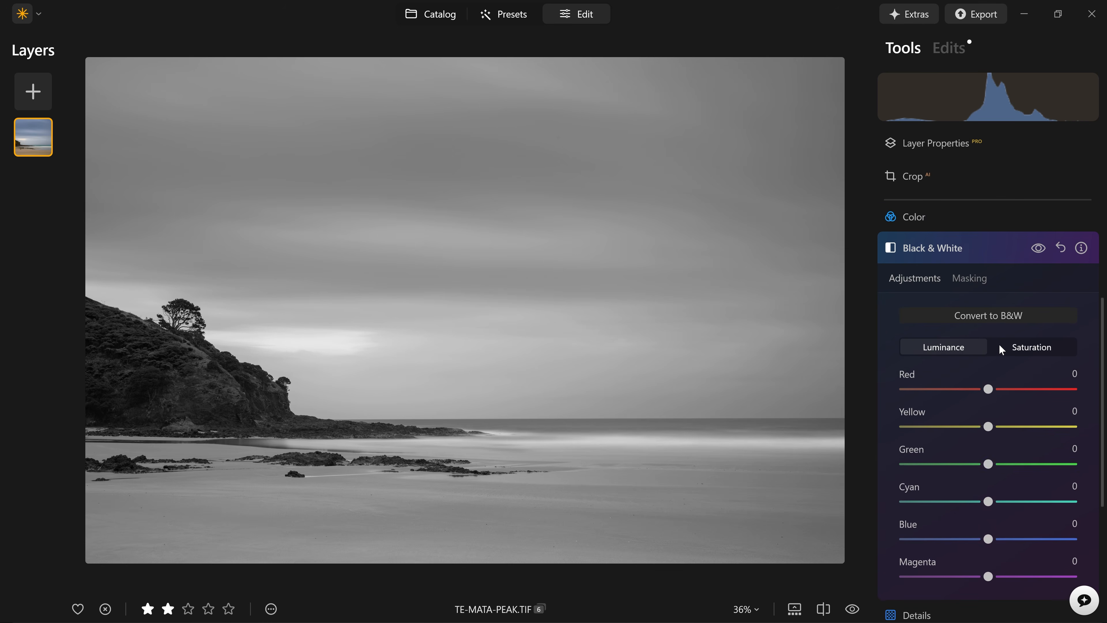
scroll(1008, 380, down, 2)
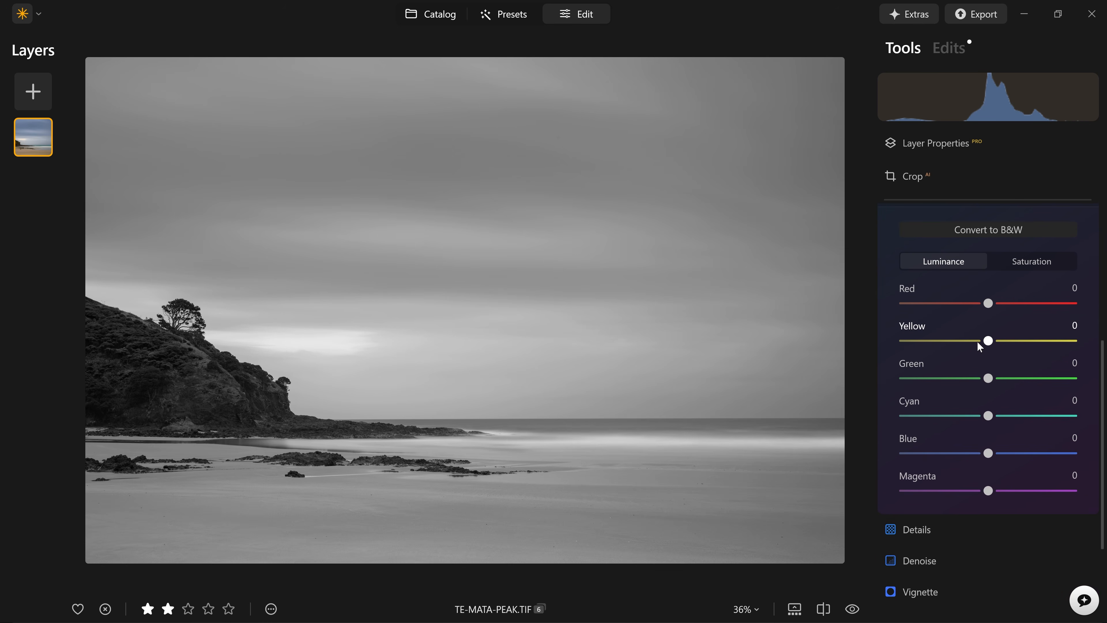
drag(988, 304, 903, 304)
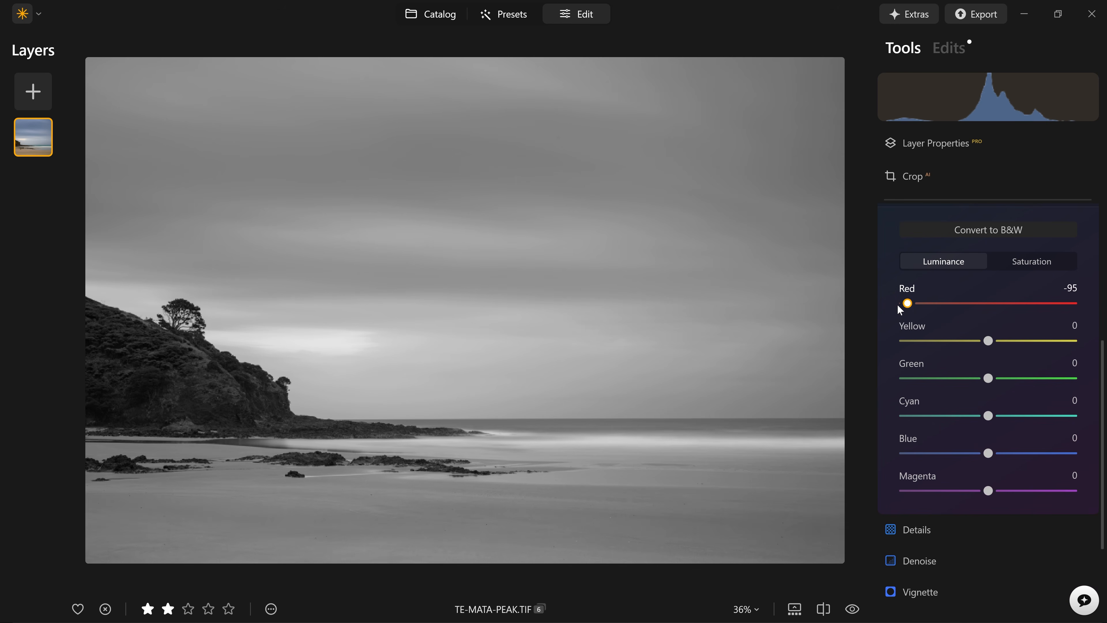
drag(988, 344, 893, 333)
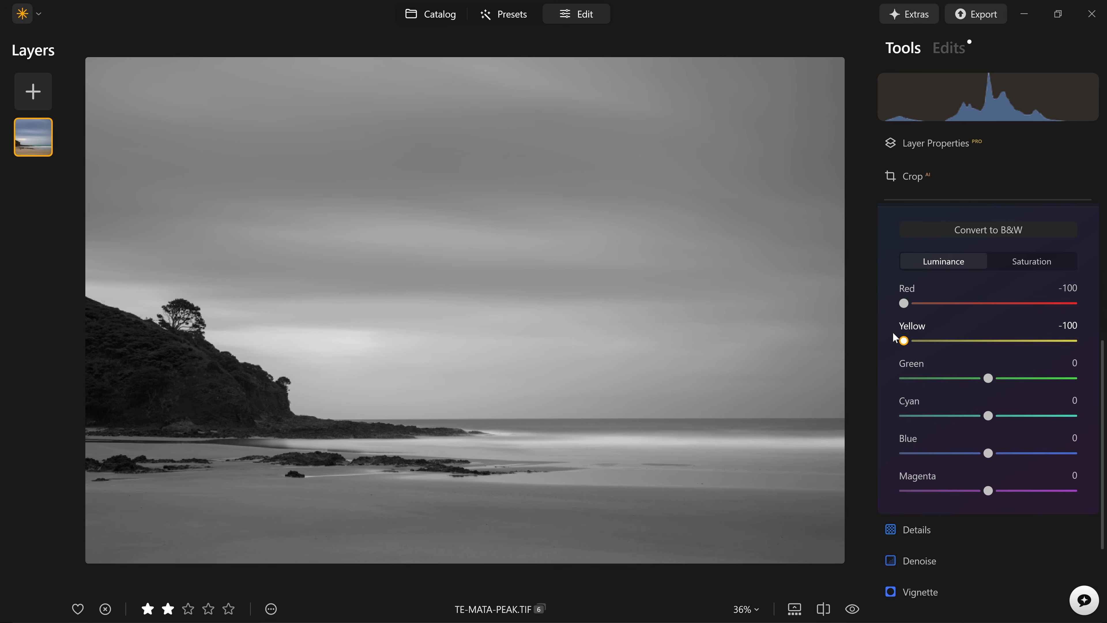
drag(990, 456, 898, 453)
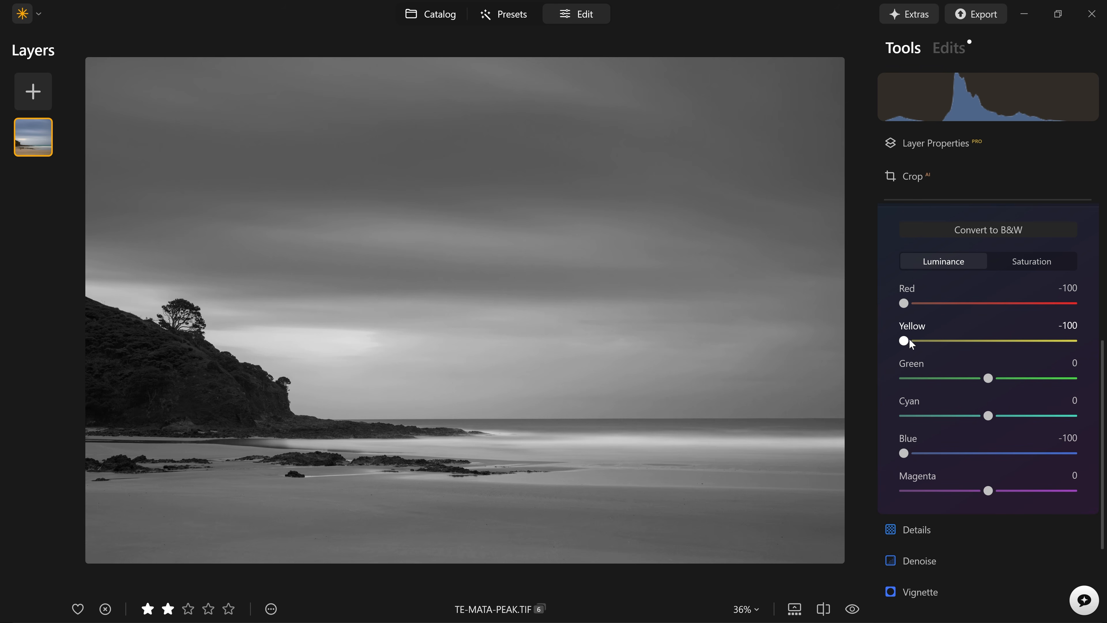
drag(905, 340, 877, 344)
Step: Compare the photo with and without the Black & White effect and reset the tool's adjustments
scroll(953, 440, up, 4)
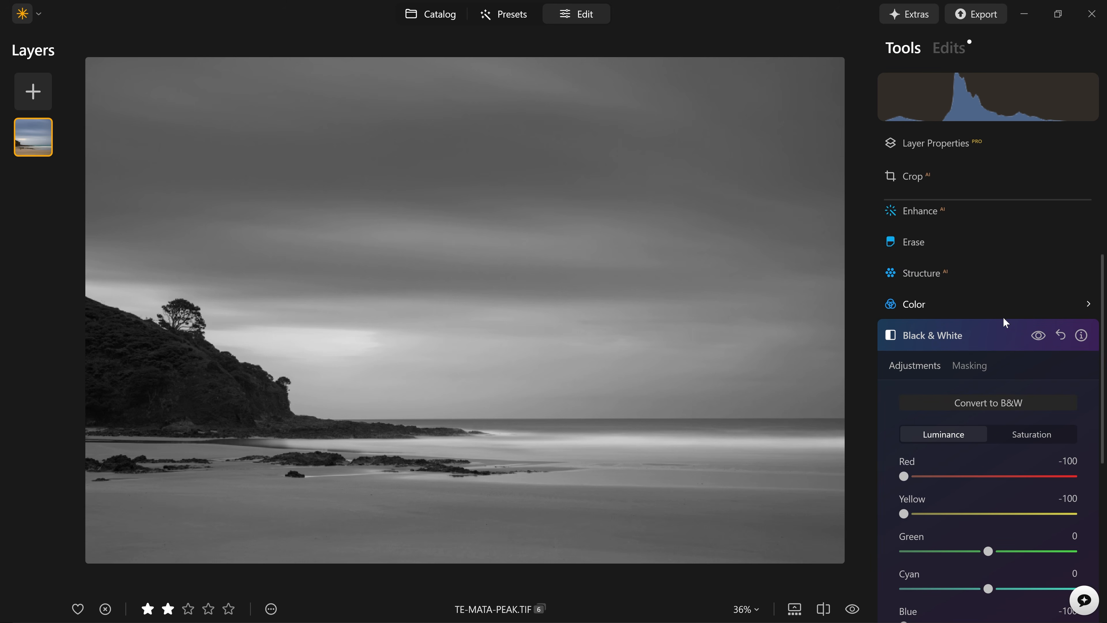
click(1039, 338)
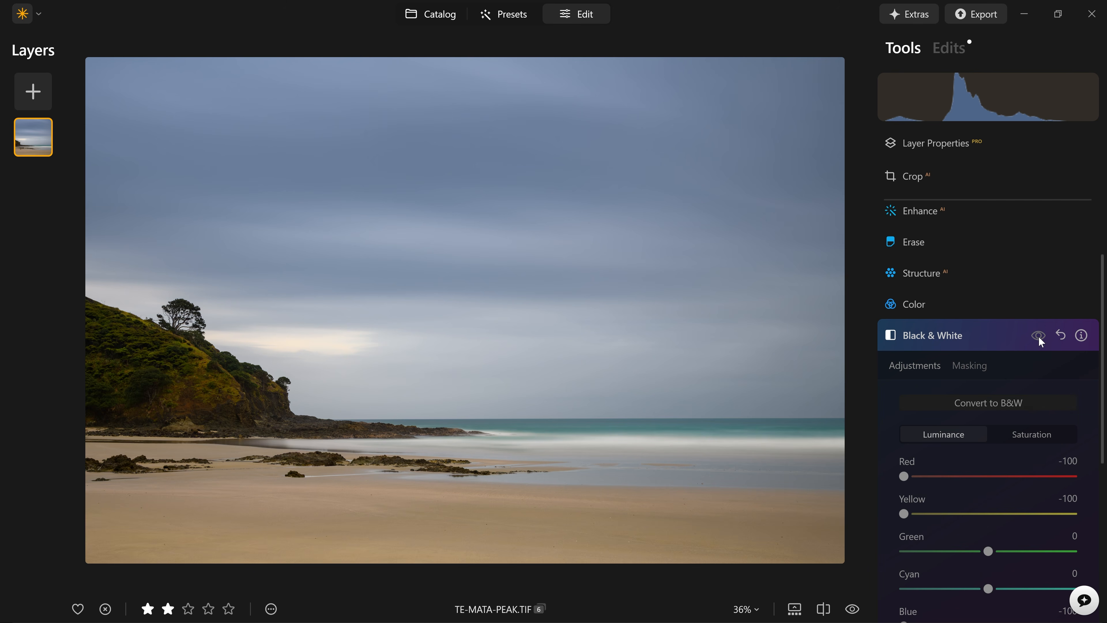
click(1038, 336)
click(1061, 336)
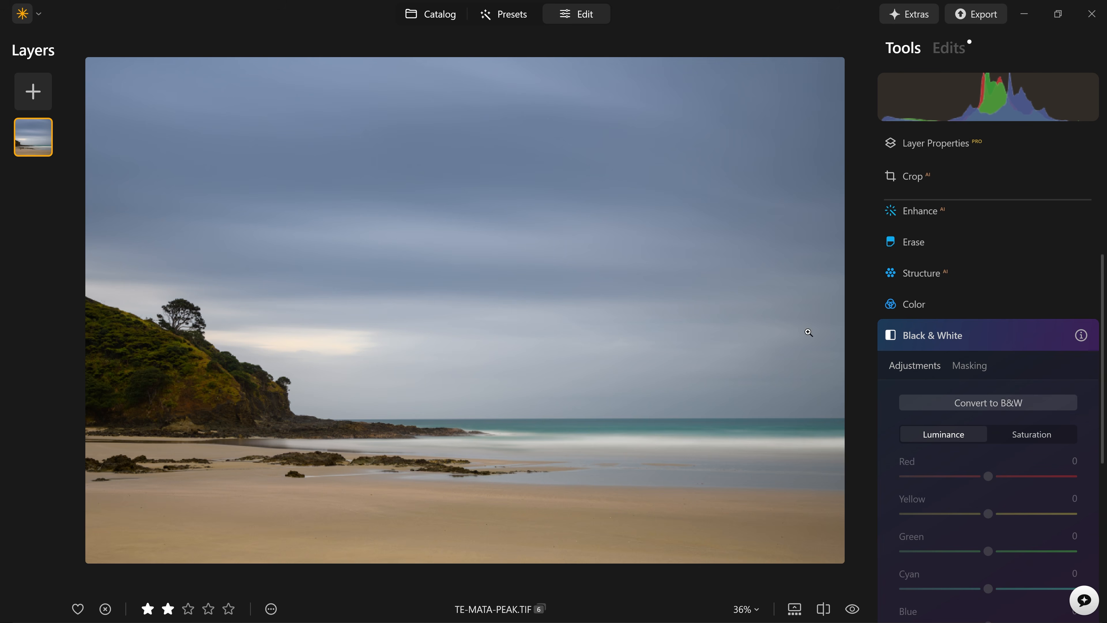
Step: Convert the photo to black and white again and lower the Yellow luminance to -100
scroll(612, 308, down, 2)
scroll(290, 400, up, 2)
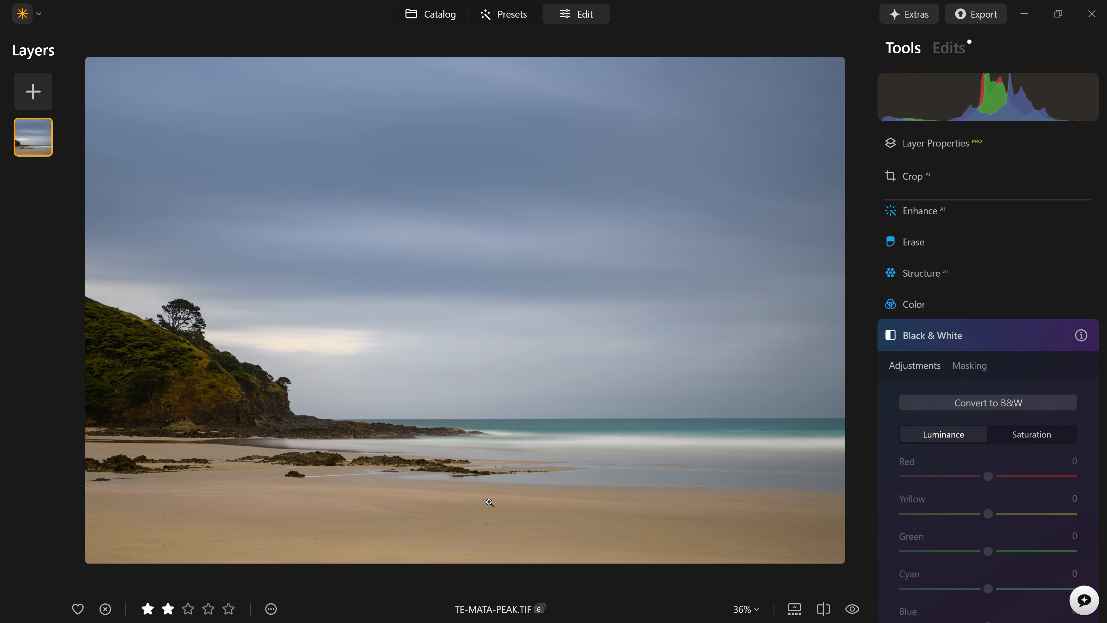
click(1002, 400)
scroll(1002, 396, down, 3)
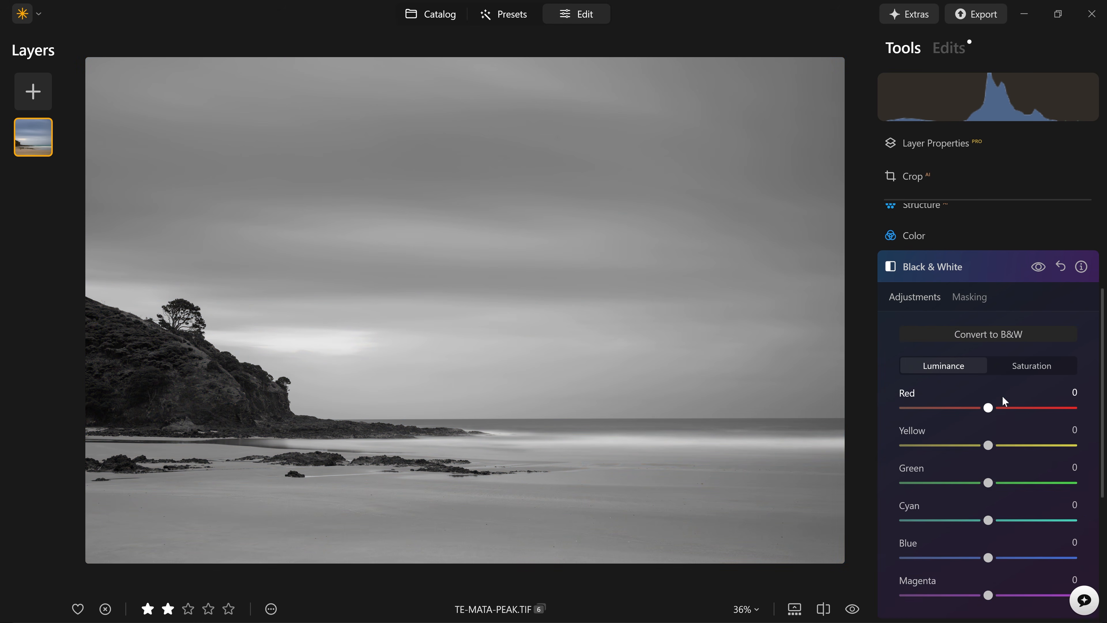
drag(988, 428, 816, 440)
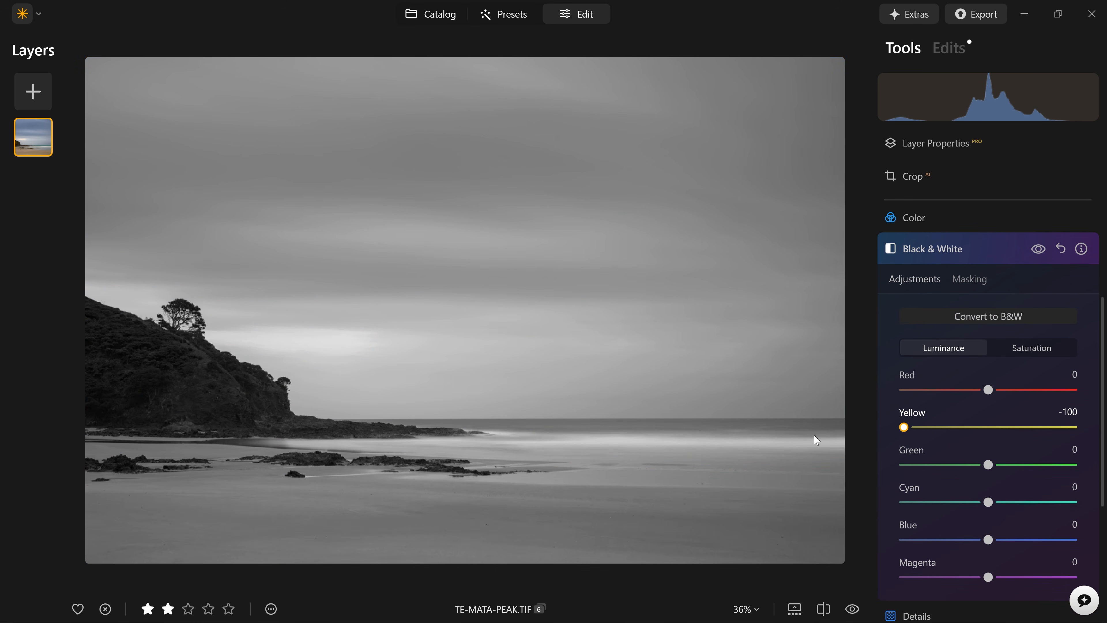
Step: Raise the Yellow luminance to 100 and compare the headland at 100% zoom with its original colors
click(129, 351)
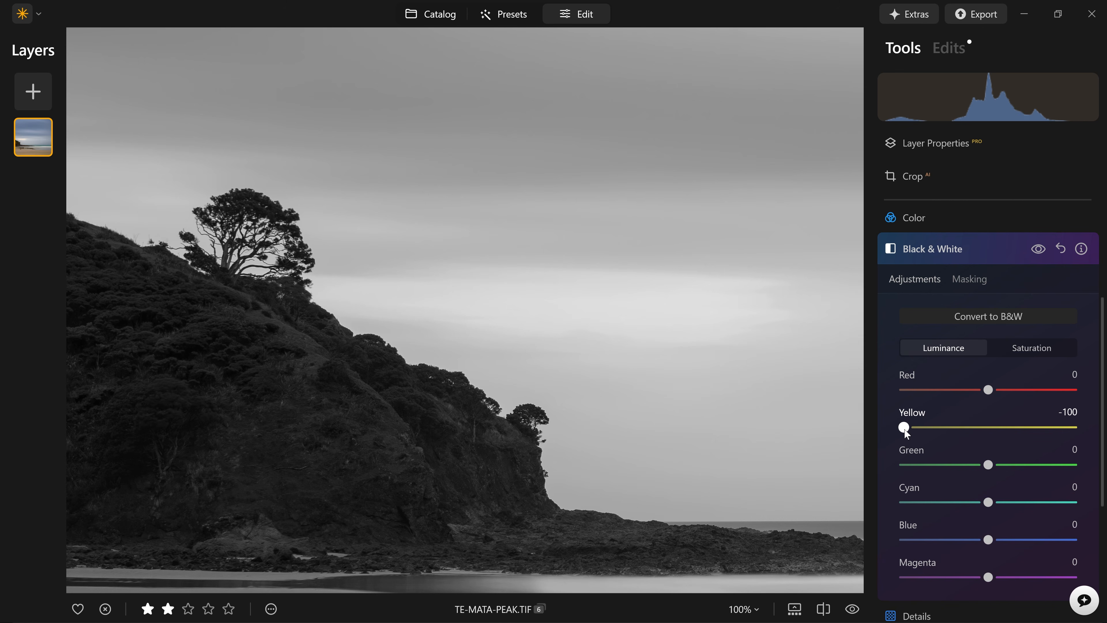
drag(905, 432, 1080, 413)
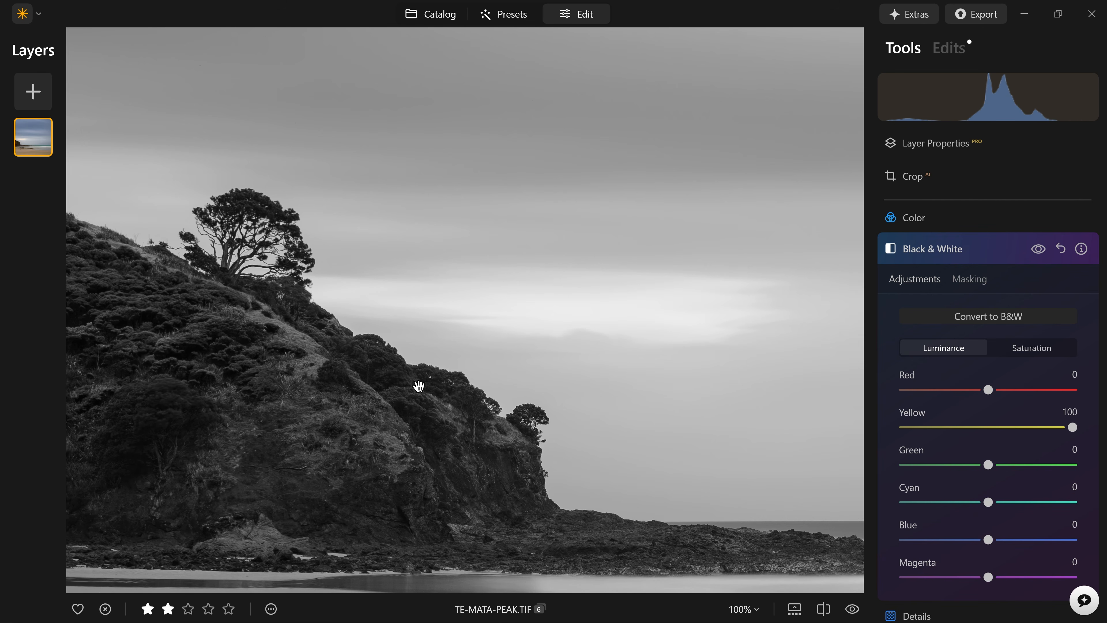
click(1038, 249)
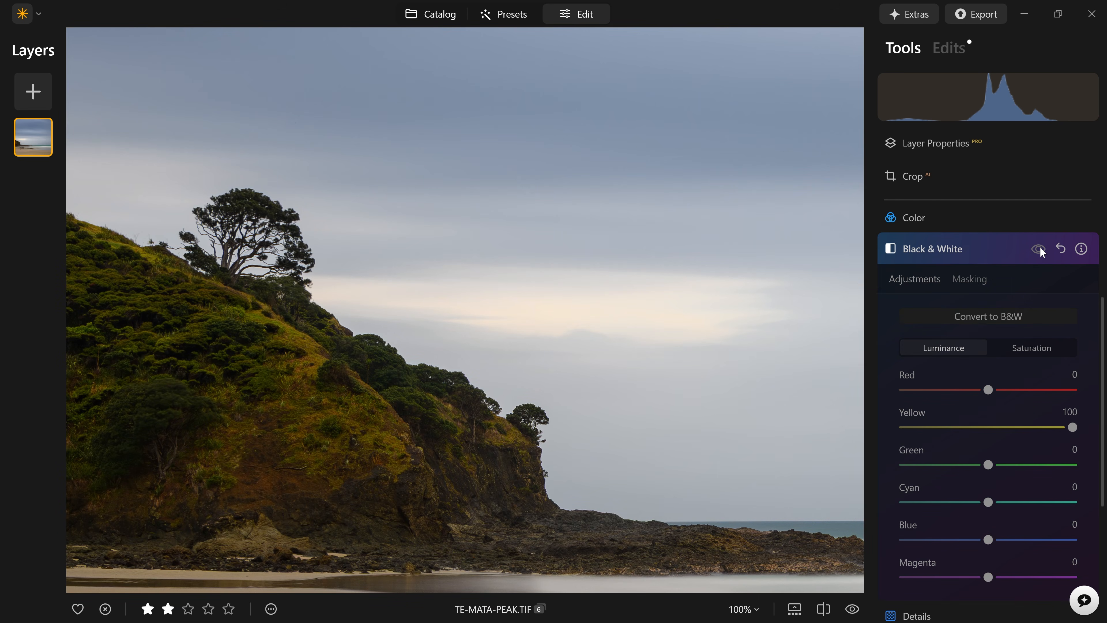
click(1038, 249)
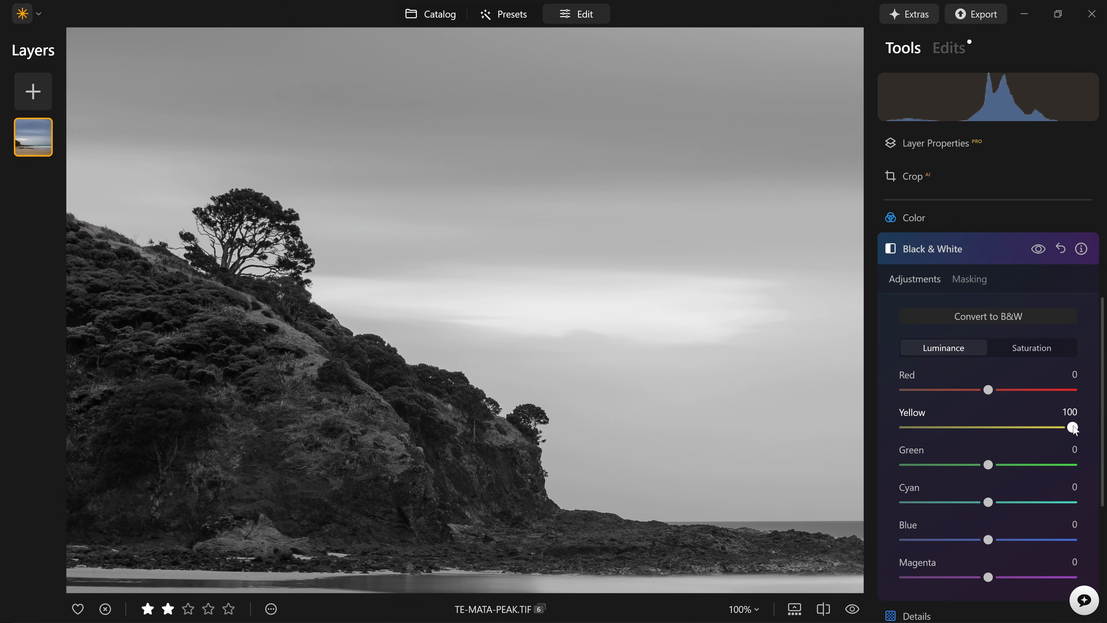
Step: Lower the Yellow luminance to -84 while checking the beach and headland at 100% zoom
drag(1073, 429, 830, 445)
scroll(684, 178, down, 5)
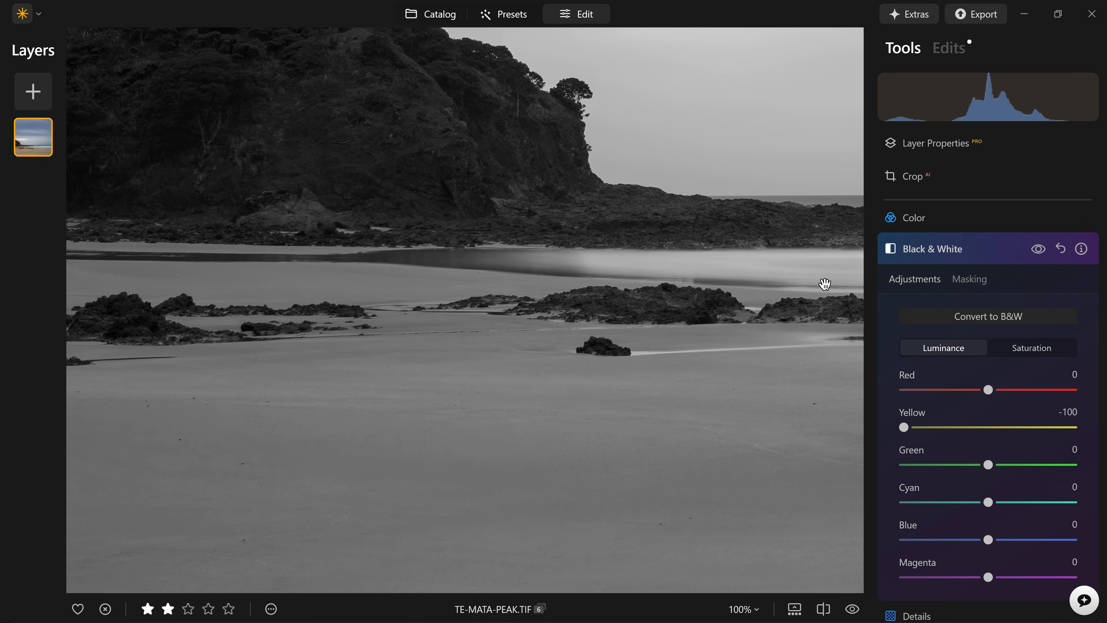
drag(988, 422, 905, 428)
drag(491, 221, 794, 456)
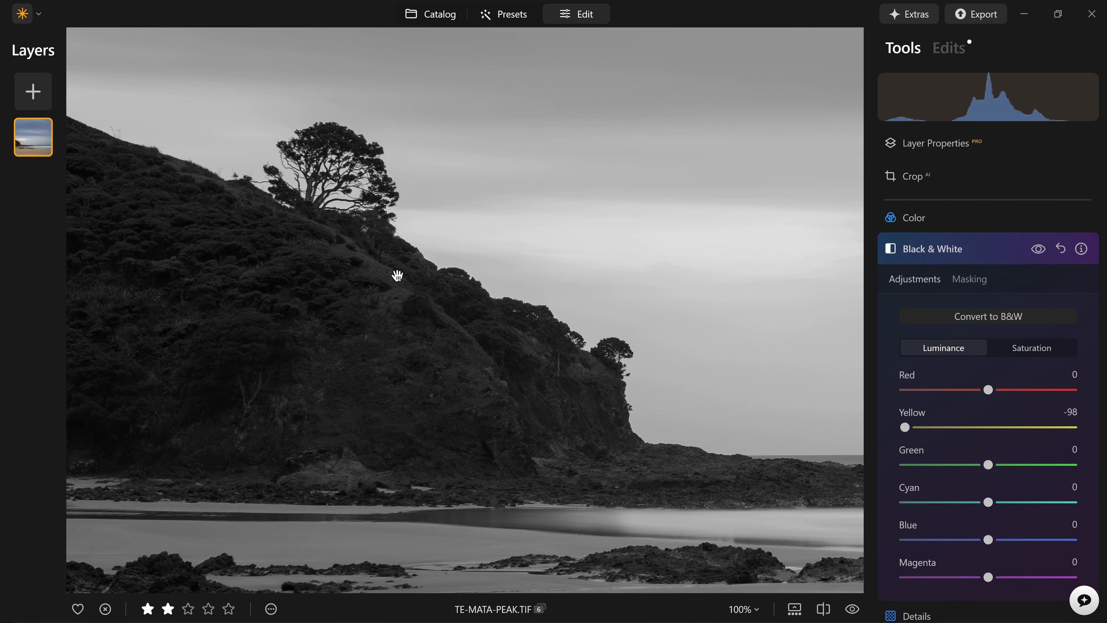
drag(904, 428, 911, 429)
click(759, 425)
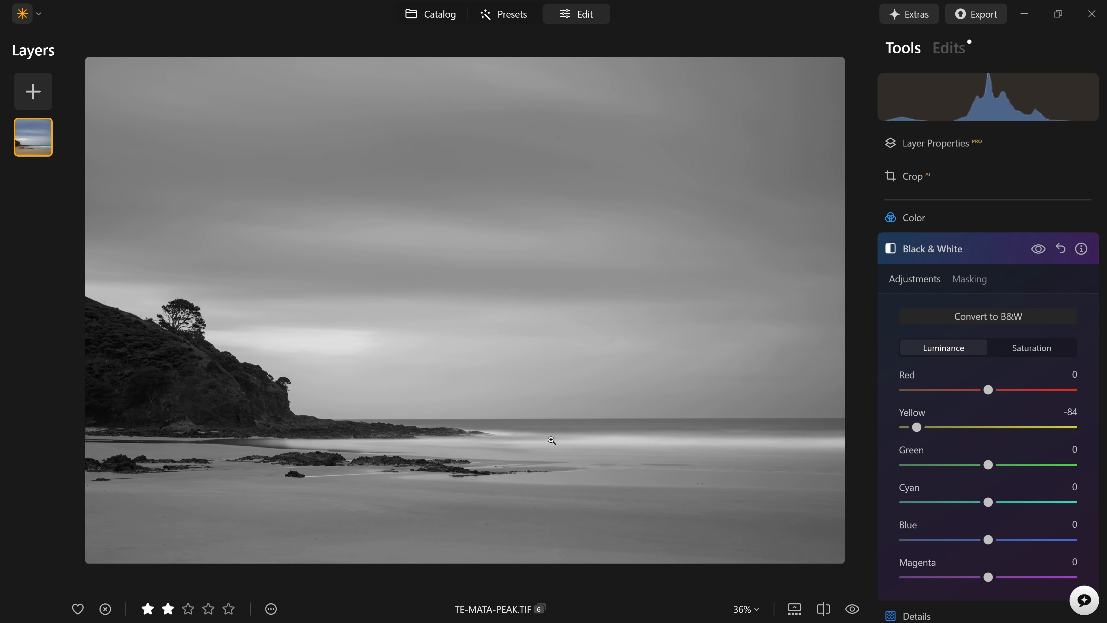
Step: Reset the Yellow luminance, then set both Yellow and Blue luminance to -100
double_click(917, 427)
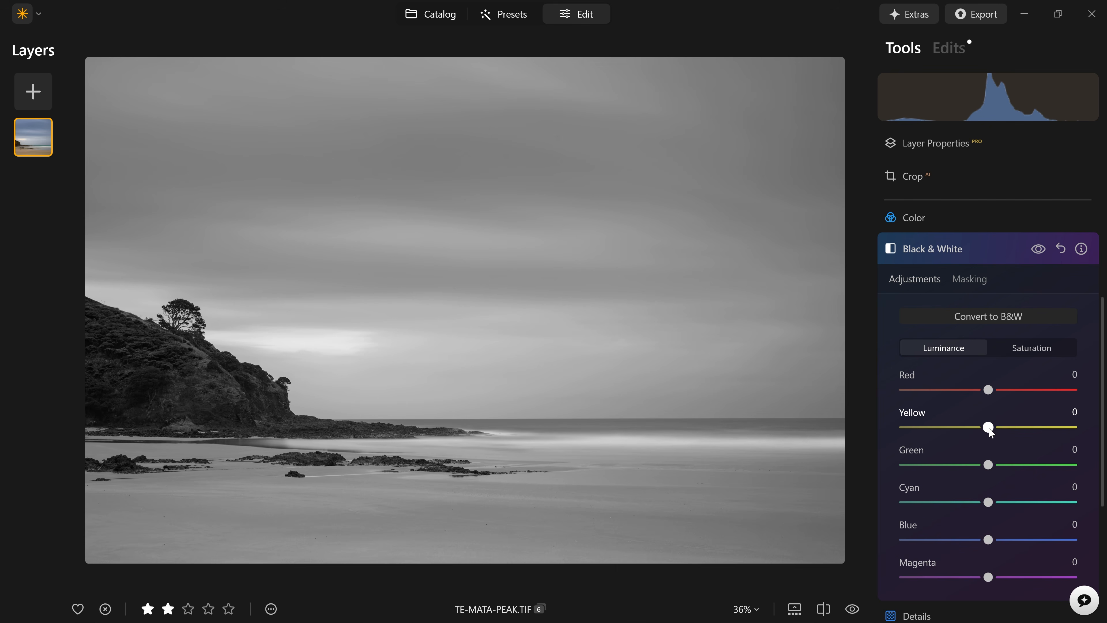
drag(990, 431, 830, 435)
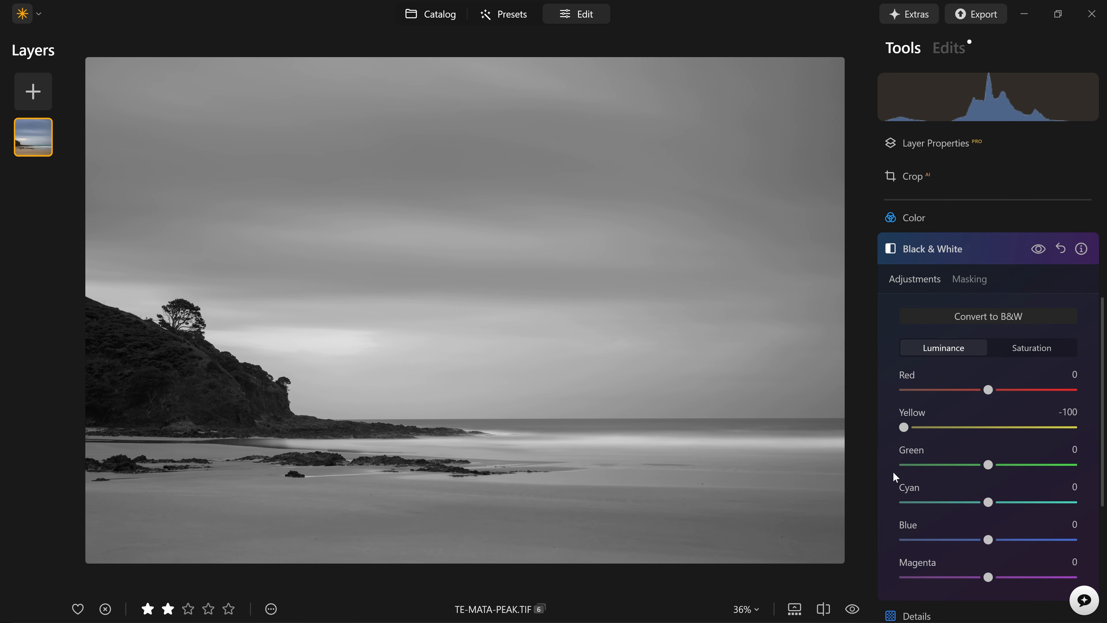
drag(987, 539, 854, 532)
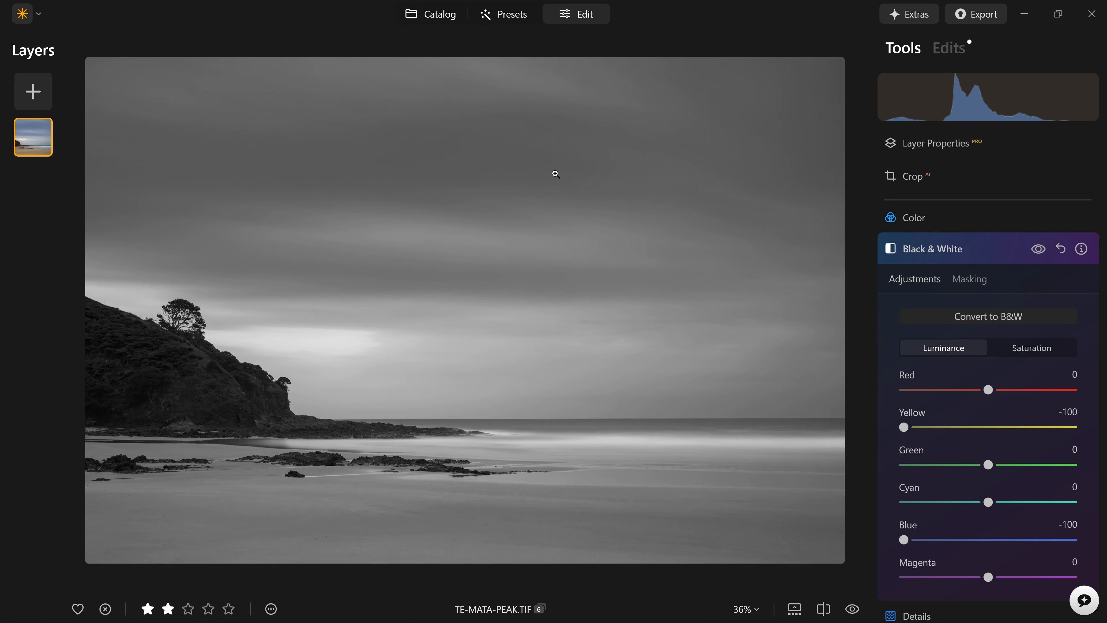
Step: Raise the Blue luminance to 100 while checking the sea and wet beach at 100% zoom
click(709, 501)
drag(904, 539, 792, 517)
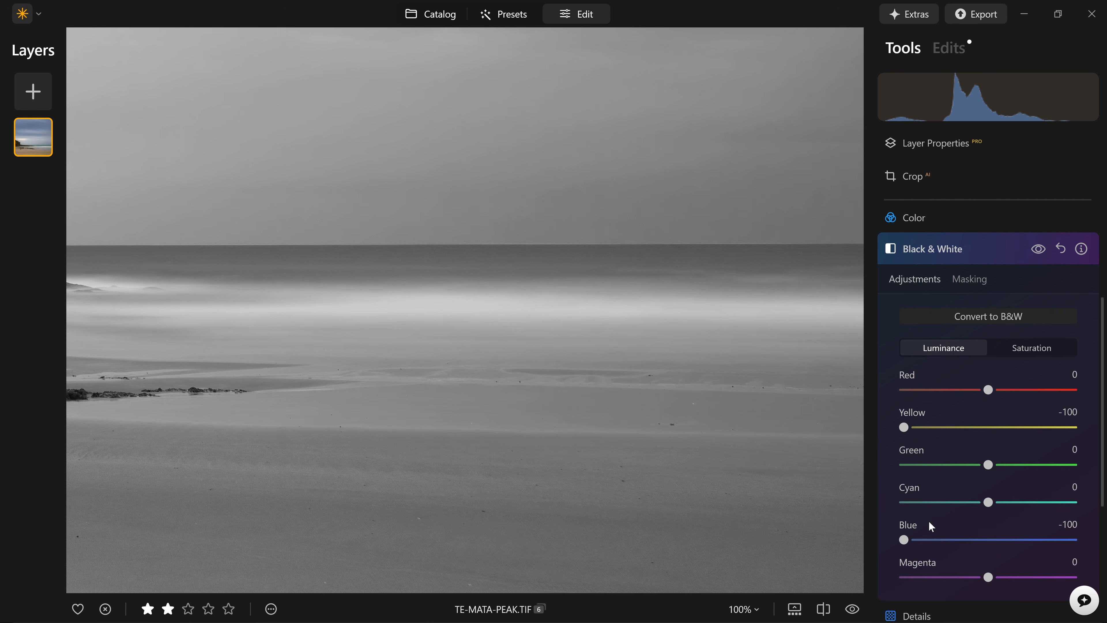
drag(913, 544, 1079, 552)
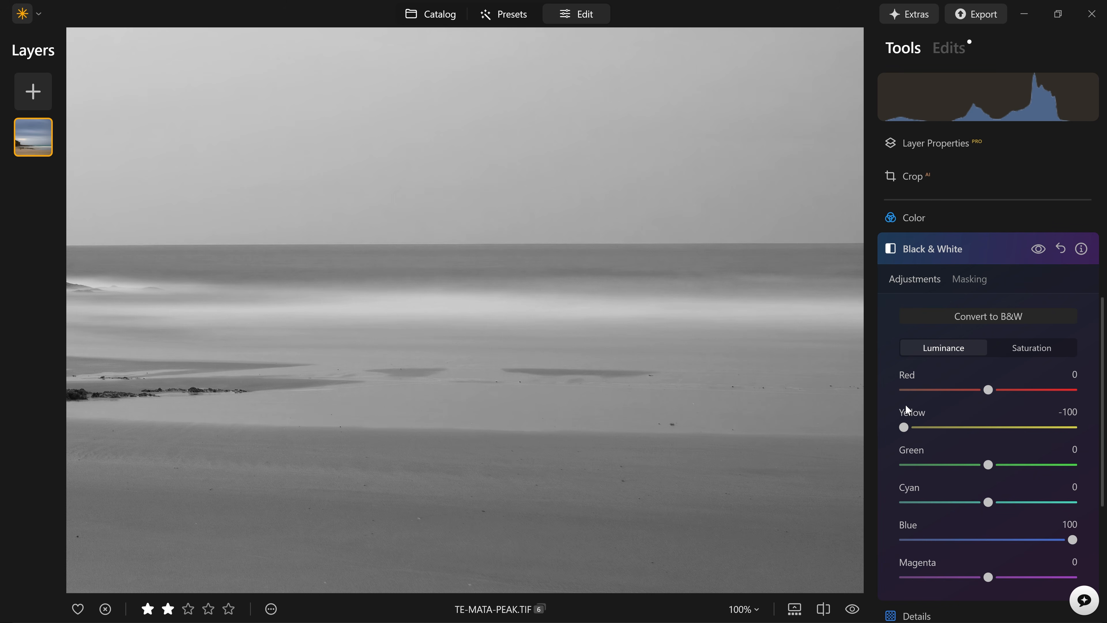
Step: Lower the Red luminance to -100 and compare the beach at 100% zoom with its original colors
drag(987, 389, 865, 385)
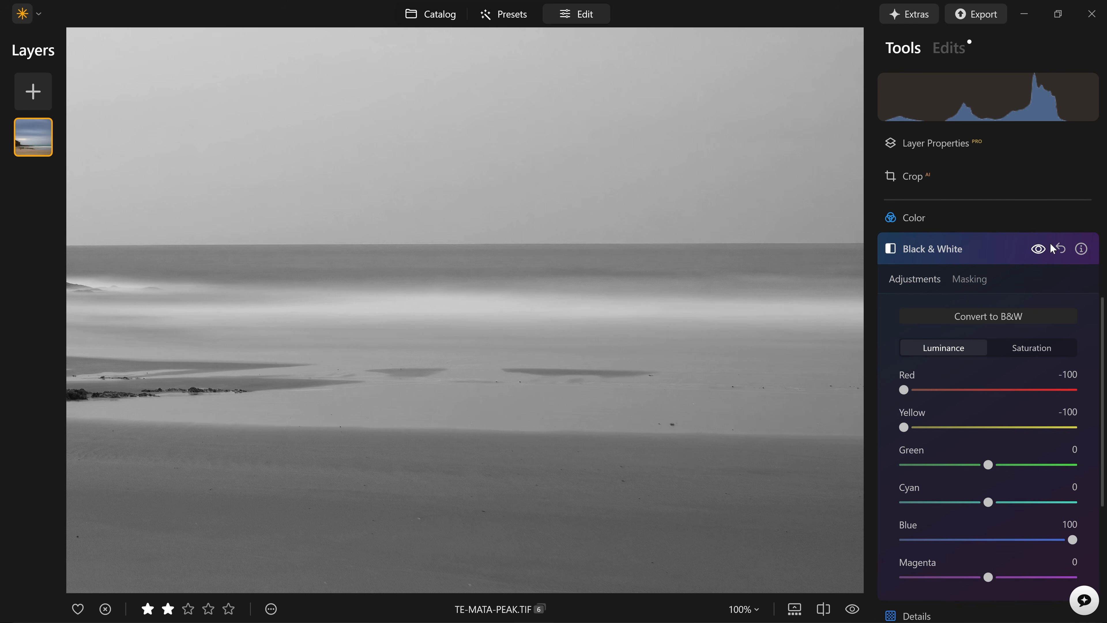
click(1039, 249)
click(1039, 249)
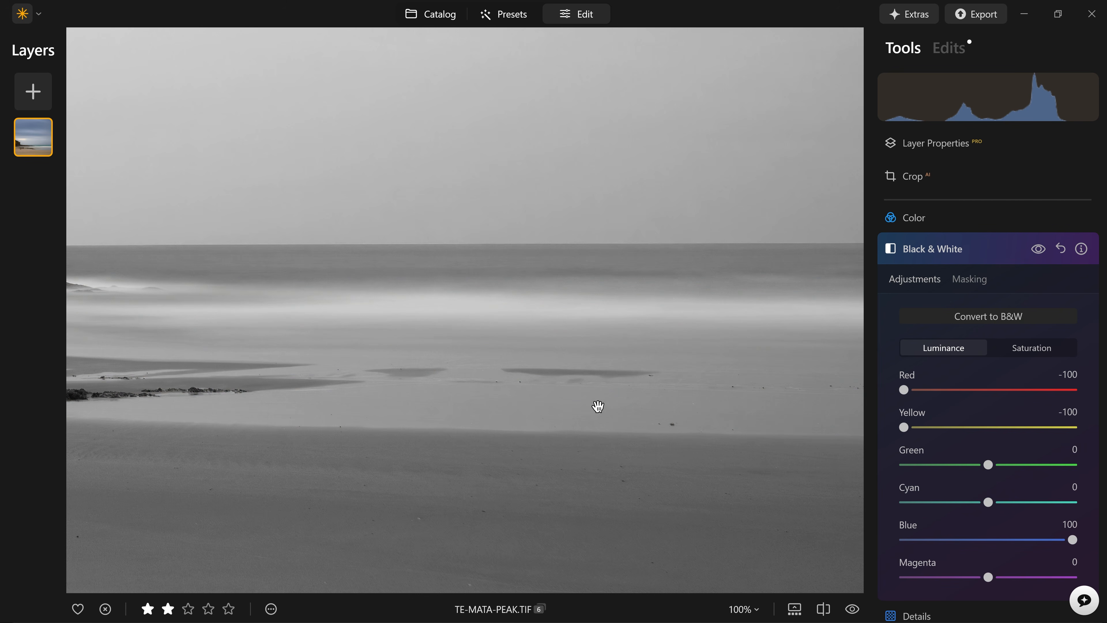
click(607, 428)
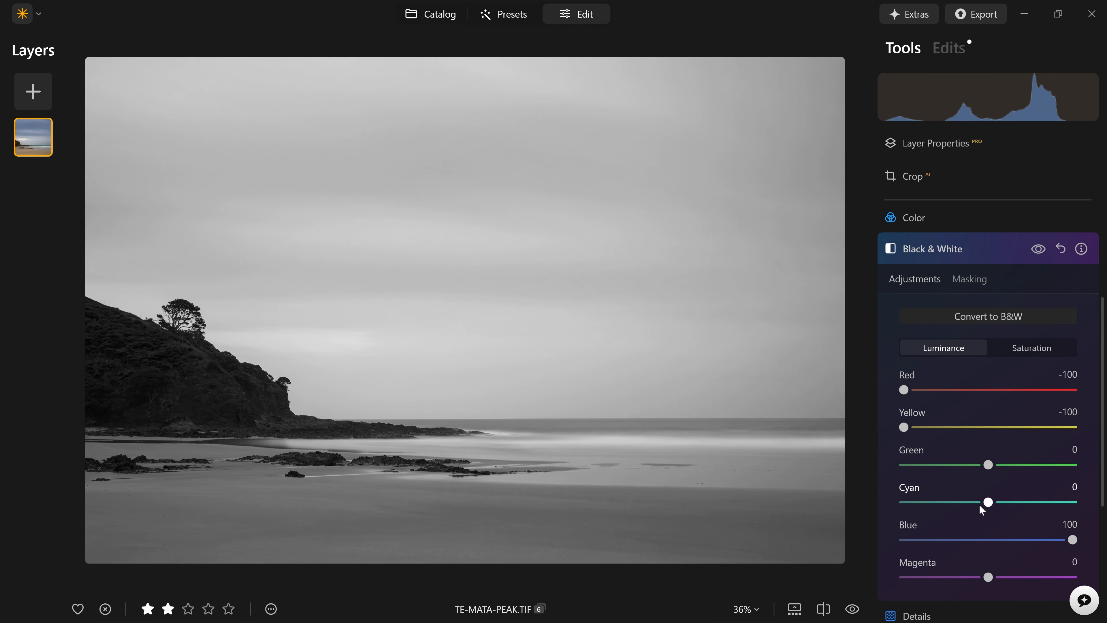
Step: Reset all luminance values to 0 and compare the whole black and white conversion with the color photo
mouse_move(1073, 542)
mouse_down()
mouse_move(860, 533)
mouse_move(1079, 542)
mouse_up()
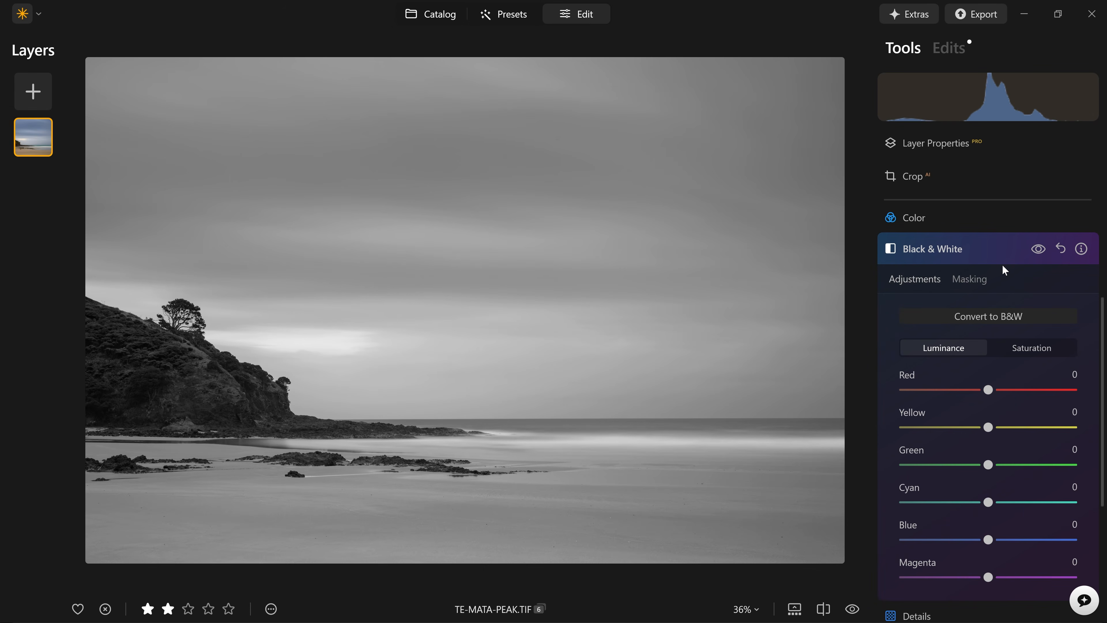
click(1041, 249)
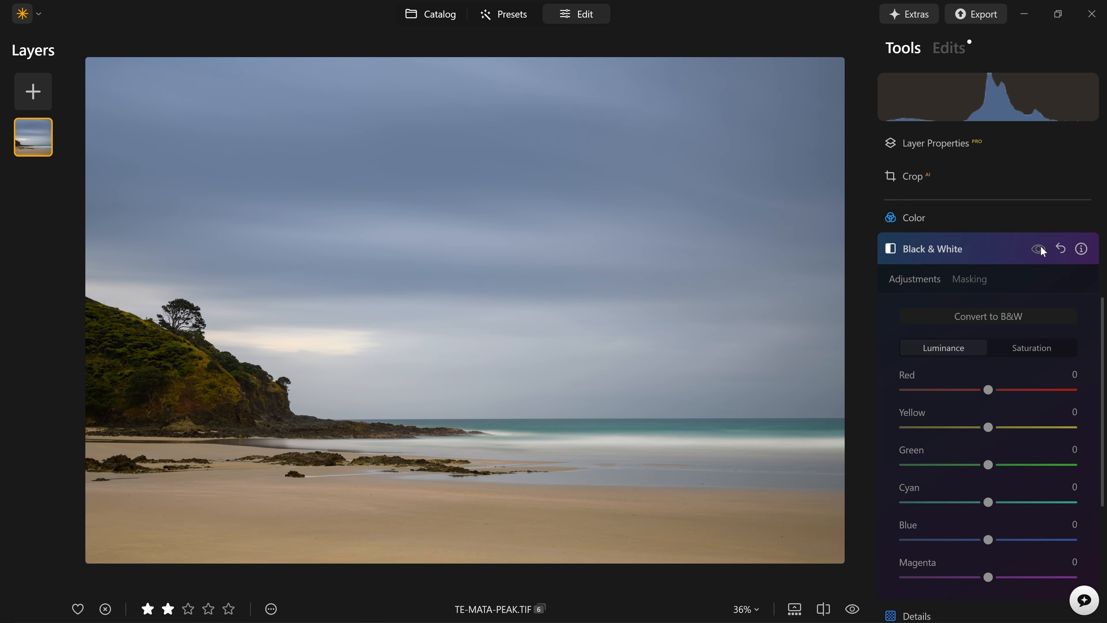
click(1041, 248)
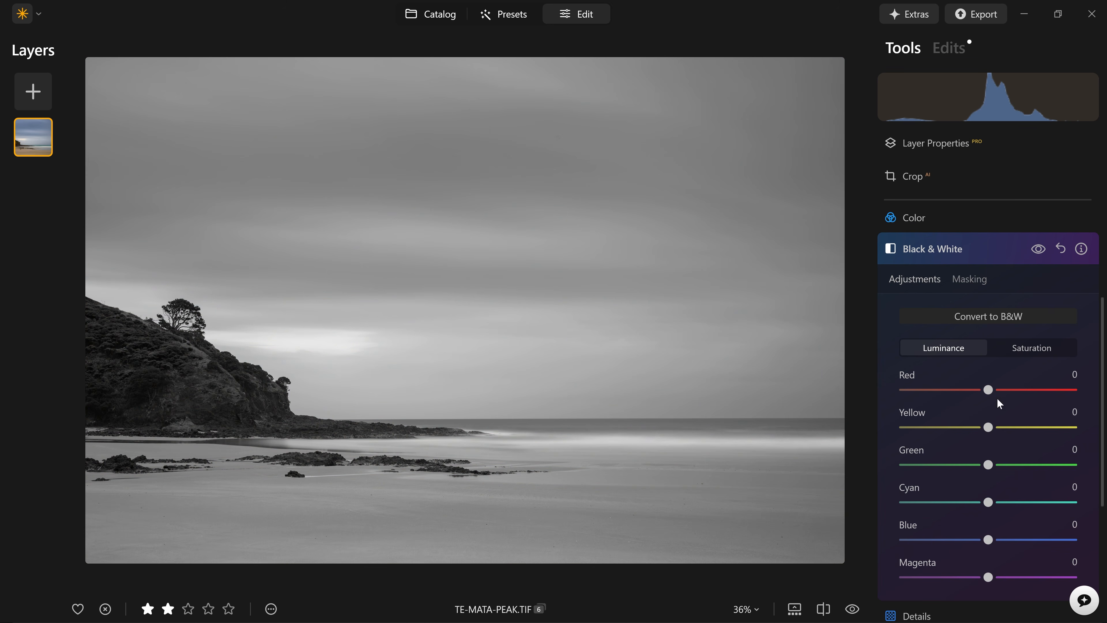
Step: Darken the sky by setting Blue and Cyan luminance to -100, and compare it with the color photo
drag(990, 542, 857, 531)
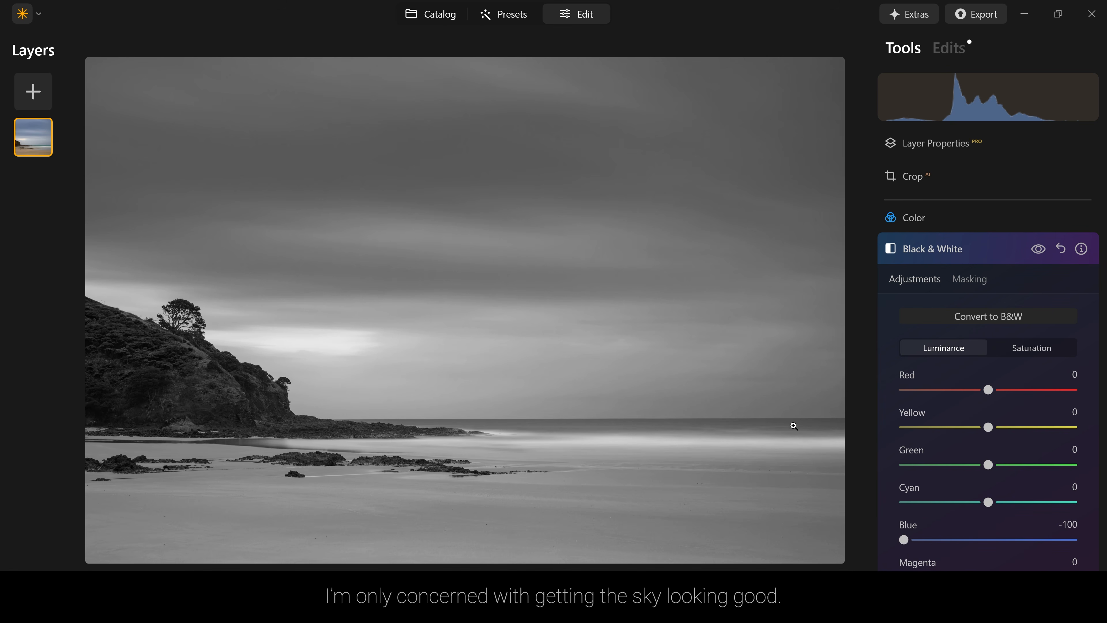
drag(988, 503, 876, 495)
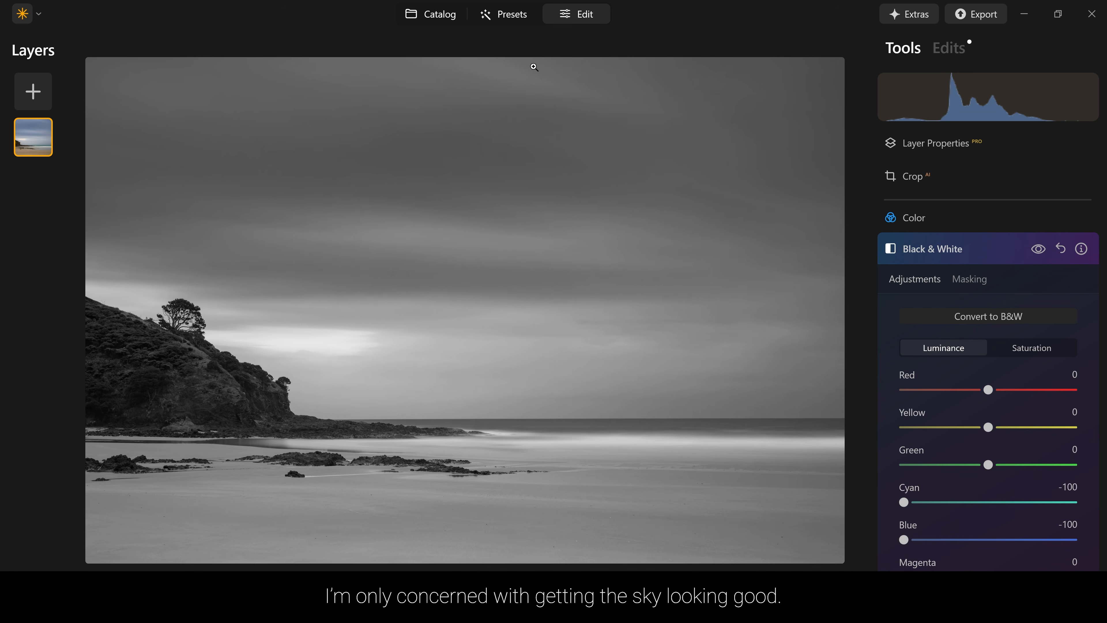
click(1038, 249)
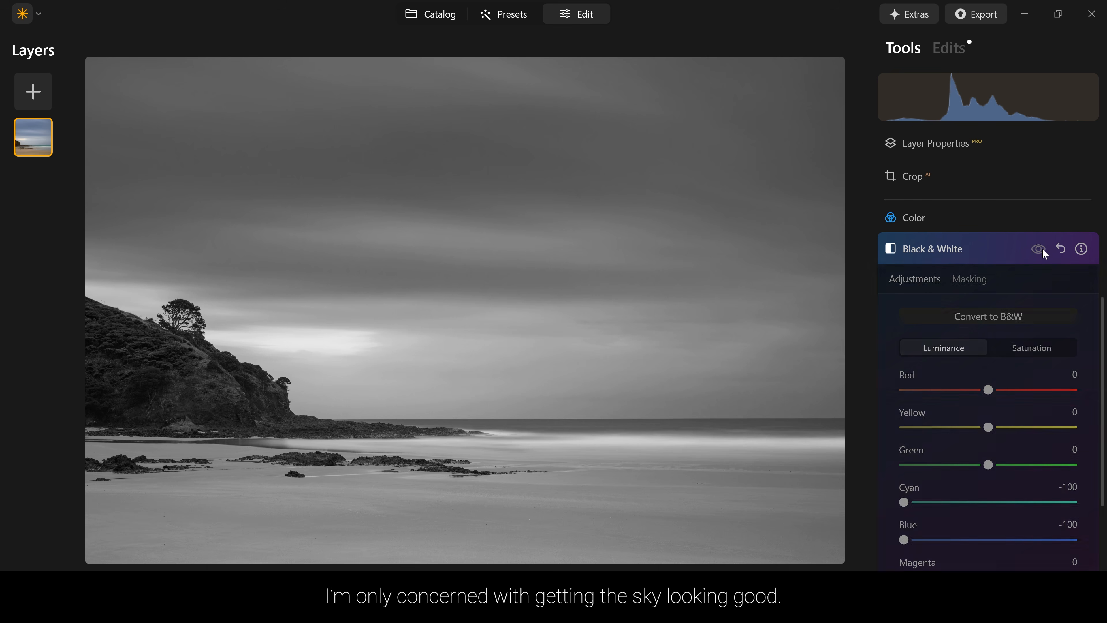
click(1038, 248)
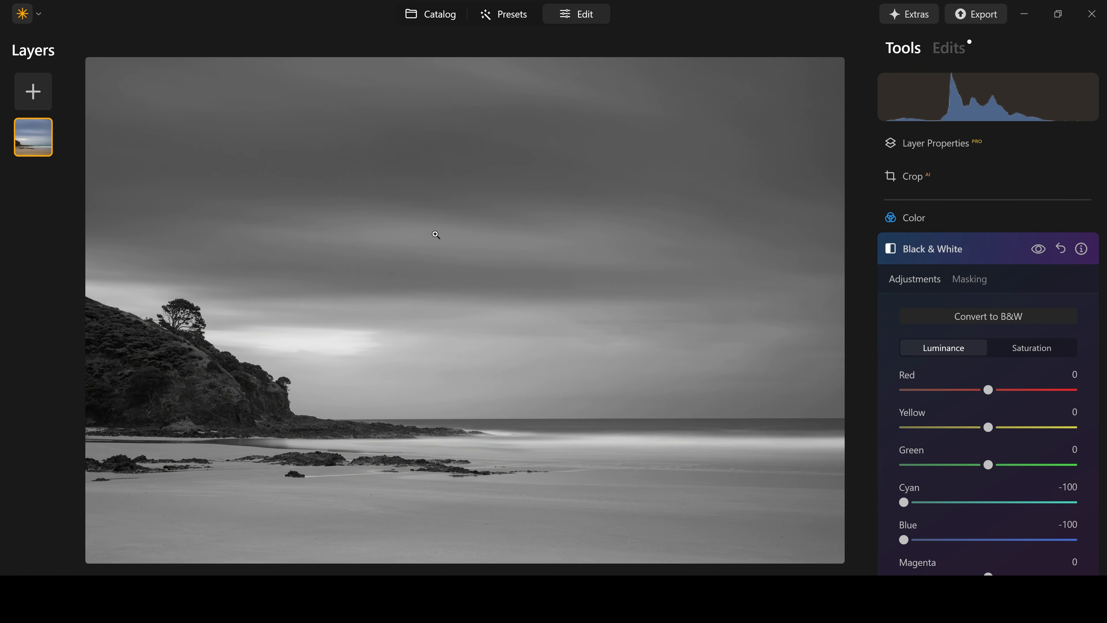
click(1039, 249)
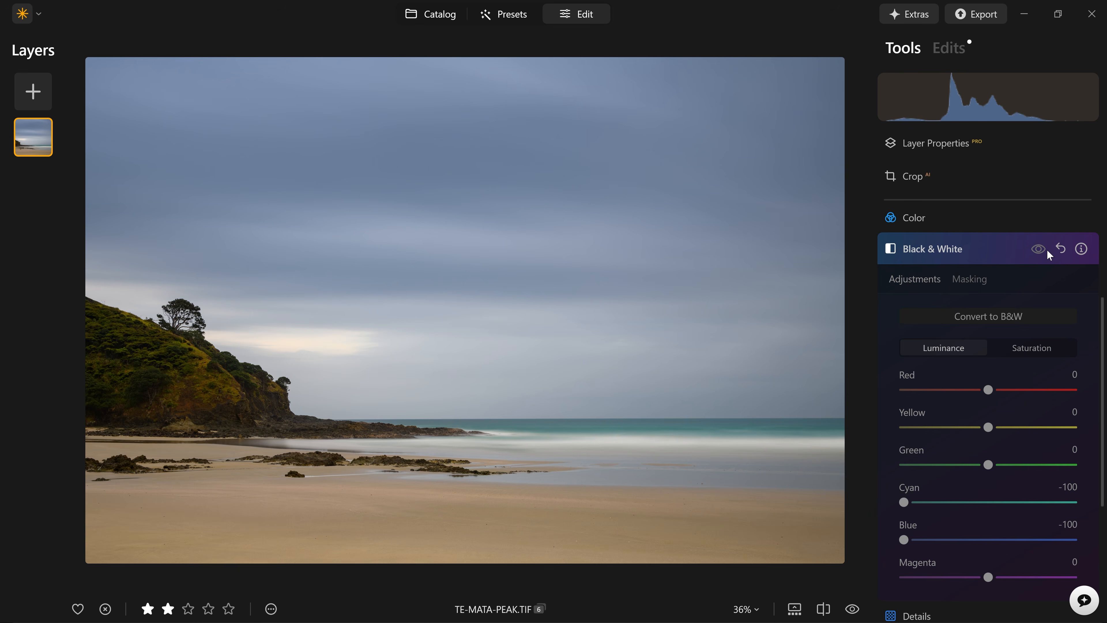
click(1039, 249)
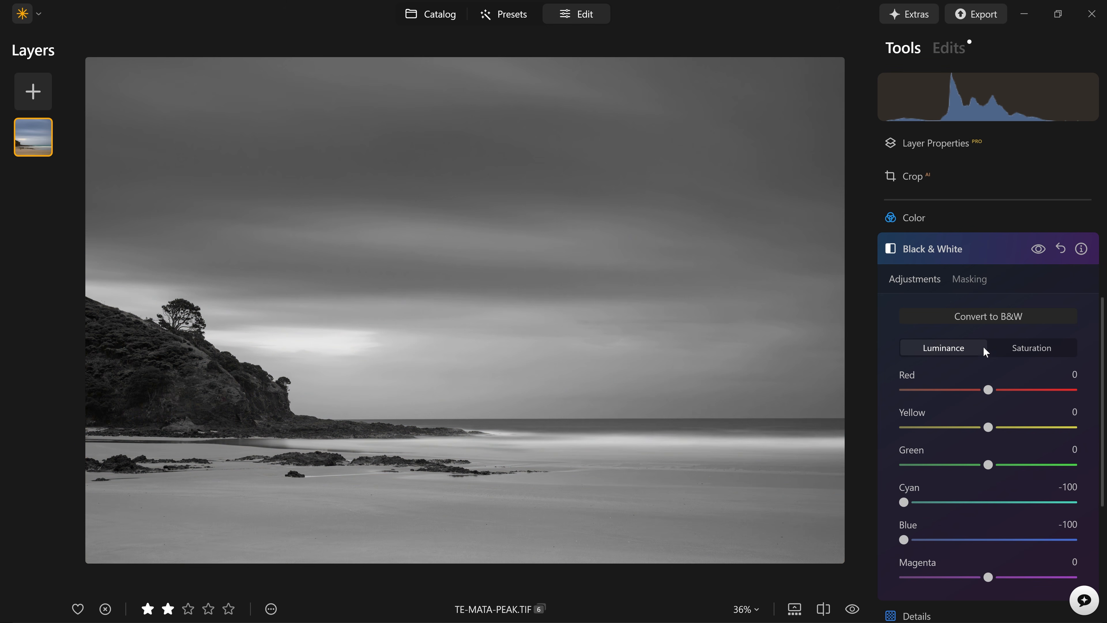
Step: Mask the conversion with a linear gradient running from the upper sky down to the shoreline
click(956, 279)
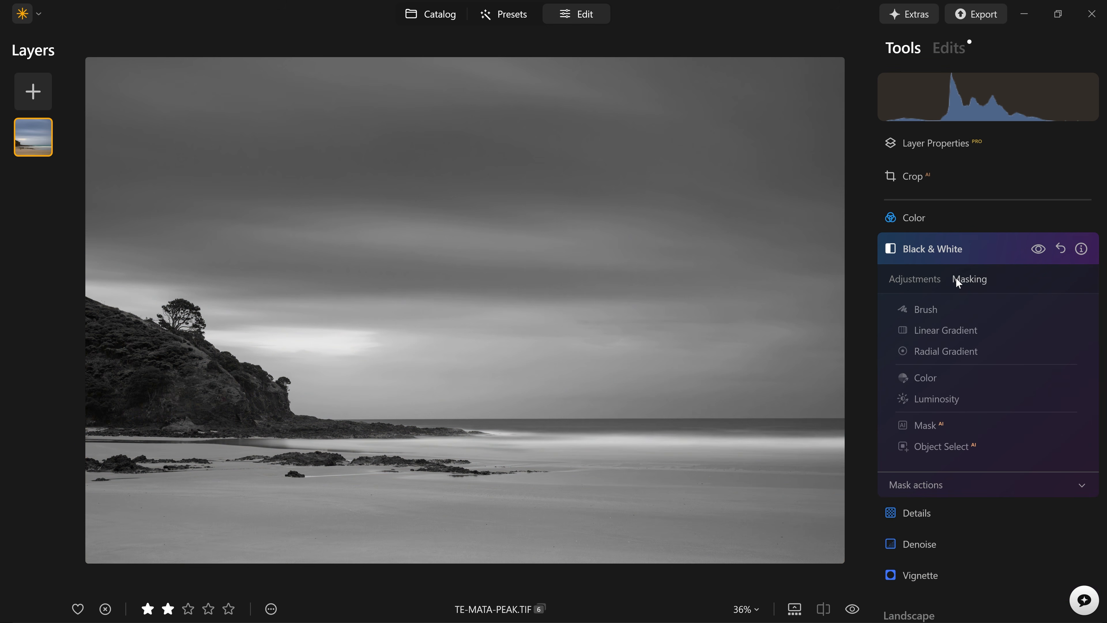
click(936, 331)
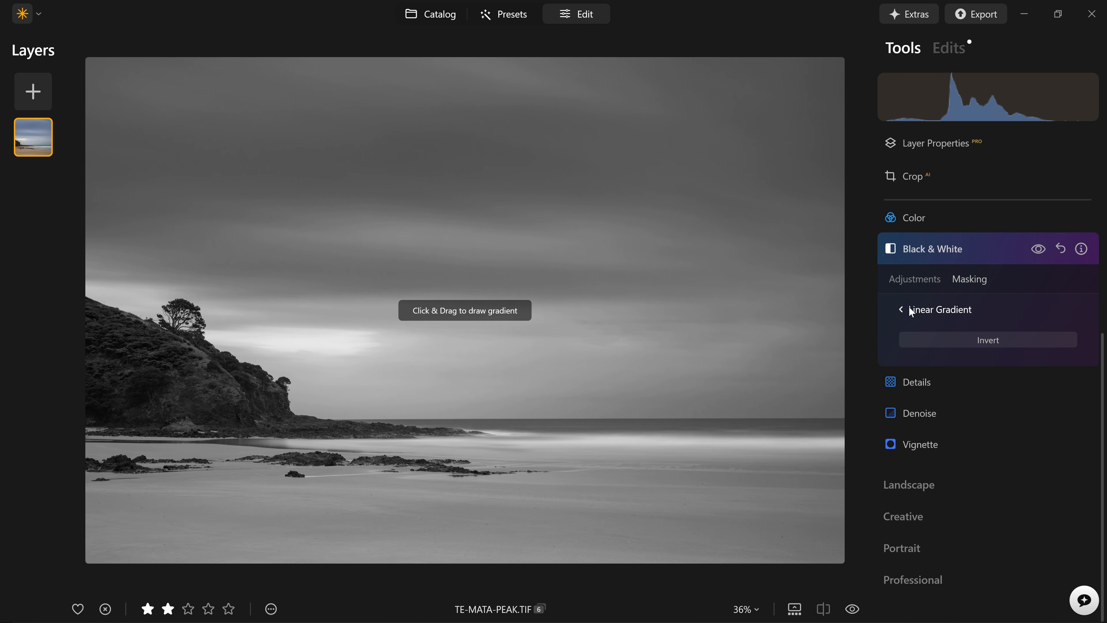
drag(636, 228, 606, 458)
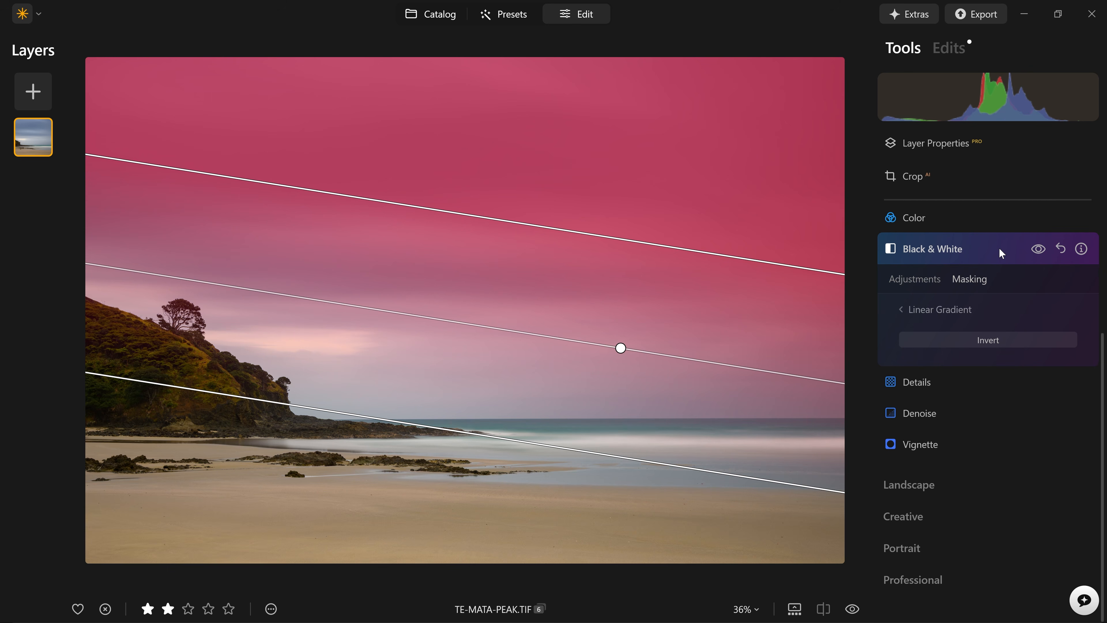
click(923, 305)
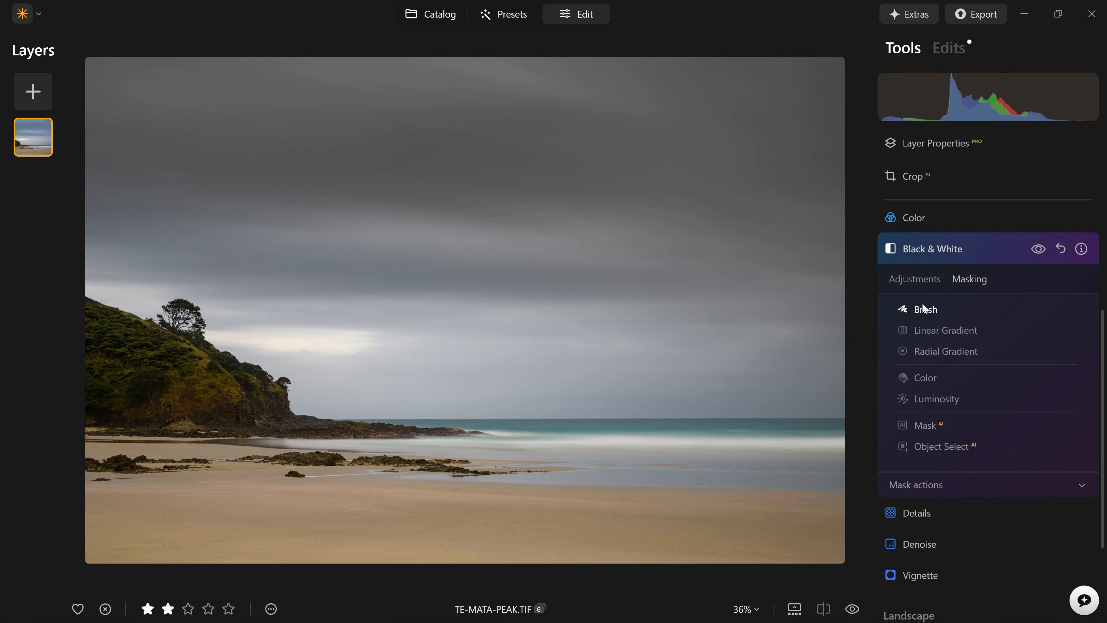
Step: Add the Sky area to the mask with Mask AI and inspect the mask edge around the headland at 100% zoom
click(928, 425)
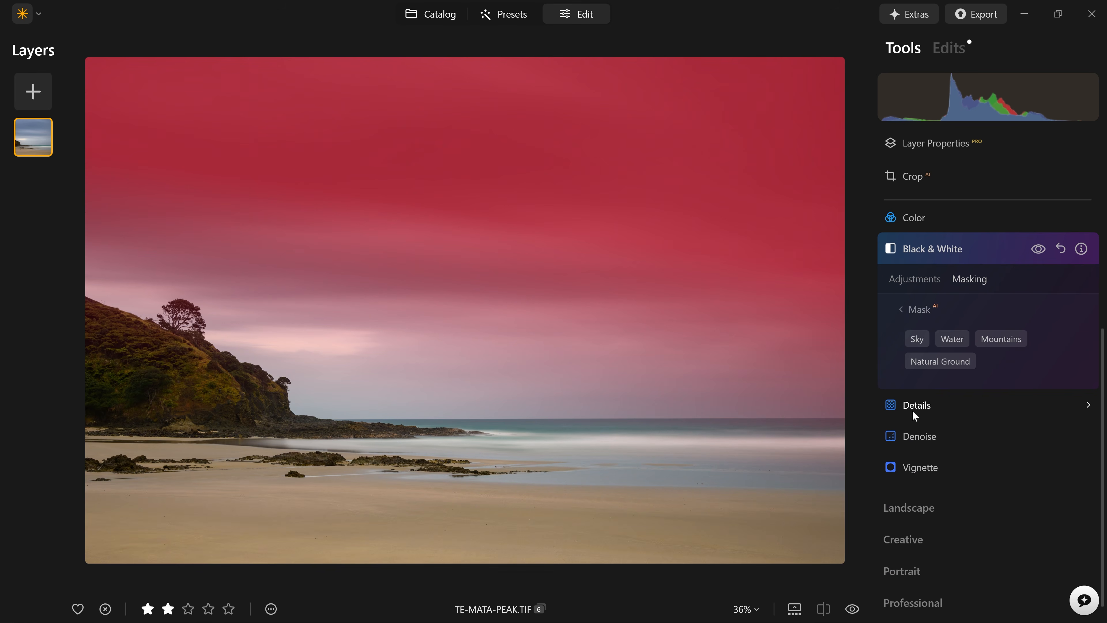
click(915, 333)
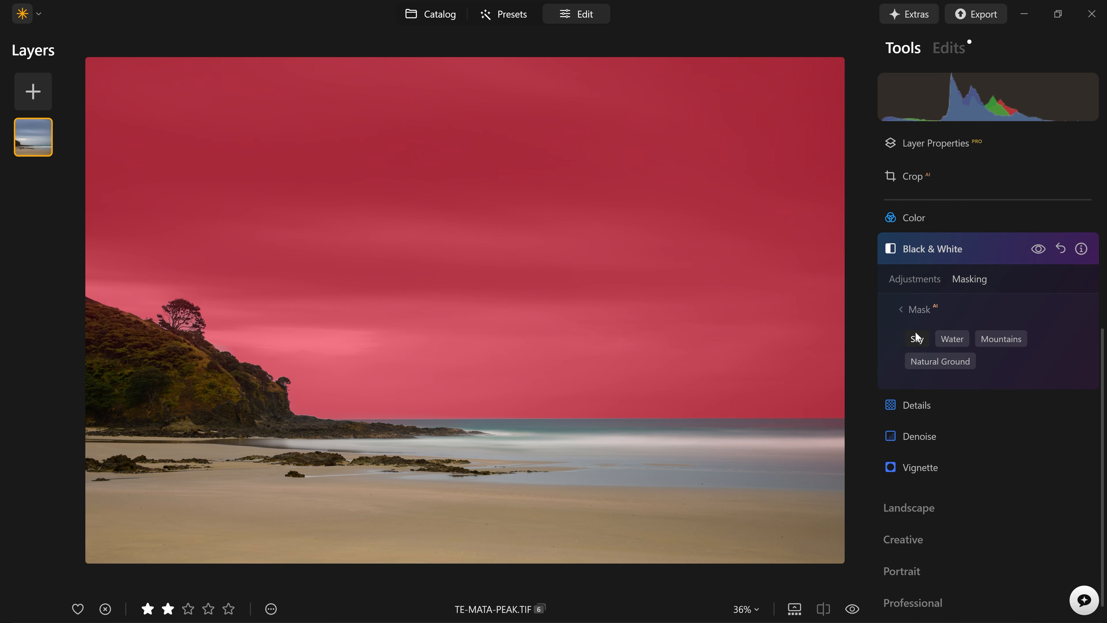
click(917, 308)
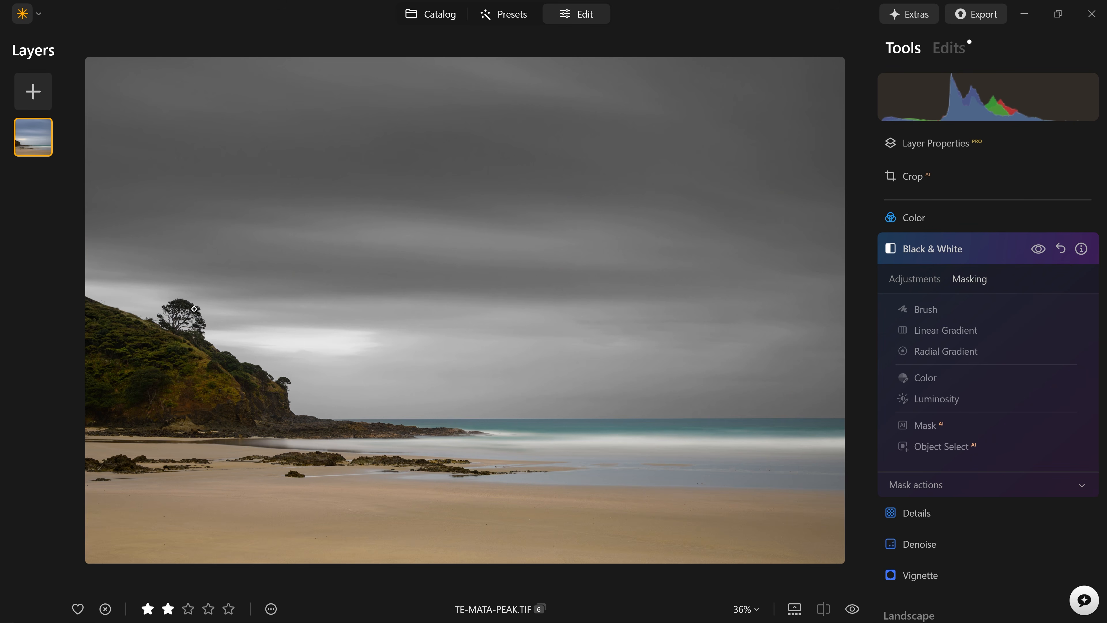
click(169, 340)
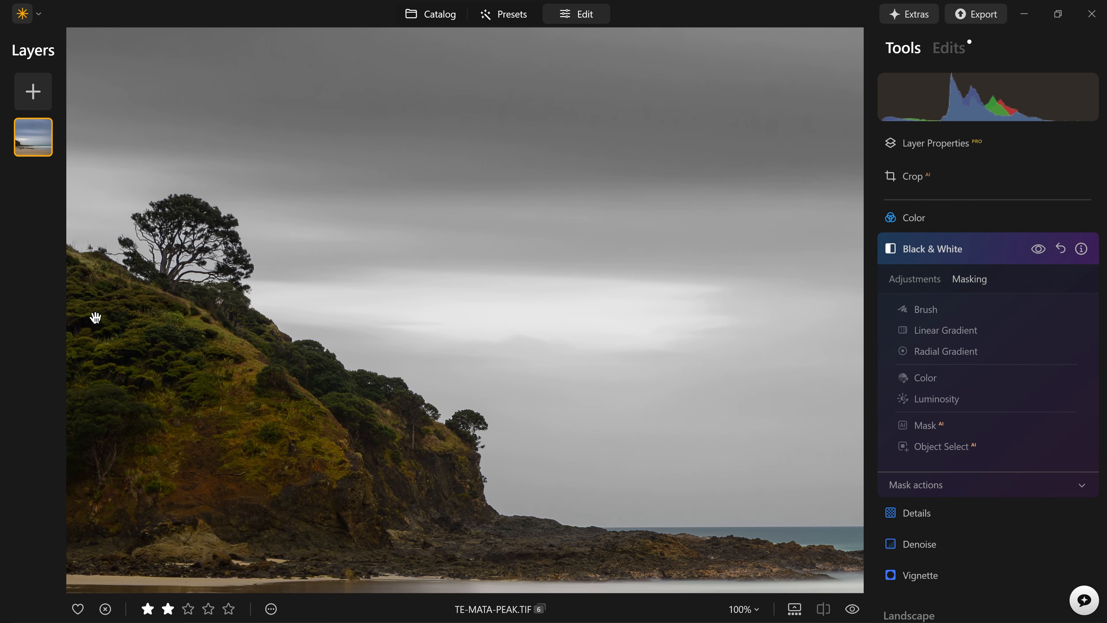
drag(307, 378, 672, 291)
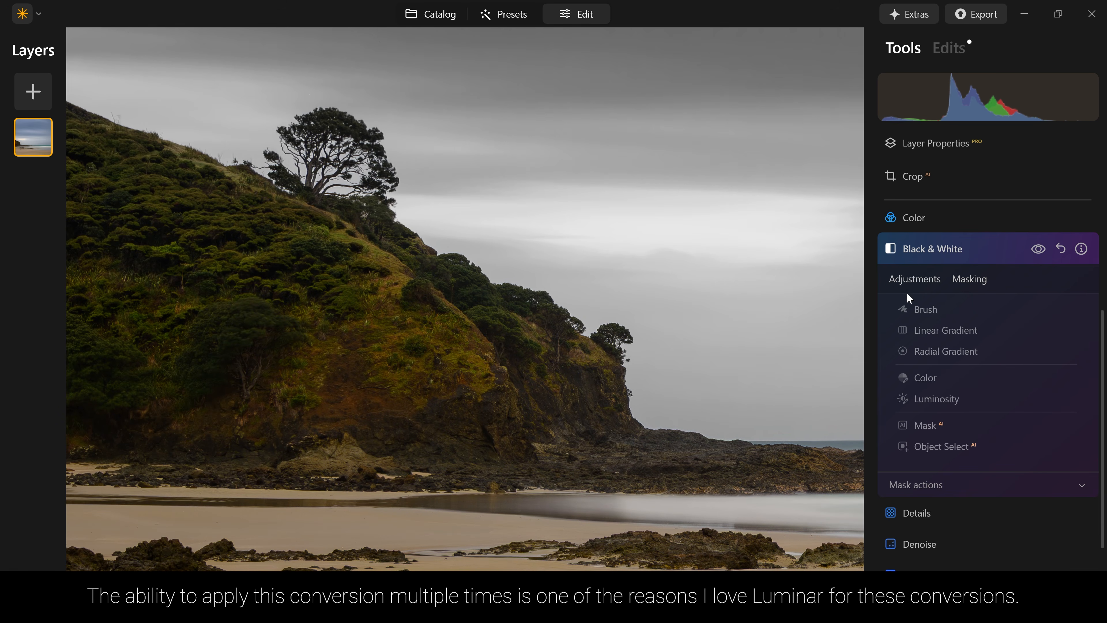
Step: Add a second Black & White adjustment and convert the still colored headland, beach and sea
click(891, 245)
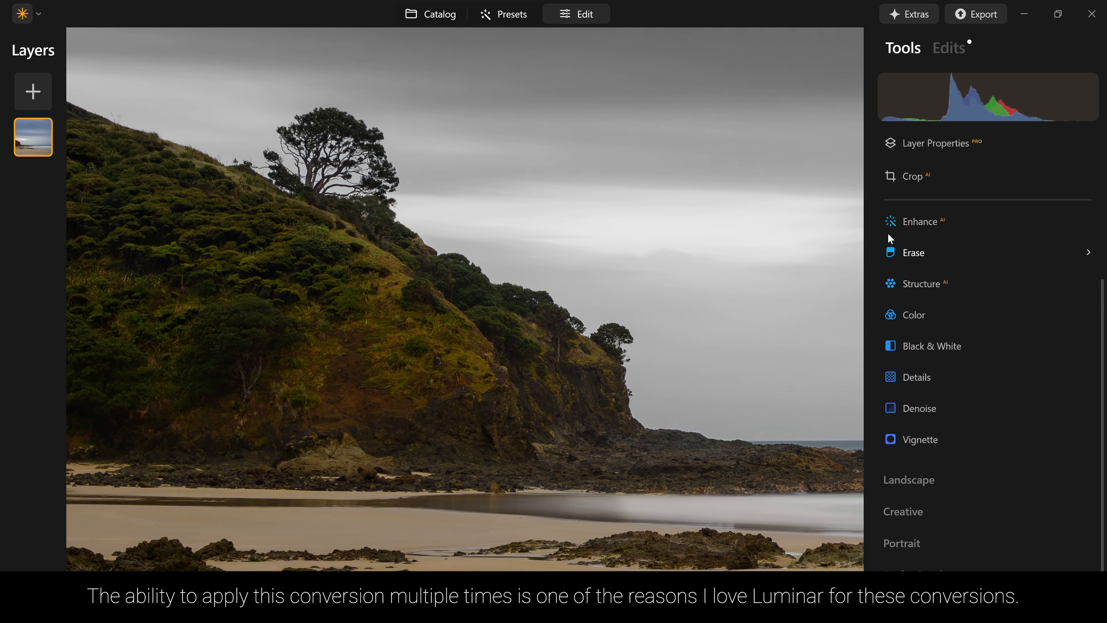
click(961, 345)
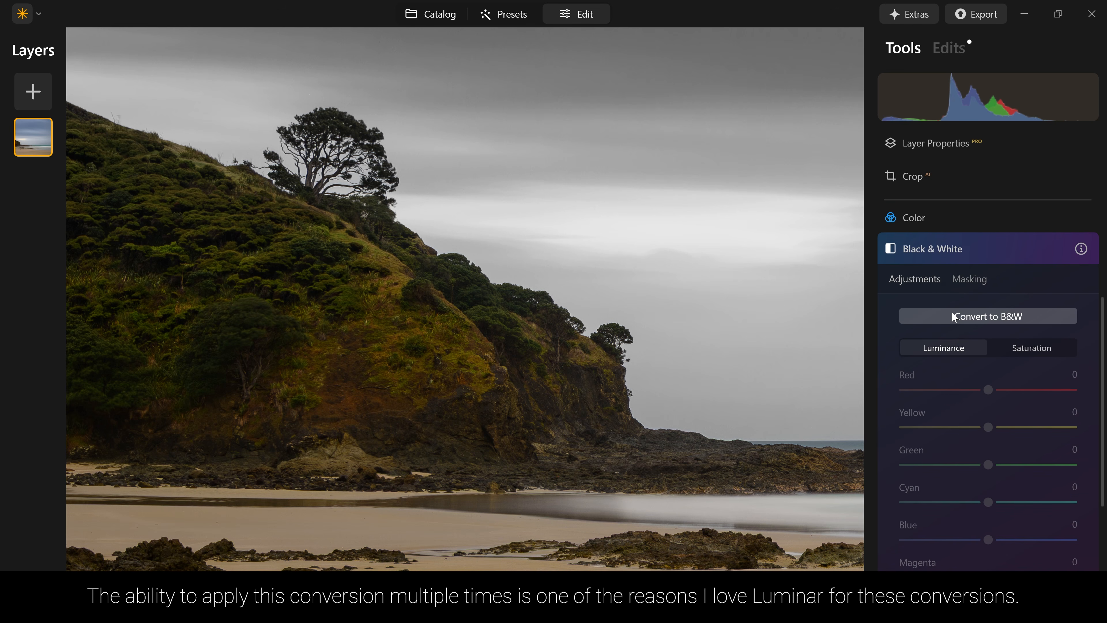
click(955, 316)
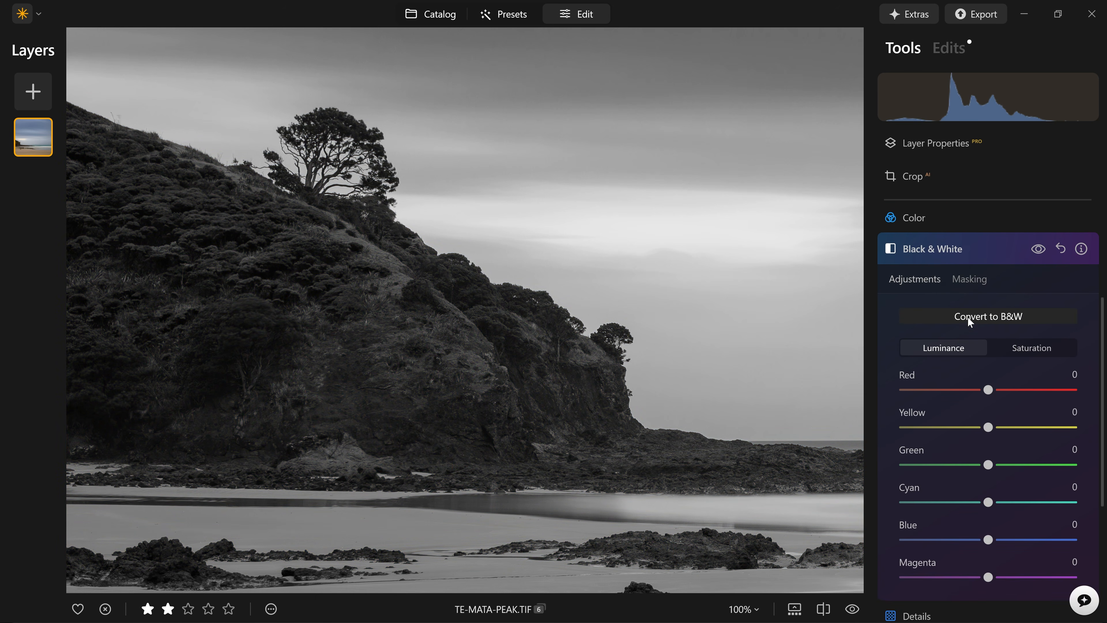
Step: Set the second conversion's Yellow and Green luminance to 100 and compare the headland with its original colors
scroll(968, 318, down, 2)
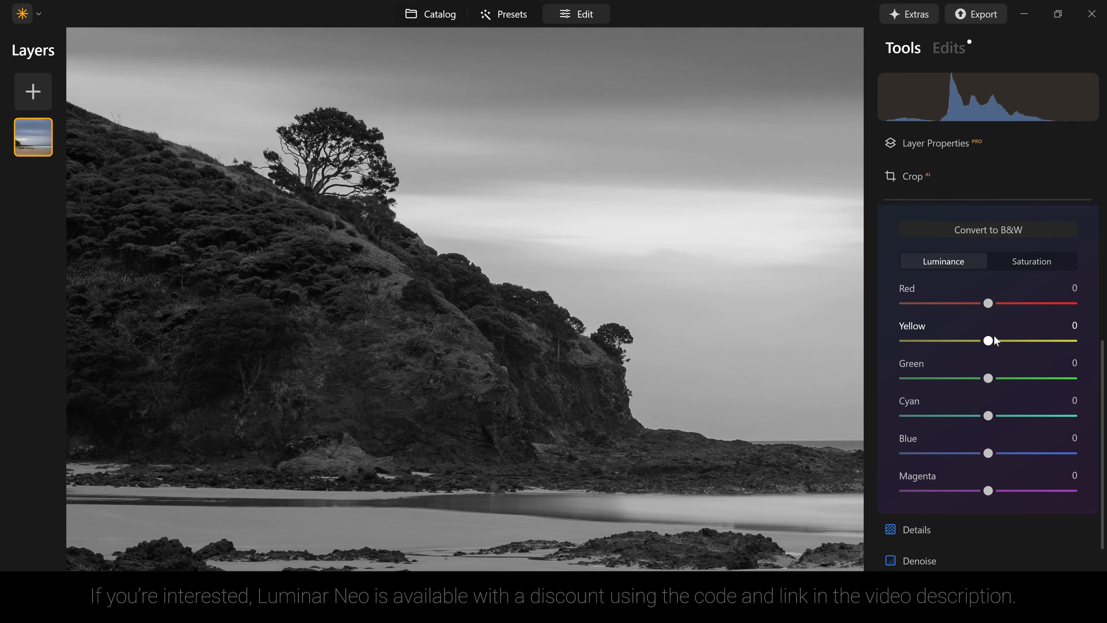
drag(995, 339, 1075, 340)
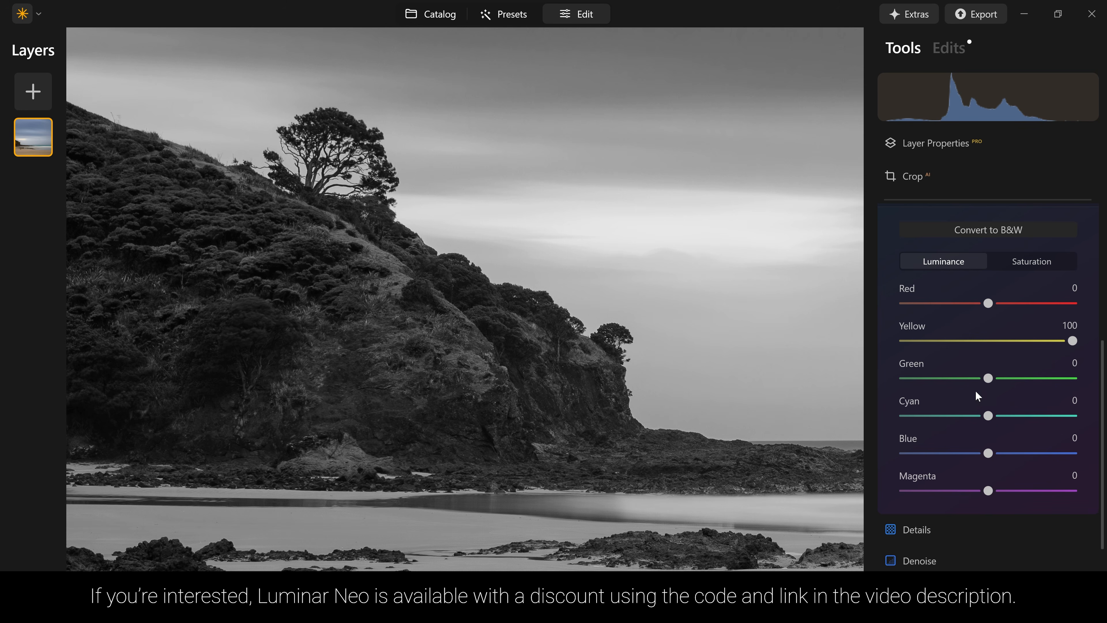
drag(988, 378, 957, 378)
scroll(1037, 253, up, 2)
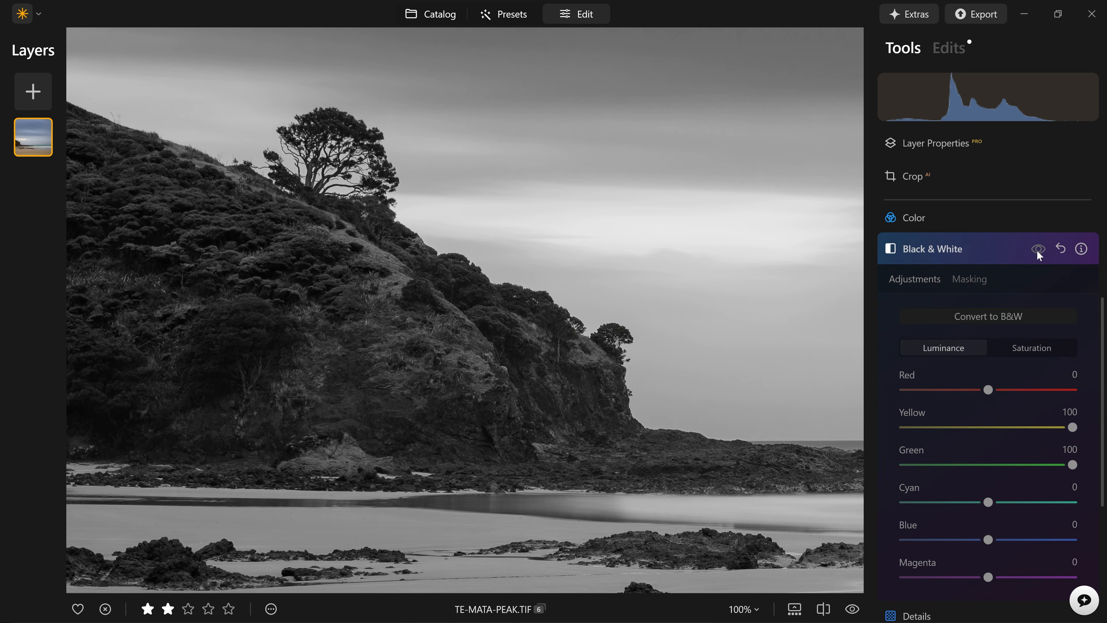
click(1038, 249)
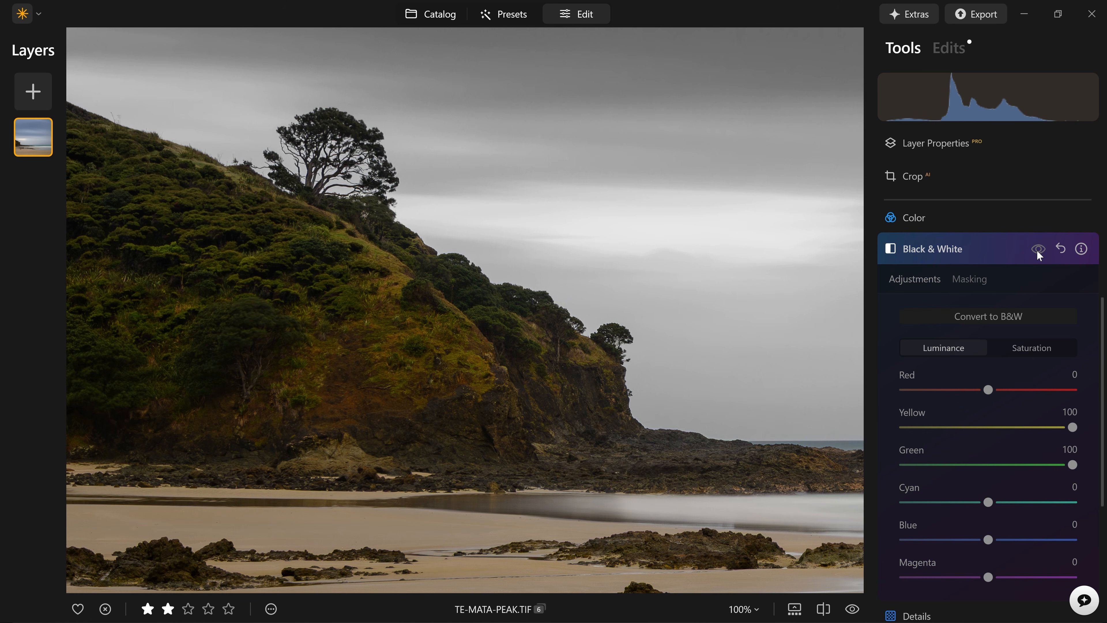
click(1039, 249)
Step: Keep Yellow and Green luminance at 100 and raise the Red luminance to 100 as well
mouse_move(1073, 427)
mouse_down()
mouse_move(903, 428)
mouse_move(1072, 427)
mouse_up()
mouse_move(1072, 464)
mouse_down()
mouse_move(1060, 470)
mouse_move(1075, 465)
mouse_up()
drag(988, 390, 1074, 390)
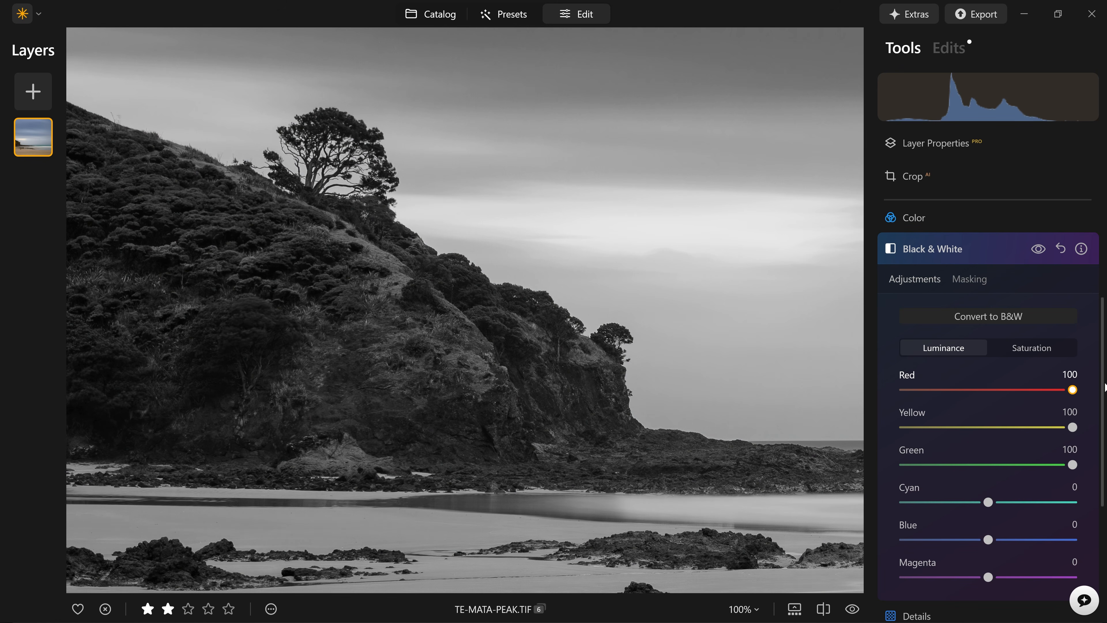
Step: Mask the second conversion to the headland, its large tree and the sea with Object Select
click(976, 276)
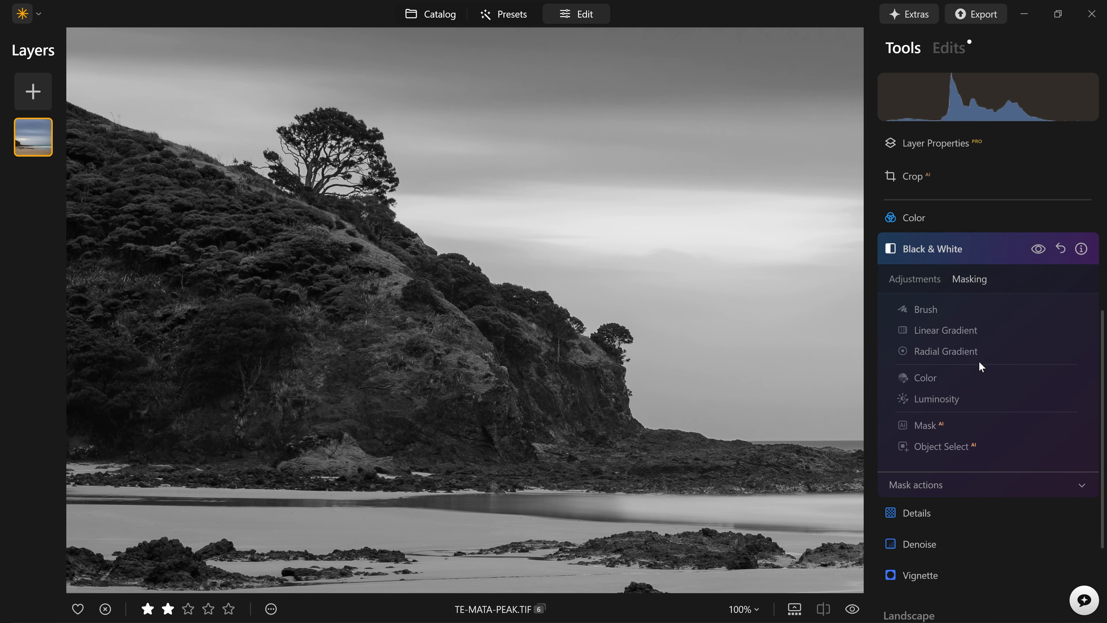
click(955, 445)
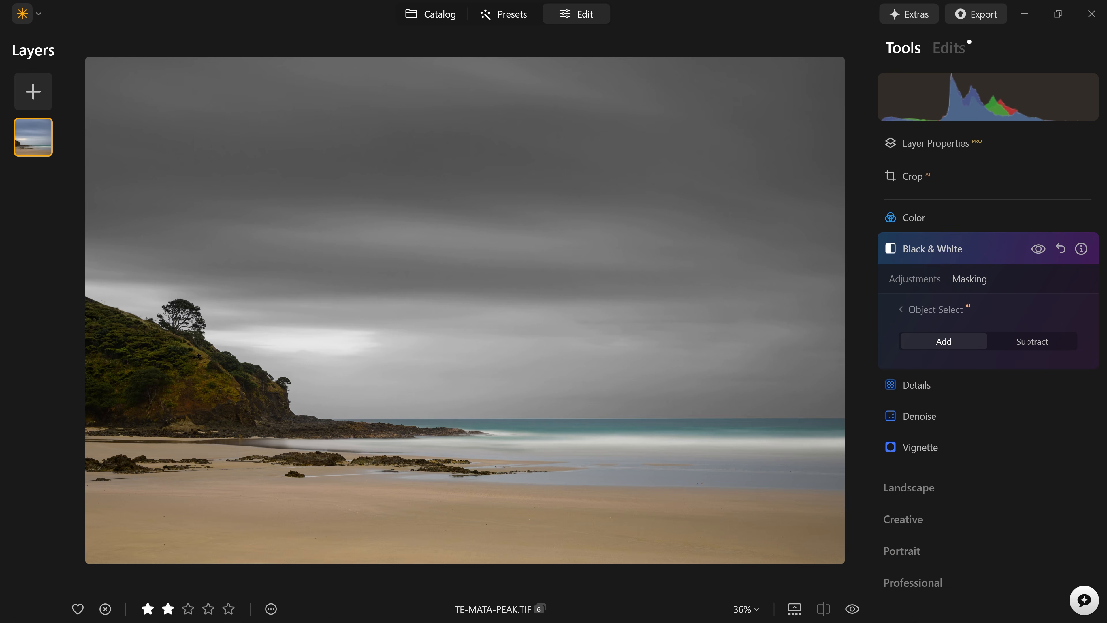
click(161, 360)
click(174, 327)
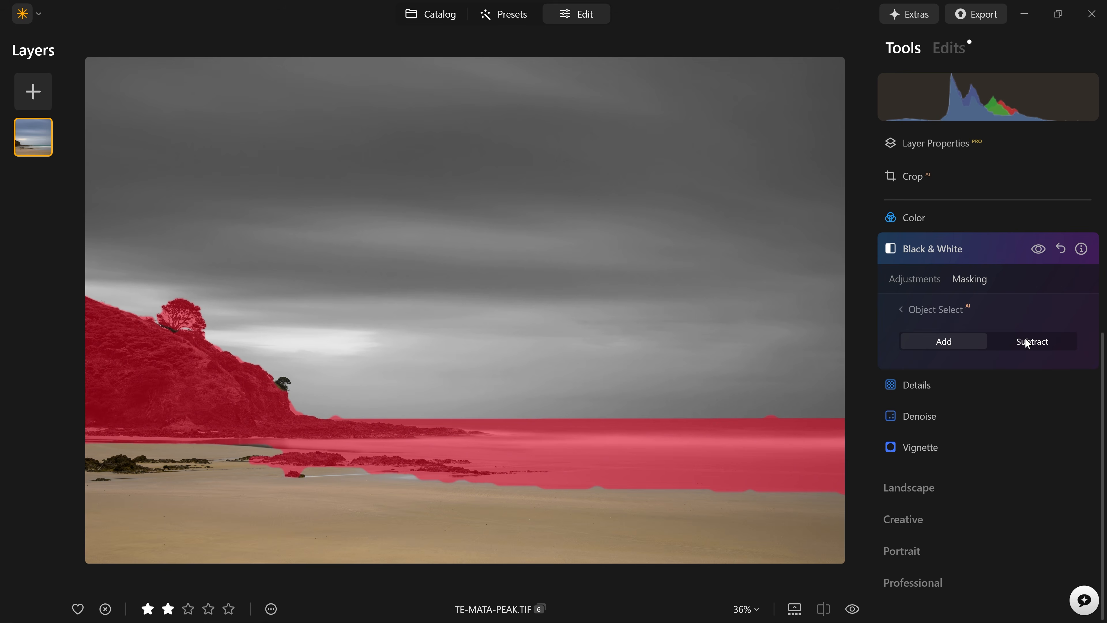
Step: Erase the sea and the low rocks from the second conversion's mask with the Brush at Strength 100
click(932, 310)
click(932, 312)
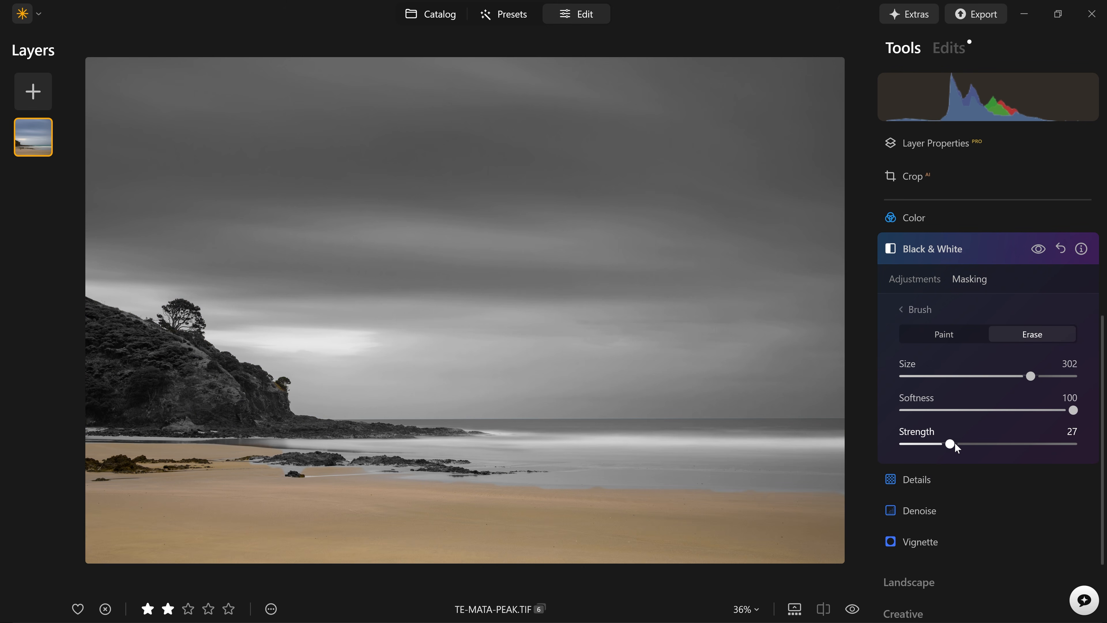
drag(950, 444, 1073, 444)
mouse_move(787, 435)
mouse_down()
mouse_move(819, 462)
mouse_move(442, 458)
mouse_move(350, 521)
mouse_move(396, 518)
mouse_up()
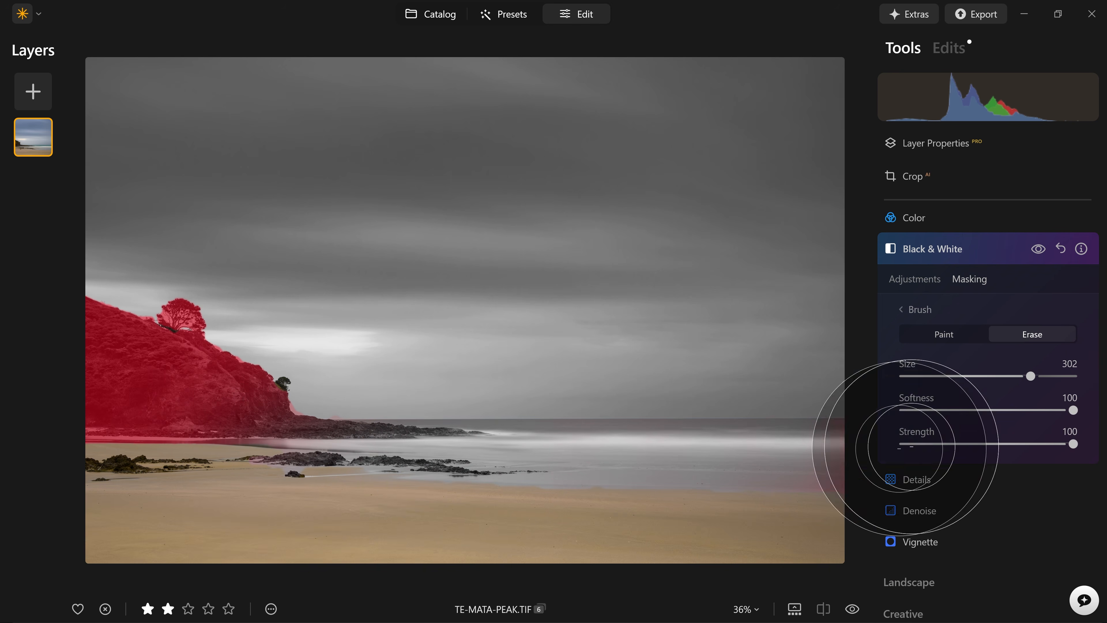
click(911, 310)
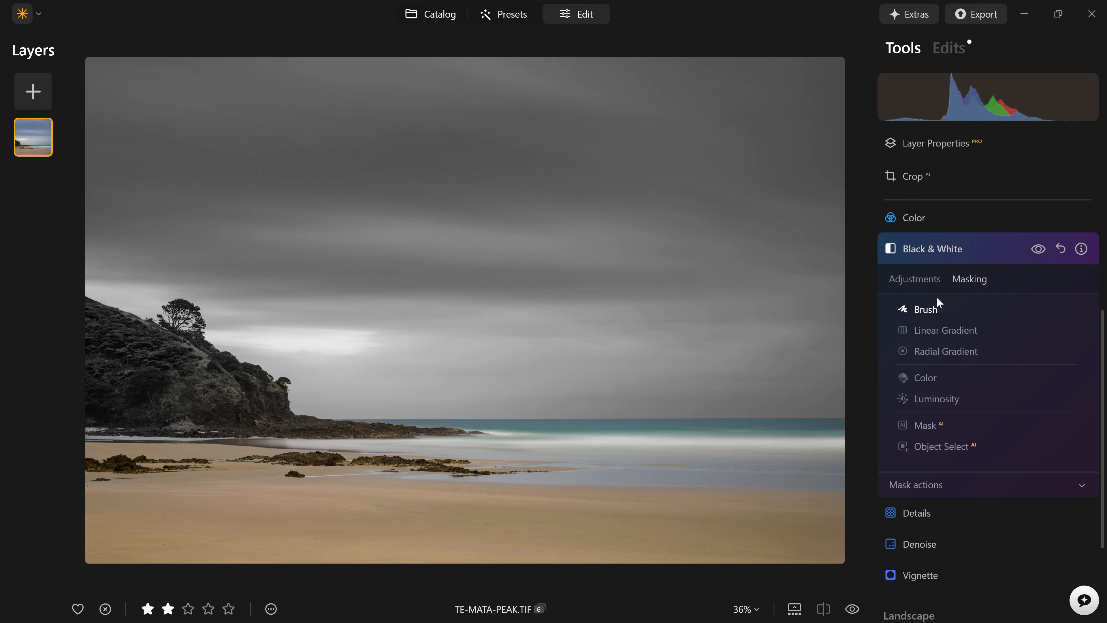
Step: Add a third Black & White adjustment and convert the still colored beach and sea
click(930, 247)
click(934, 355)
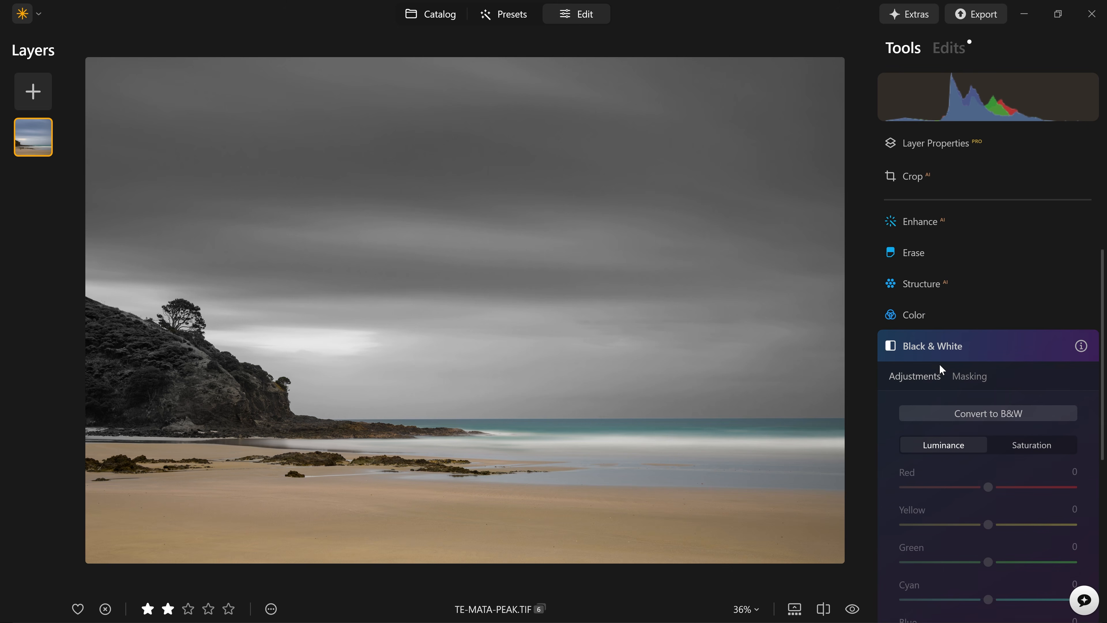
click(976, 318)
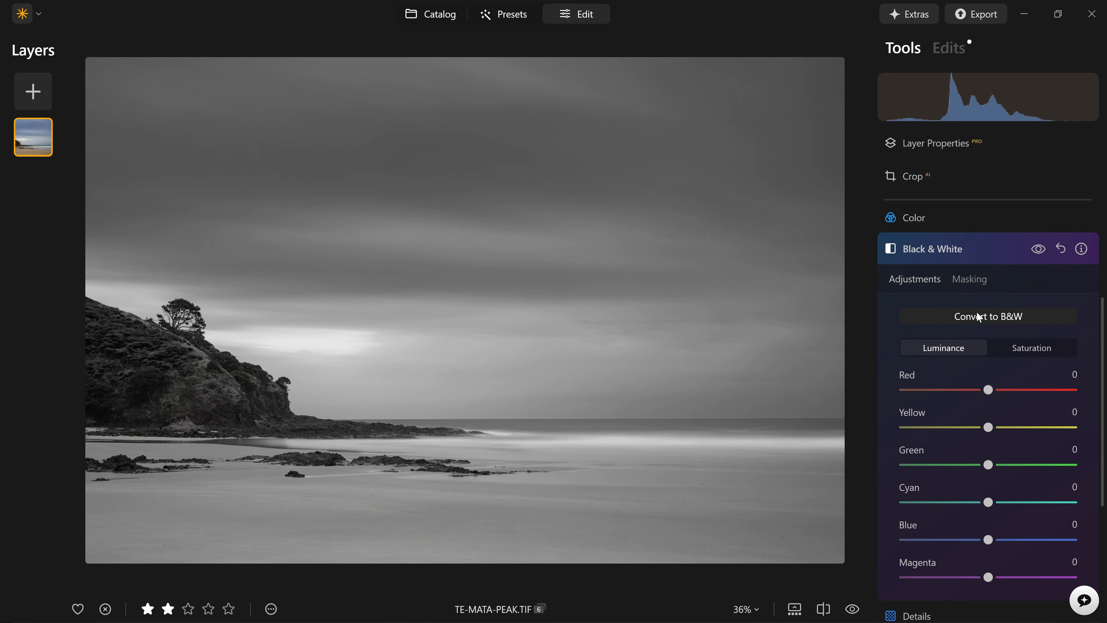
Step: Try the third conversion's Yellow luminance at -100 and at 100, and inspect the headland up close
drag(952, 426, 801, 425)
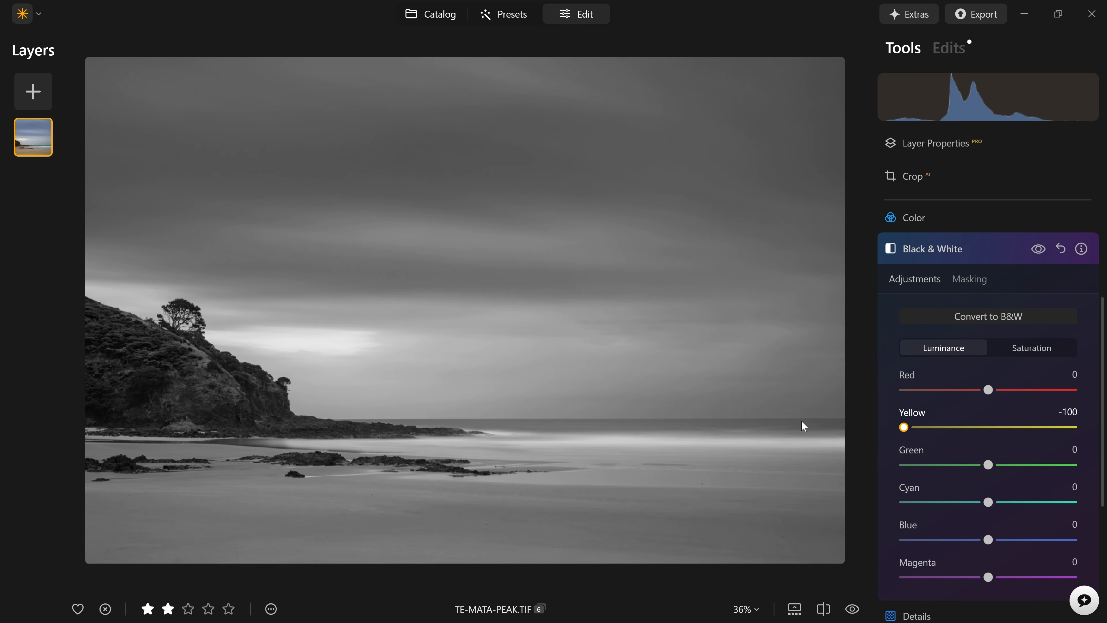
drag(903, 427, 1072, 427)
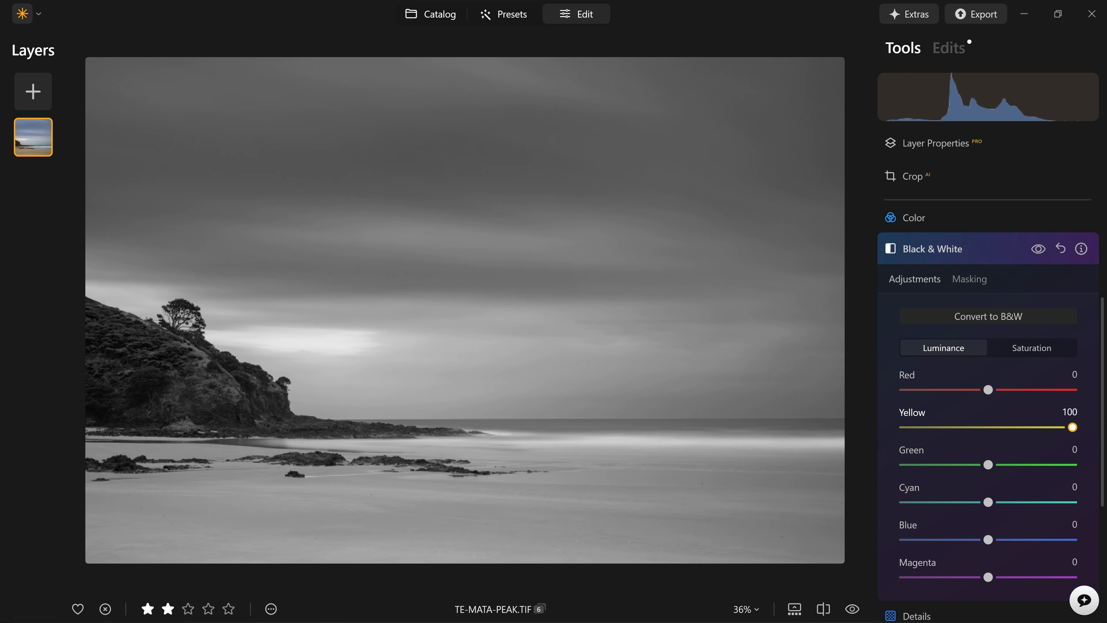
click(183, 347)
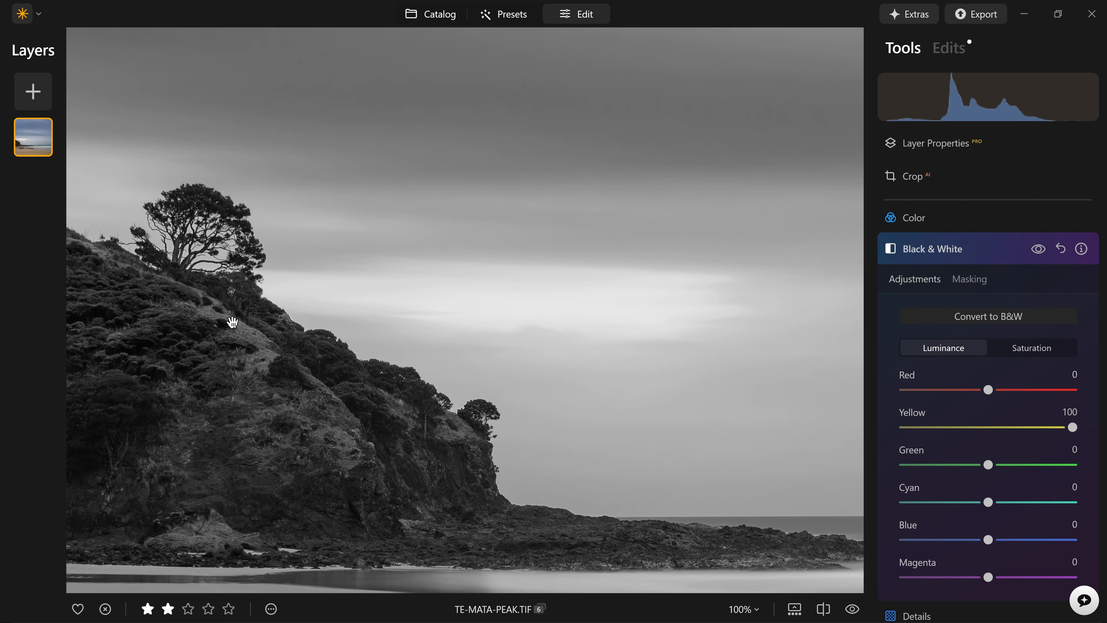
click(246, 347)
Step: Set the third conversion's Yellow and Red luminance to -100, Blue to 100 and Cyan to 98, and compare with it switched off
drag(1001, 428, 868, 431)
drag(987, 390, 898, 391)
drag(989, 542, 1073, 541)
drag(987, 502, 1011, 508)
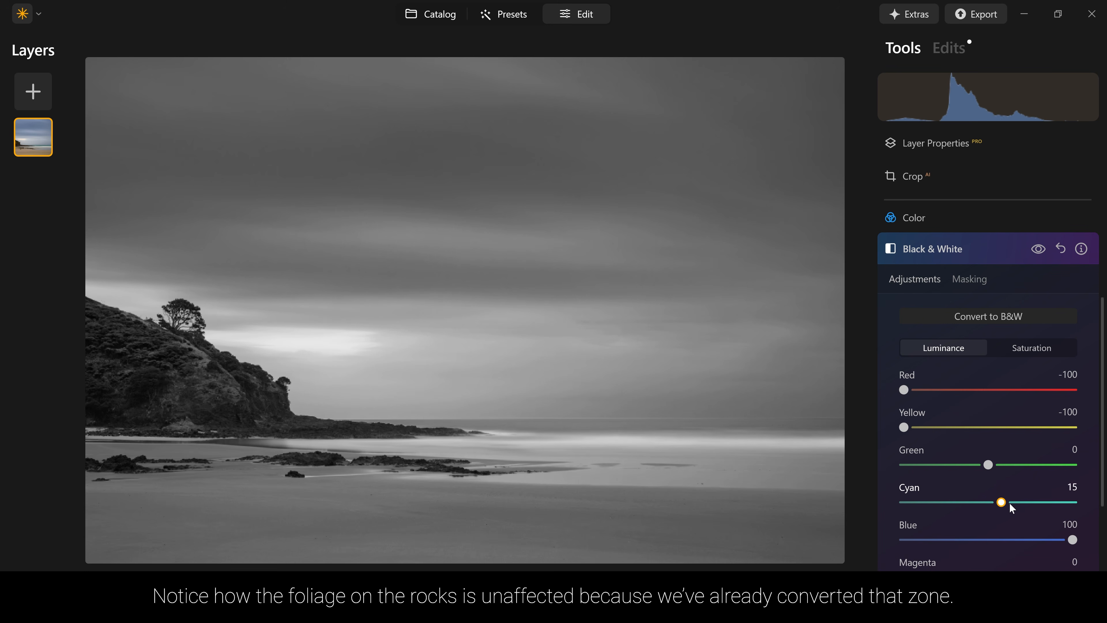
click(1040, 248)
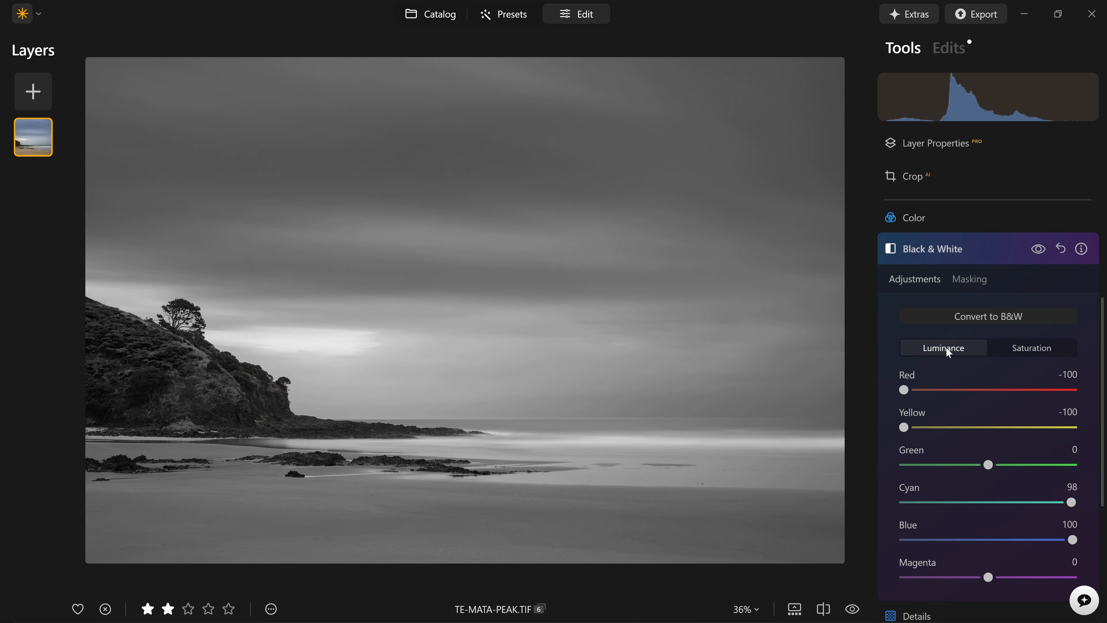
click(1039, 251)
click(1039, 250)
Step: Mask the third conversion to the beach by painting over the sand with a size 79 Brush
click(972, 279)
click(921, 314)
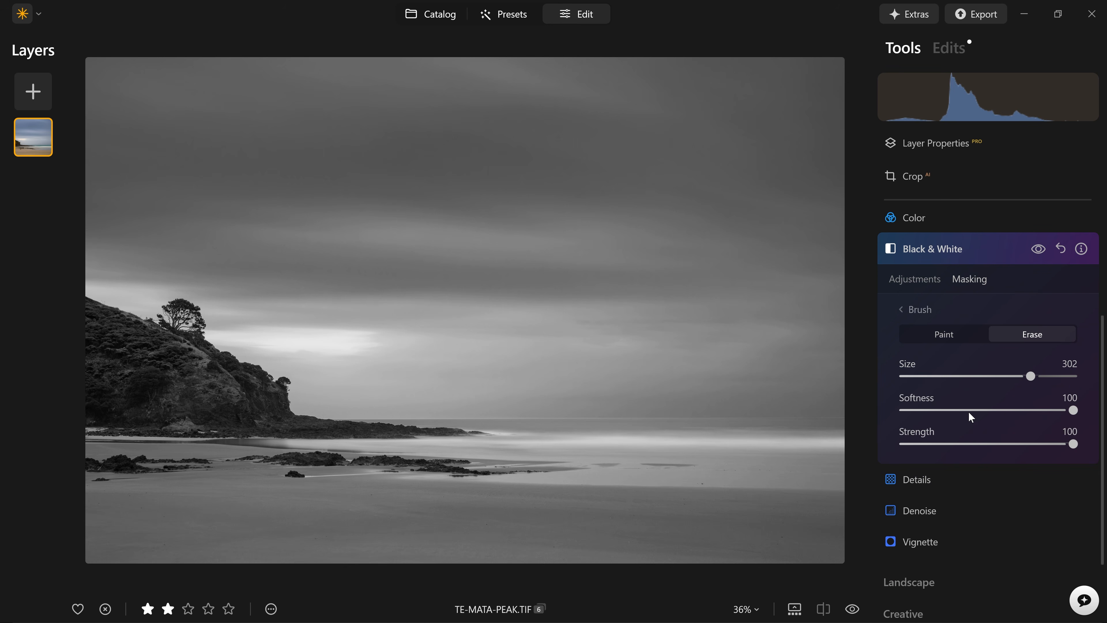
drag(968, 375, 932, 375)
mouse_move(333, 416)
mouse_down()
mouse_move(250, 422)
mouse_move(695, 402)
mouse_move(393, 432)
mouse_move(761, 448)
mouse_move(1018, 429)
mouse_move(647, 412)
mouse_move(696, 420)
mouse_up()
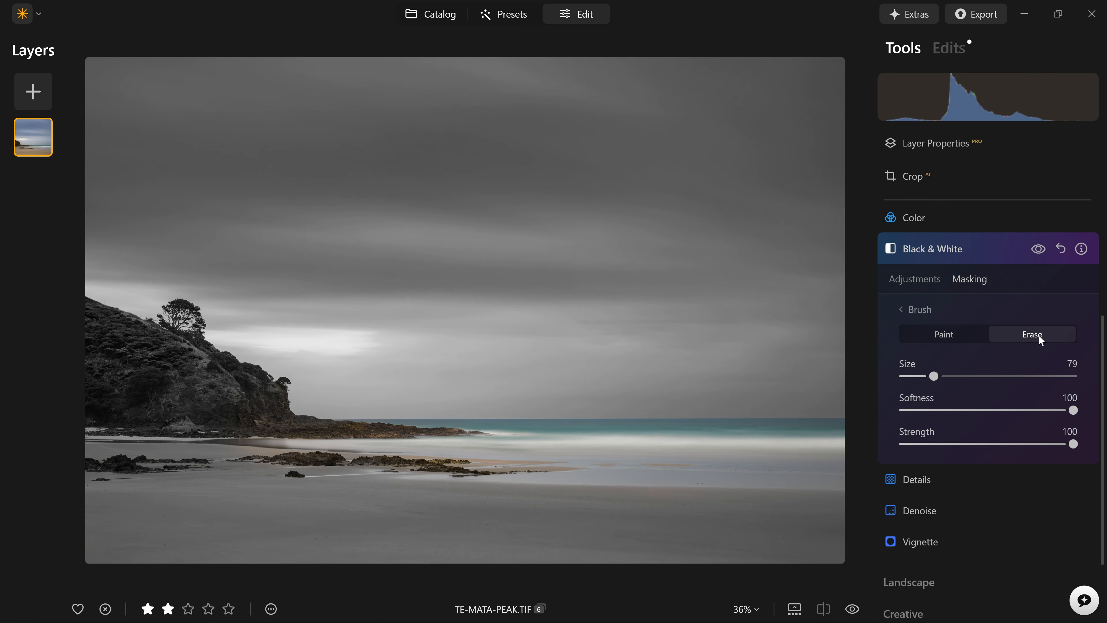
click(937, 335)
mouse_move(440, 495)
mouse_down()
mouse_move(844, 487)
mouse_move(383, 487)
mouse_move(288, 508)
mouse_up()
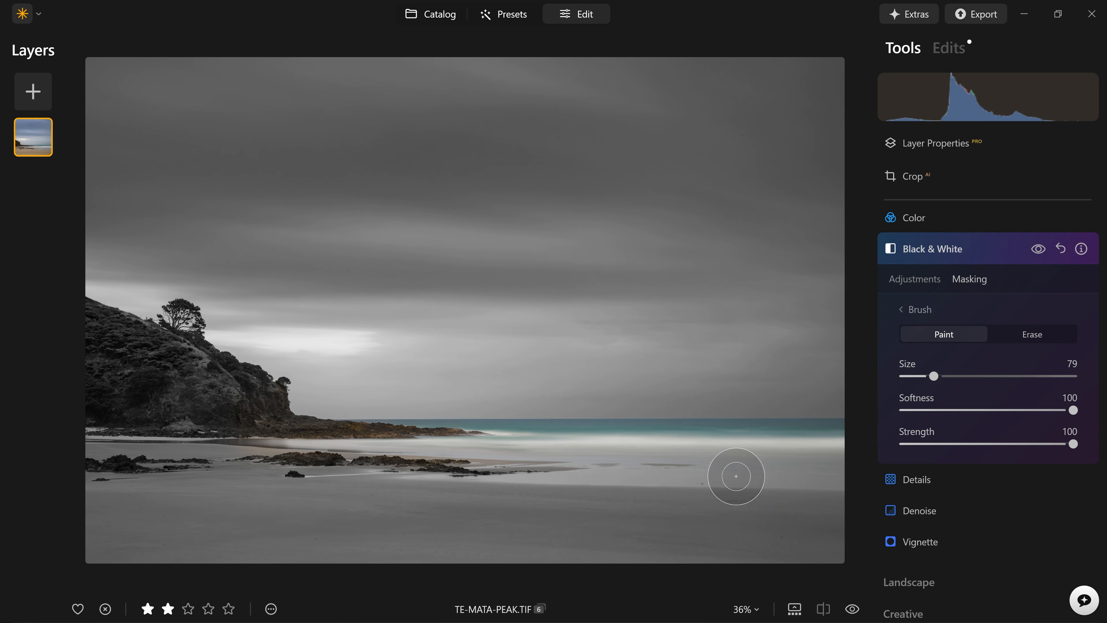
scroll(771, 487, up, 3)
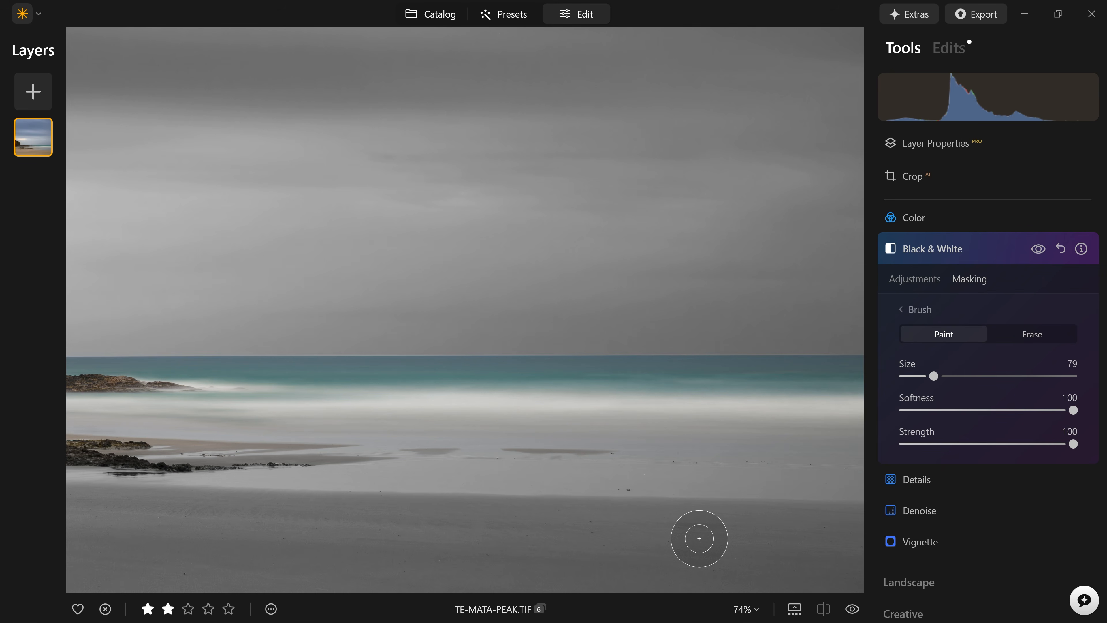
scroll(715, 466, down, 2)
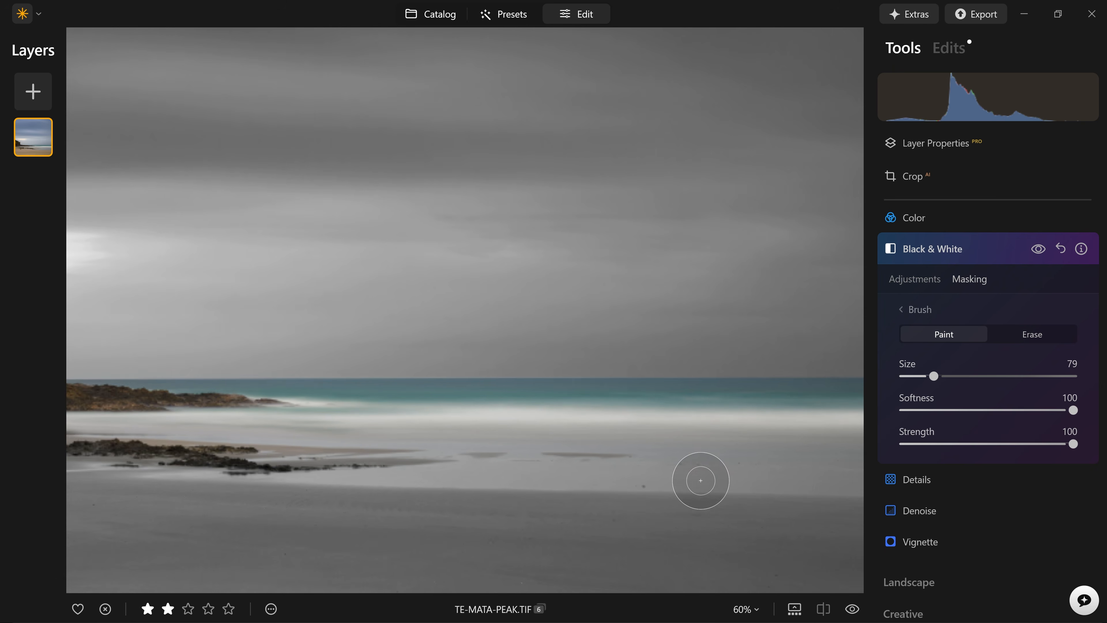
scroll(669, 477, down, 3)
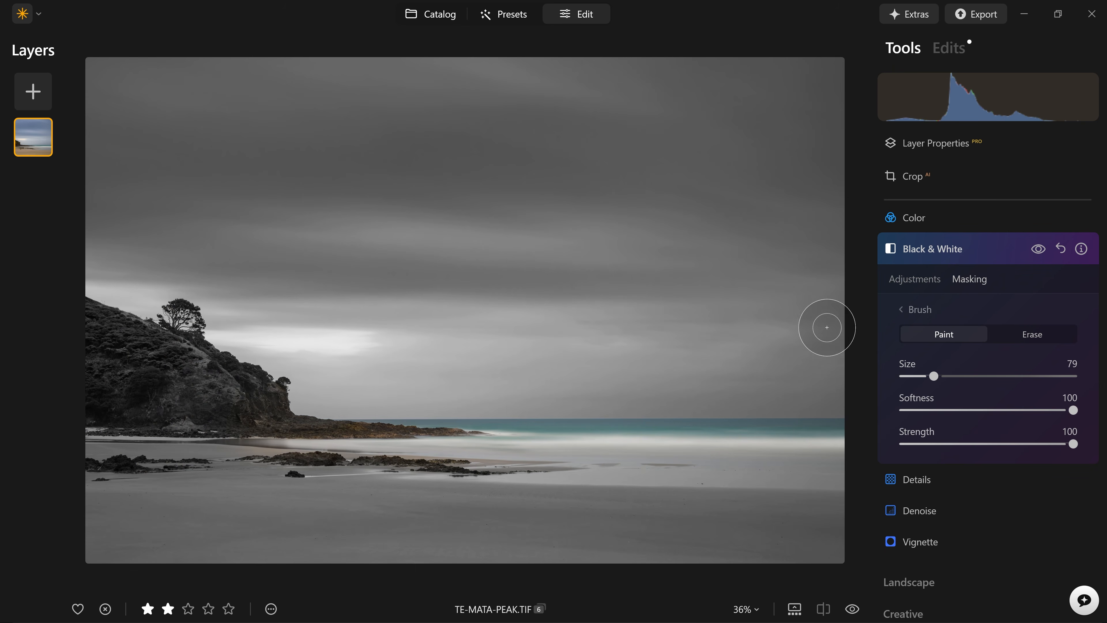
Step: Convert the remaining colored sea and rocks with a fourth Black & White adjustment, setting Cyan and Blue luminance to -100
click(985, 250)
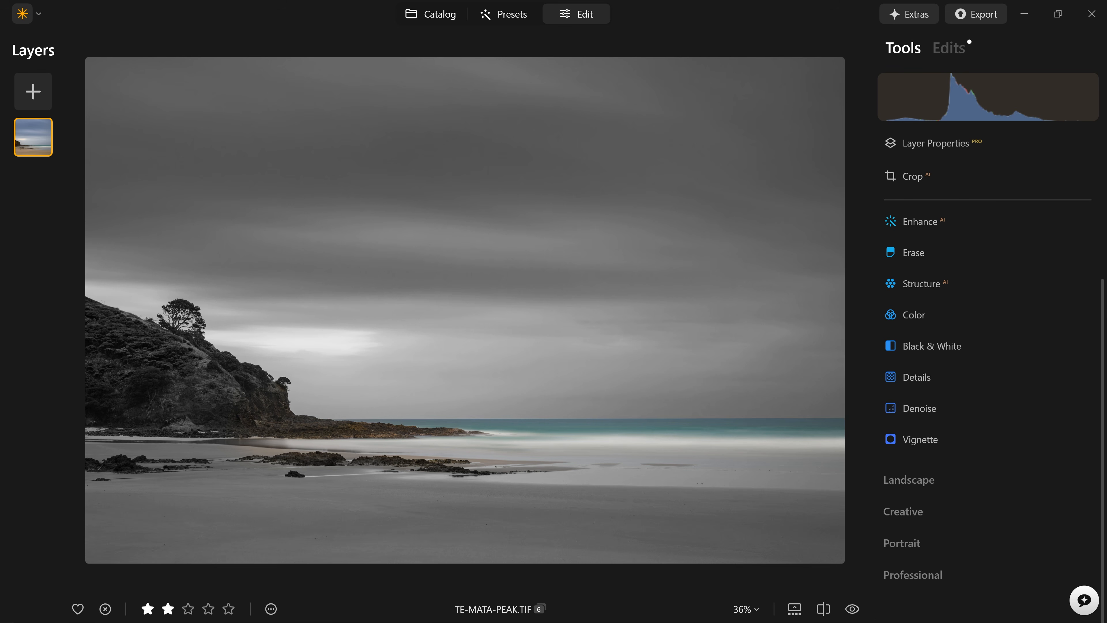
click(956, 346)
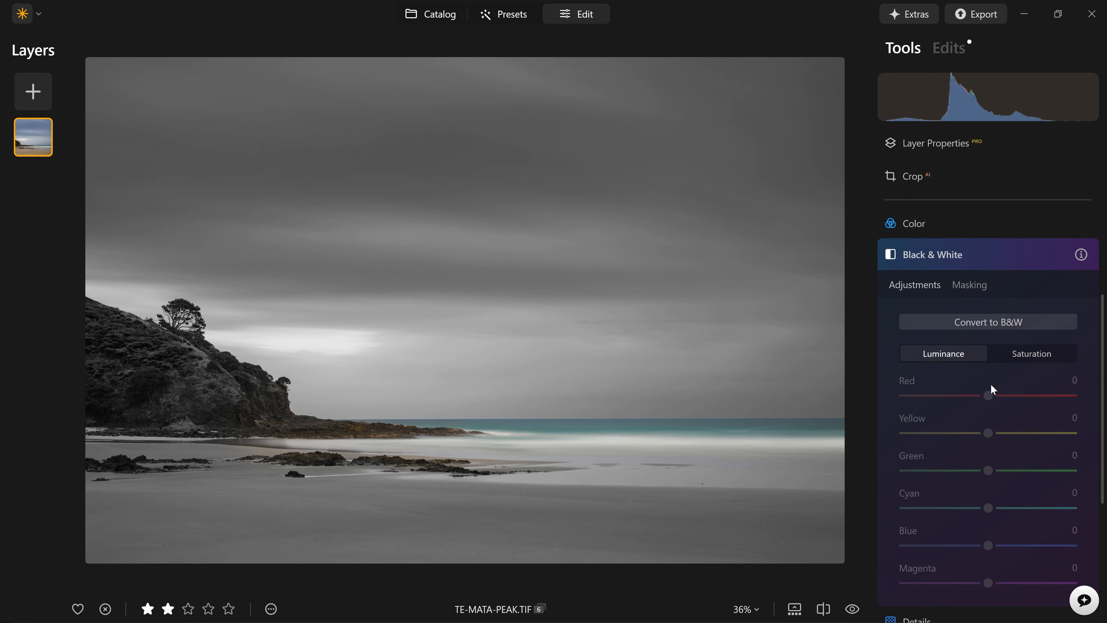
click(986, 322)
scroll(986, 321, down, 3)
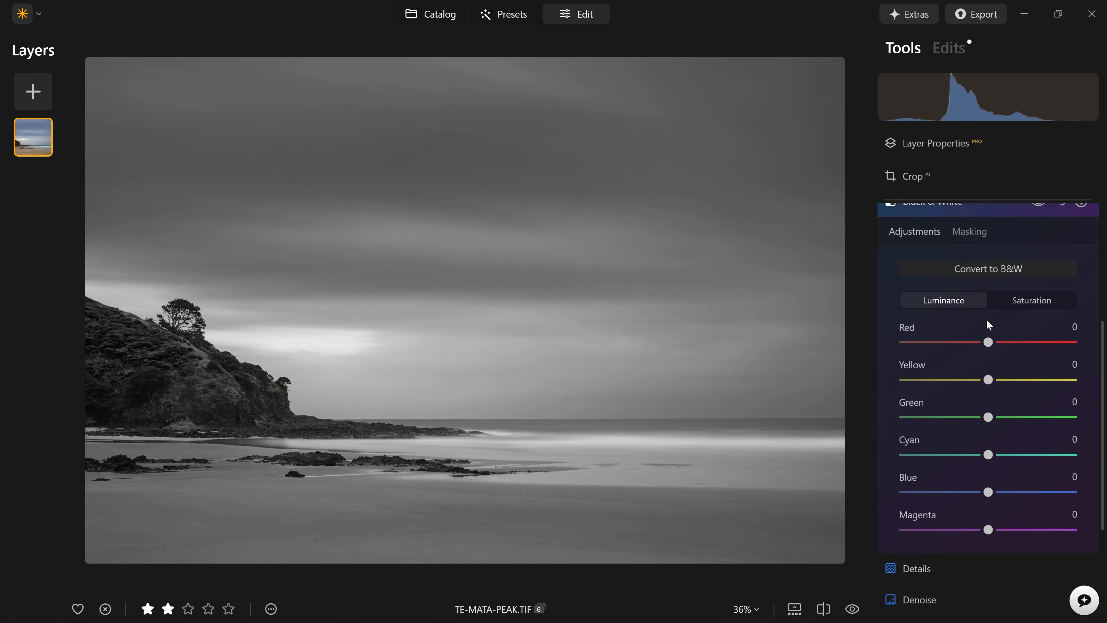
drag(989, 416, 899, 417)
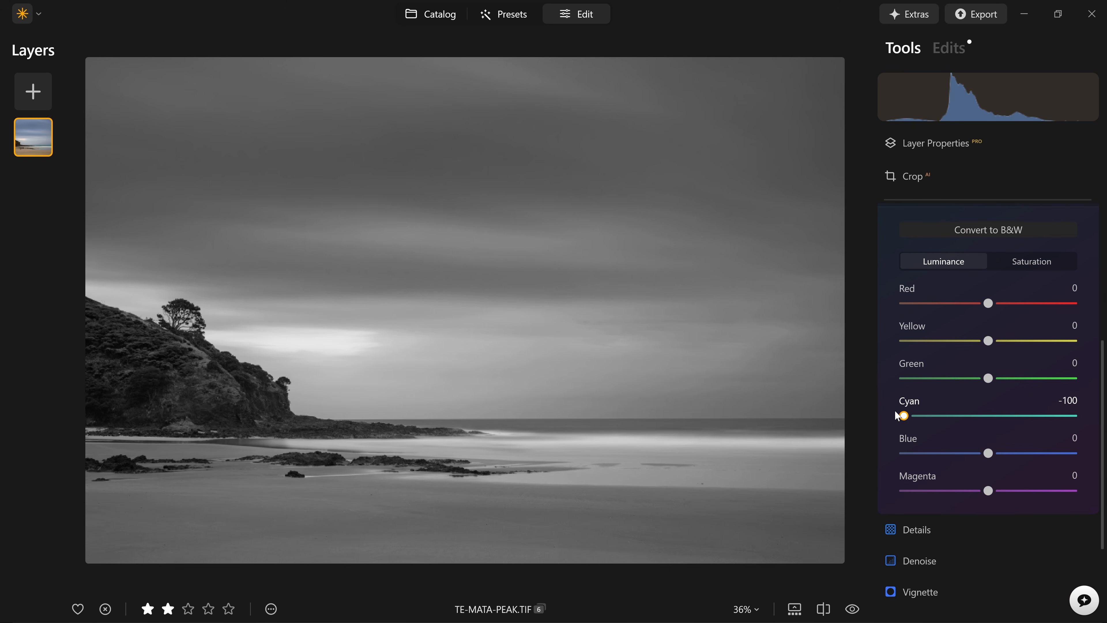
drag(971, 453, 884, 452)
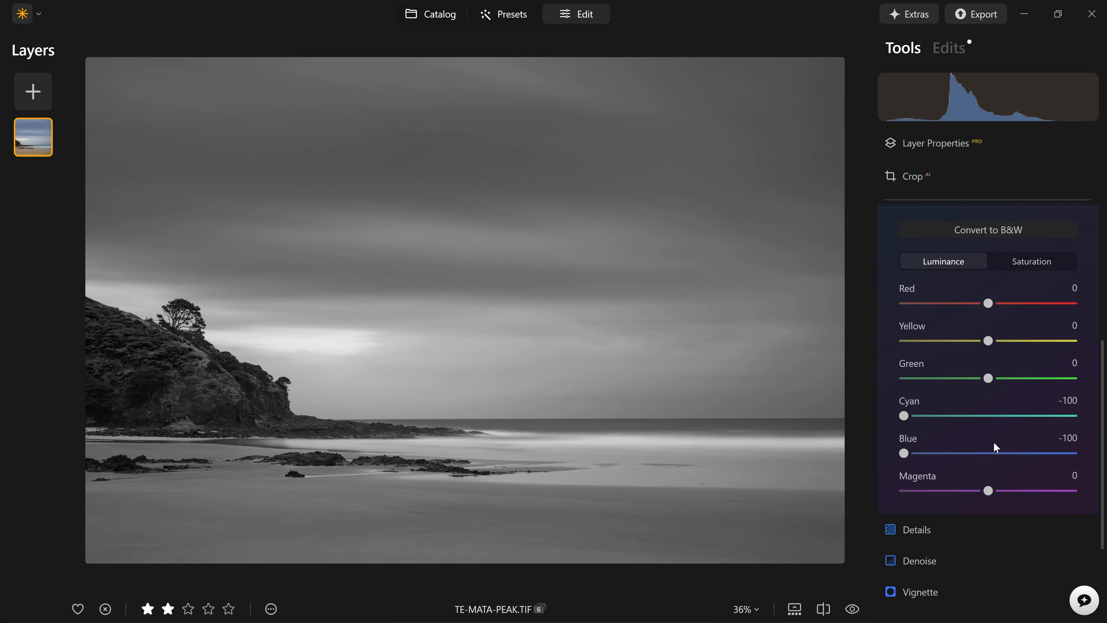
Step: Duplicate the photo layer and delete all Black & White and Develop edits from the copy
right_click(51, 133)
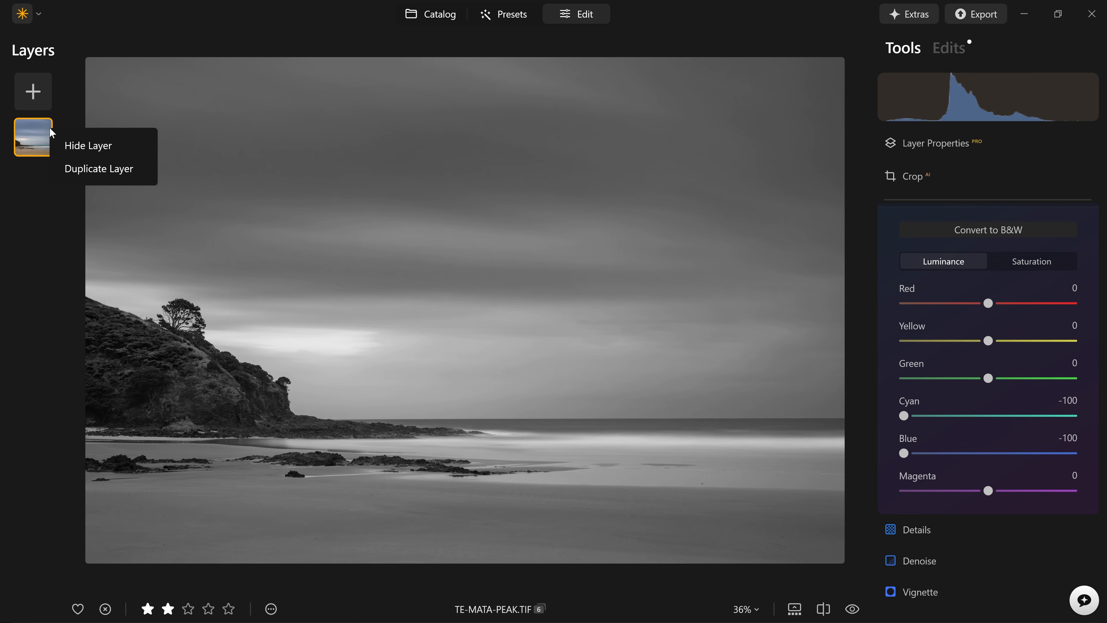
click(82, 168)
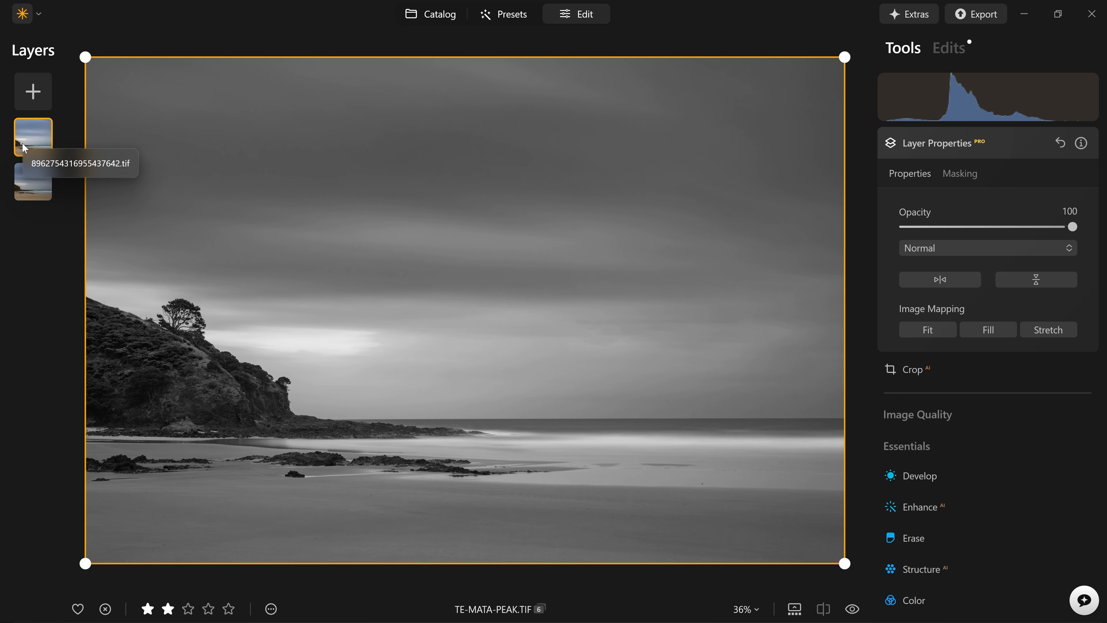
click(950, 47)
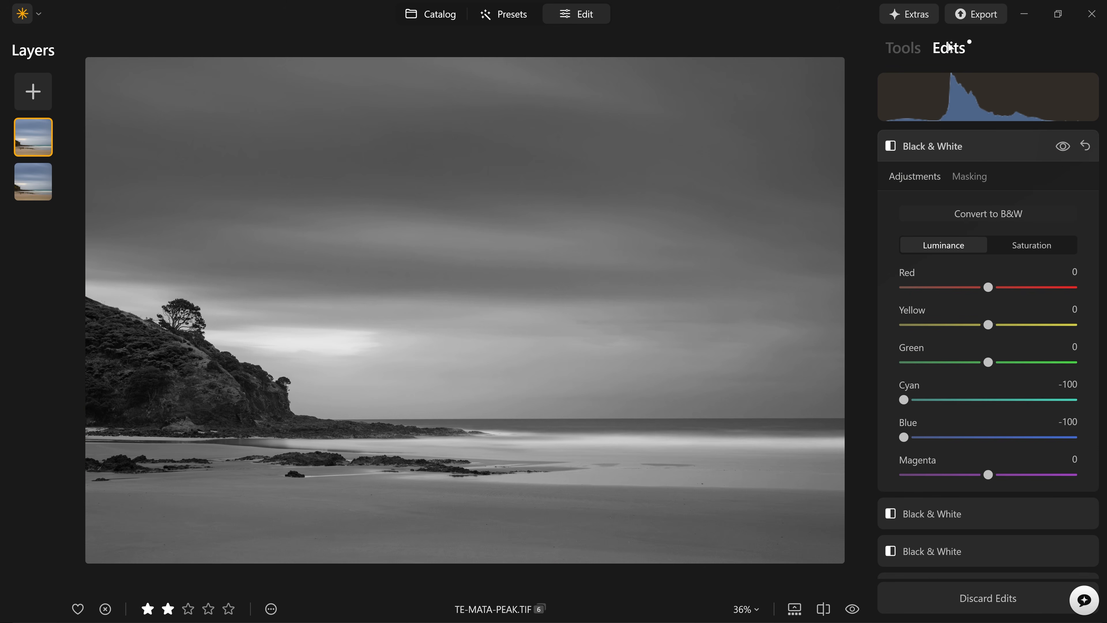
click(1092, 147)
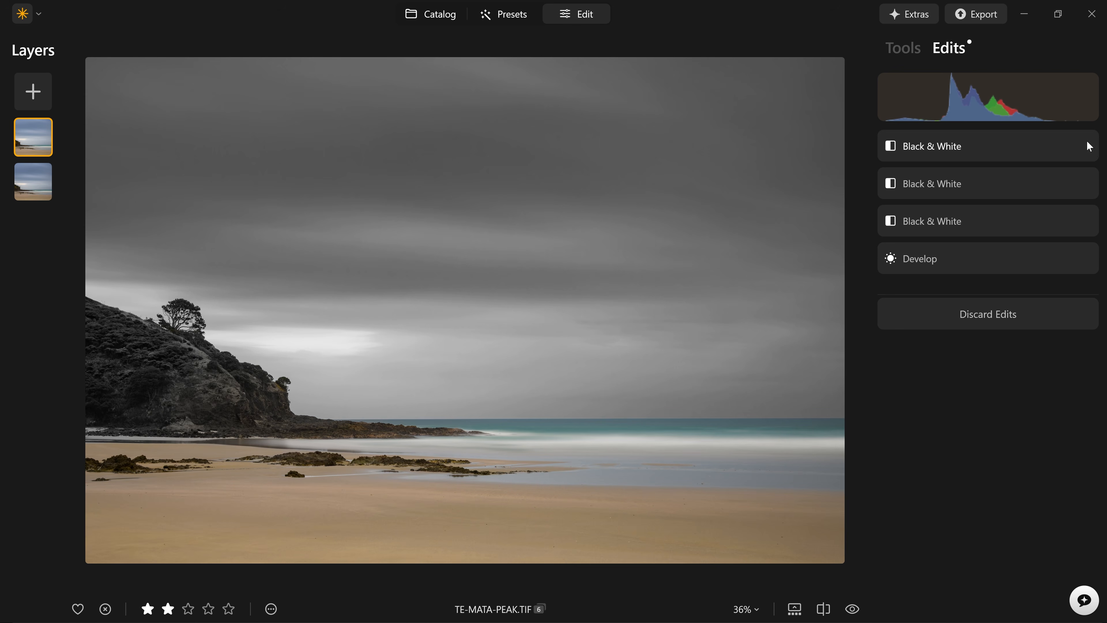
click(1087, 144)
click(1087, 144)
click(1087, 144)
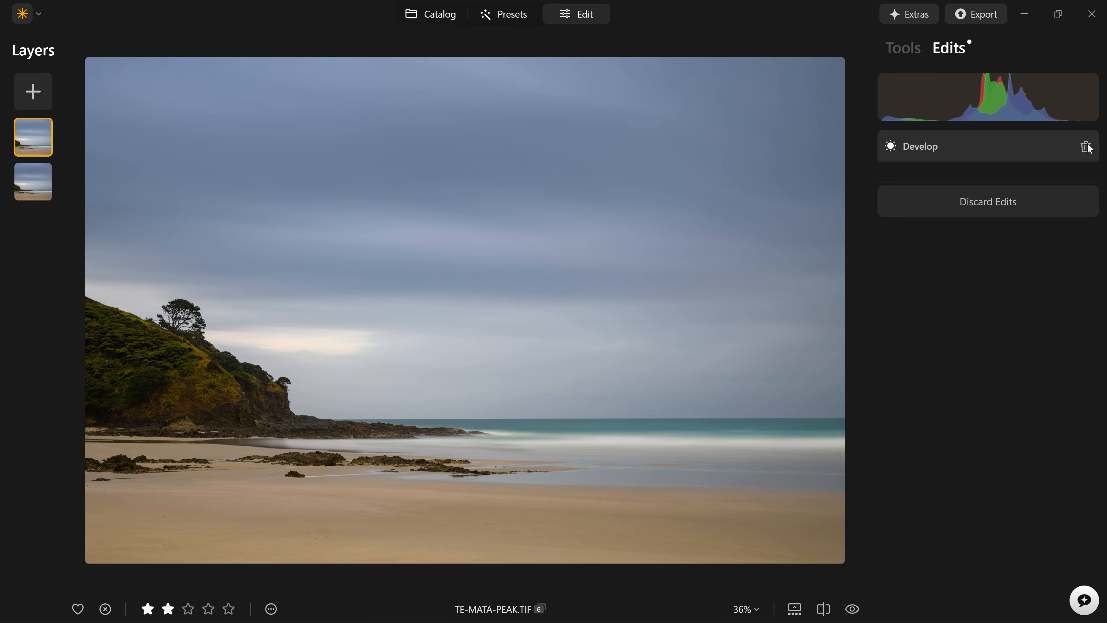
click(1087, 146)
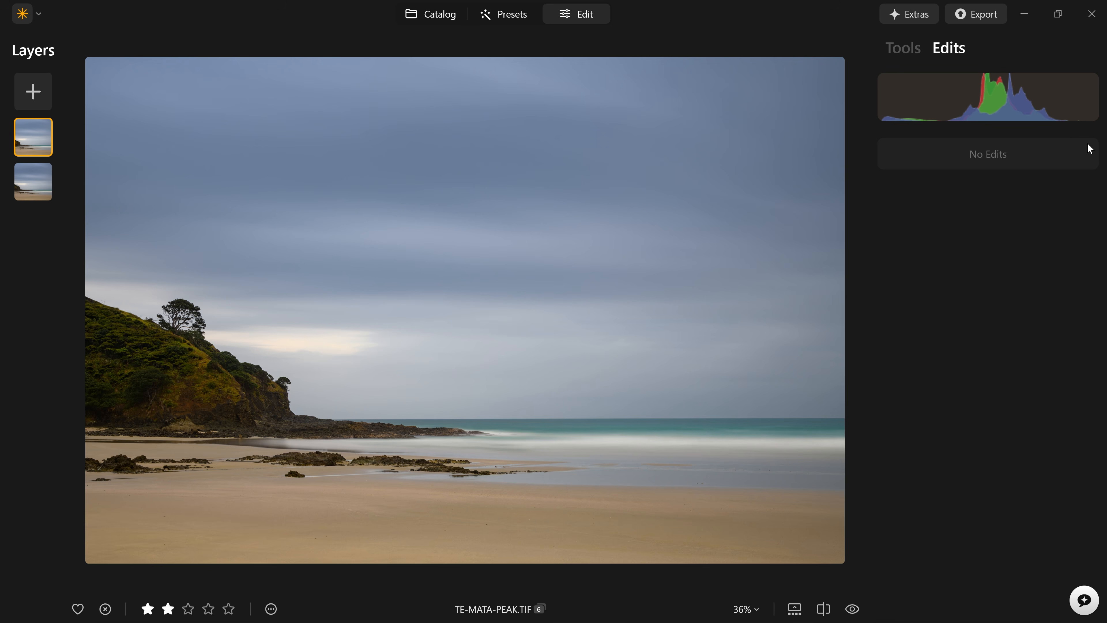
Step: Desaturate the duplicate layer by setting its Develop Saturation to -100
click(903, 54)
click(958, 276)
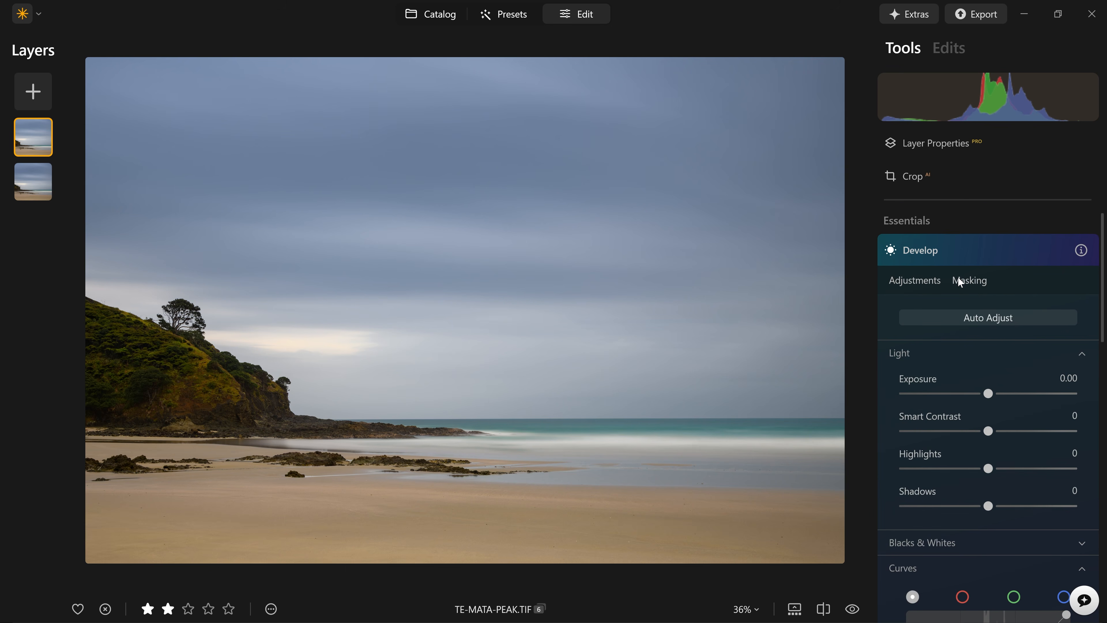
scroll(957, 276, down, 8)
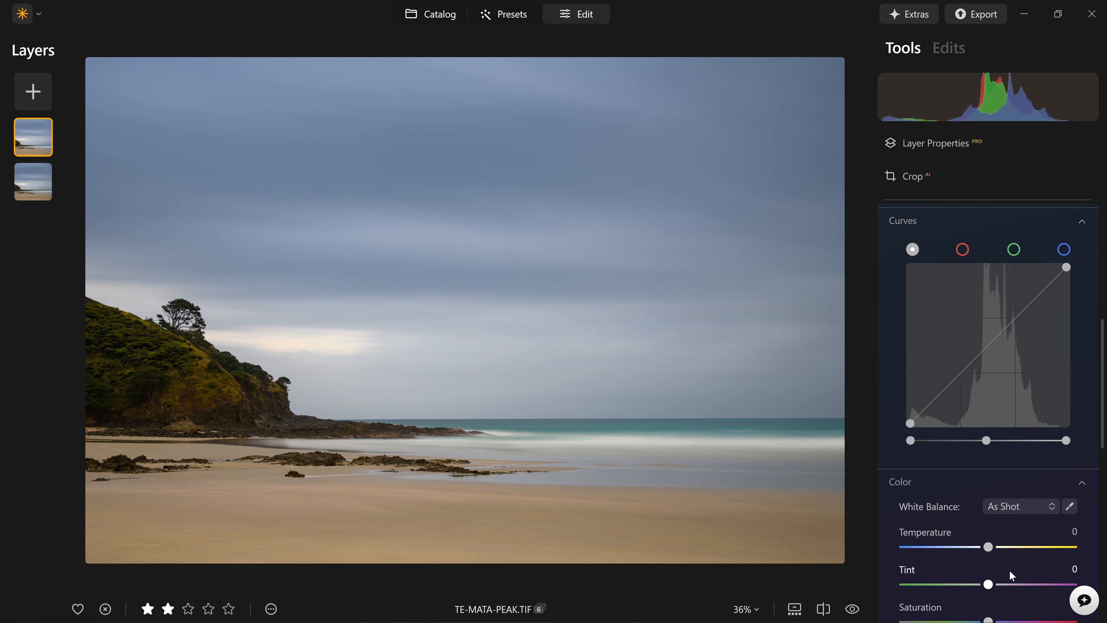
scroll(1009, 570, down, 2)
drag(987, 535, 902, 536)
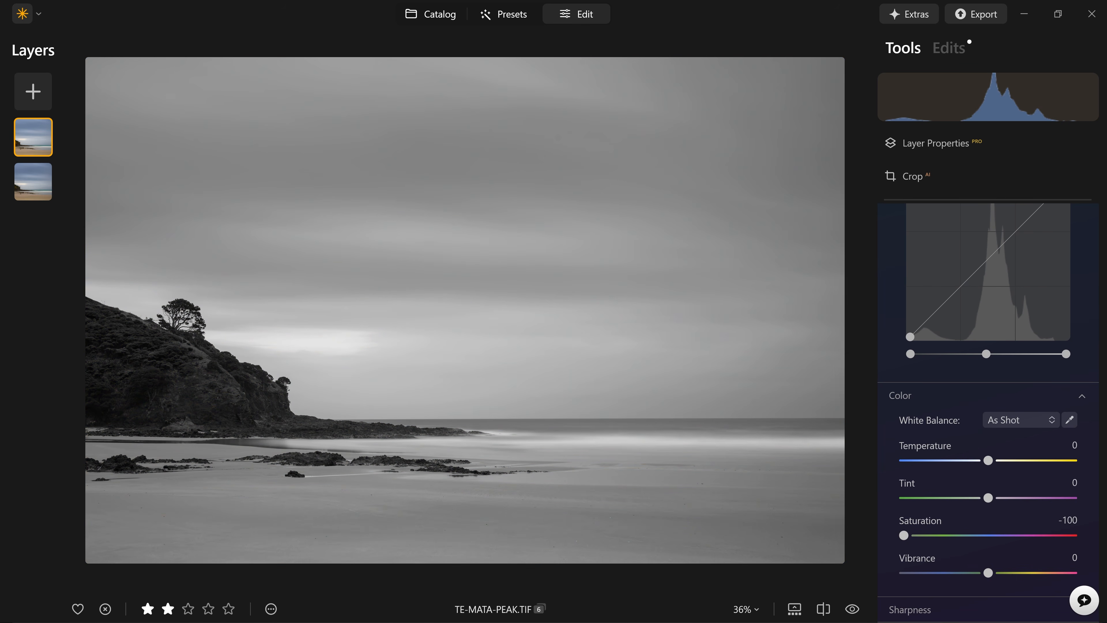
Step: Hide the desaturated duplicate layer and show the collapsed list of edits on the original layer
right_click(35, 136)
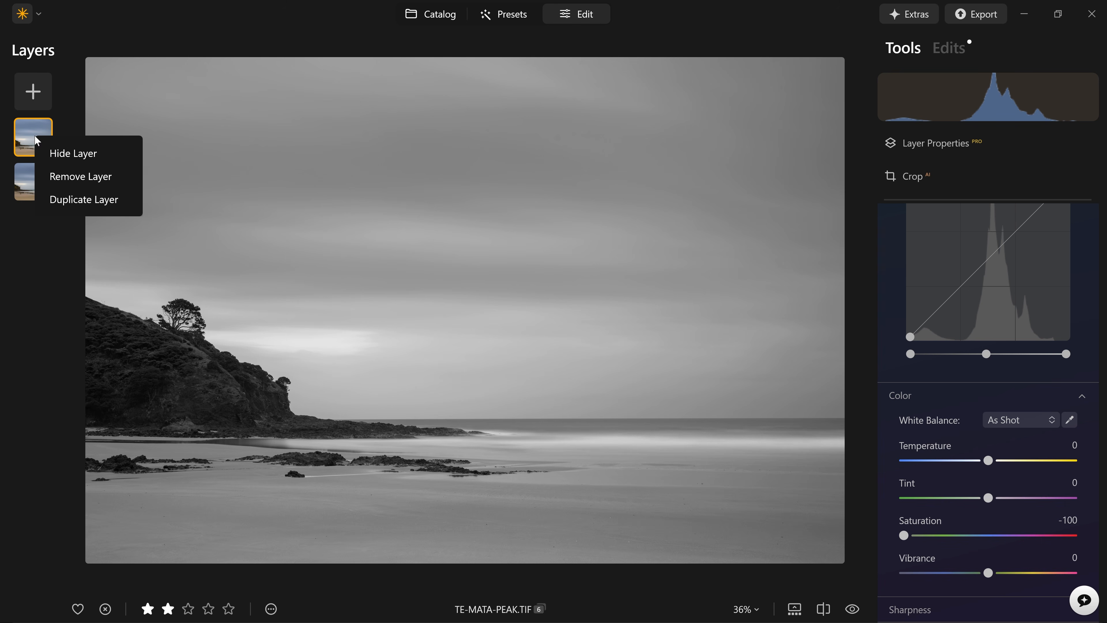
click(61, 153)
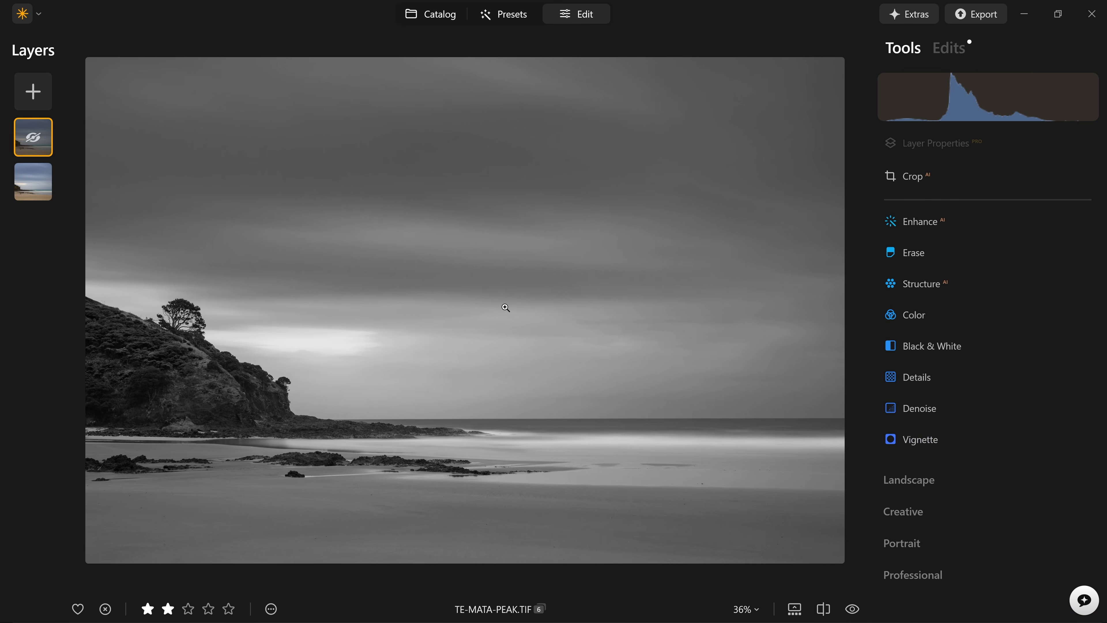
click(950, 48)
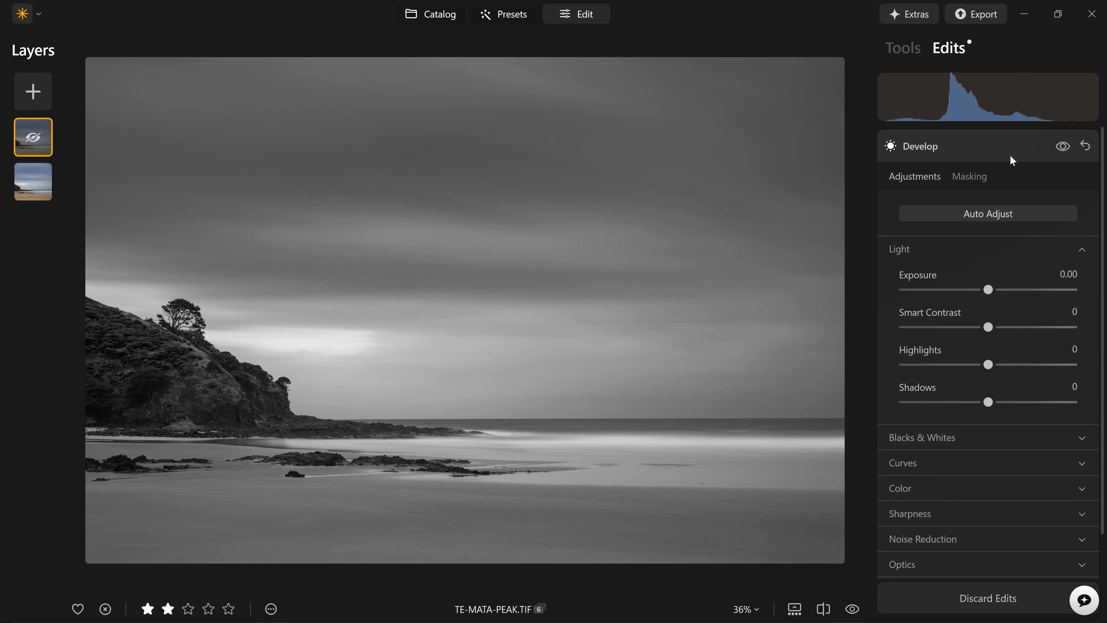
click(999, 154)
click(40, 166)
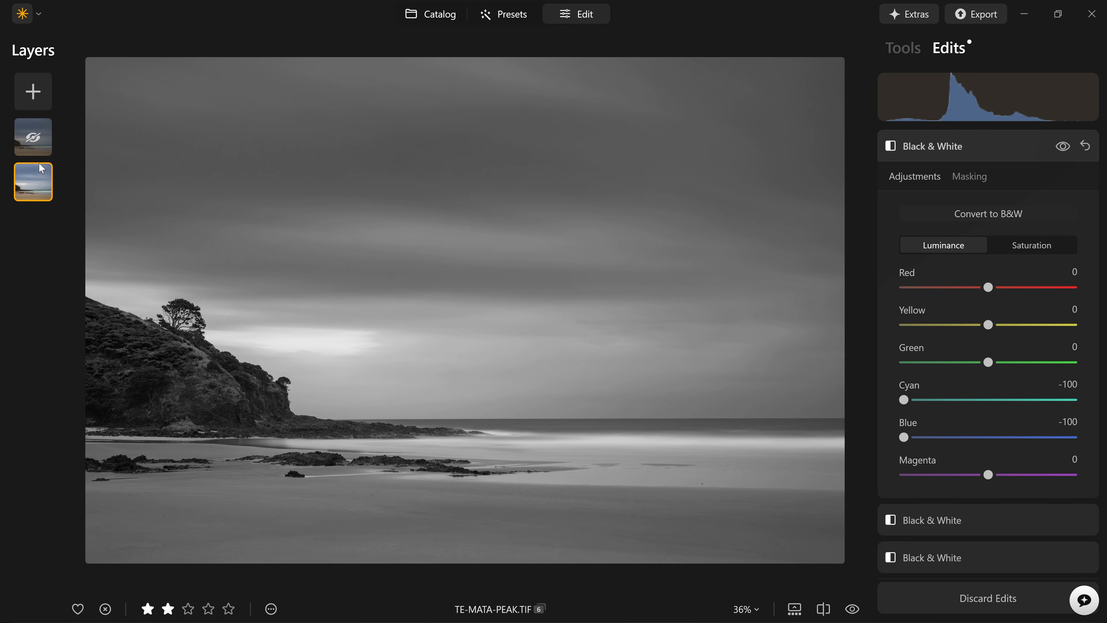
click(1021, 144)
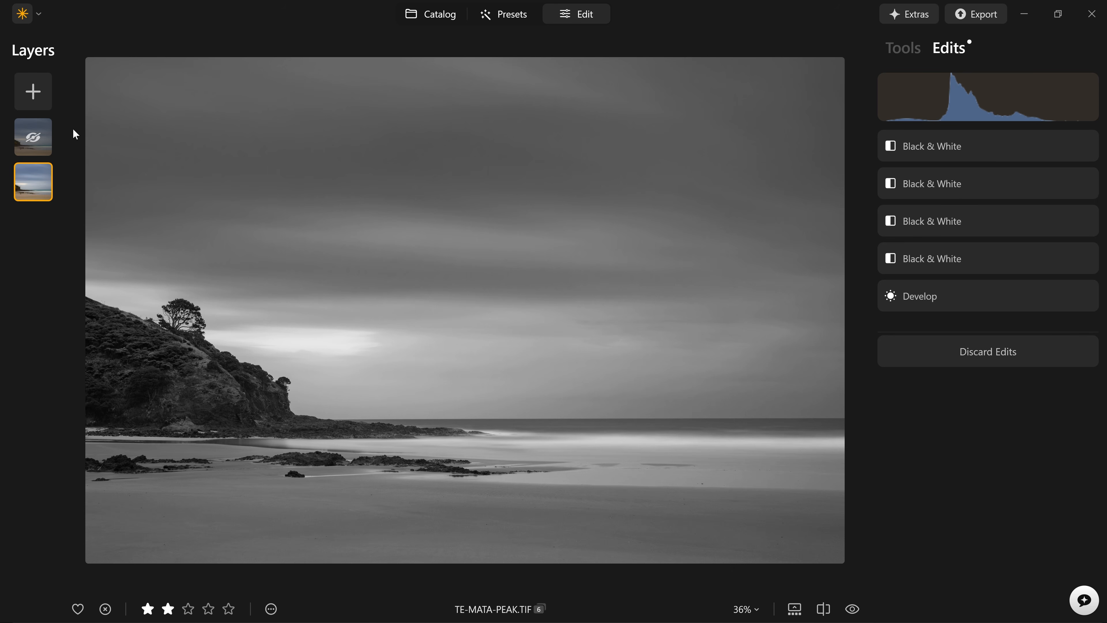
Step: Show the hidden desaturated layer and hide it again to compare the two black and white conversions
click(41, 129)
right_click(42, 130)
click(57, 140)
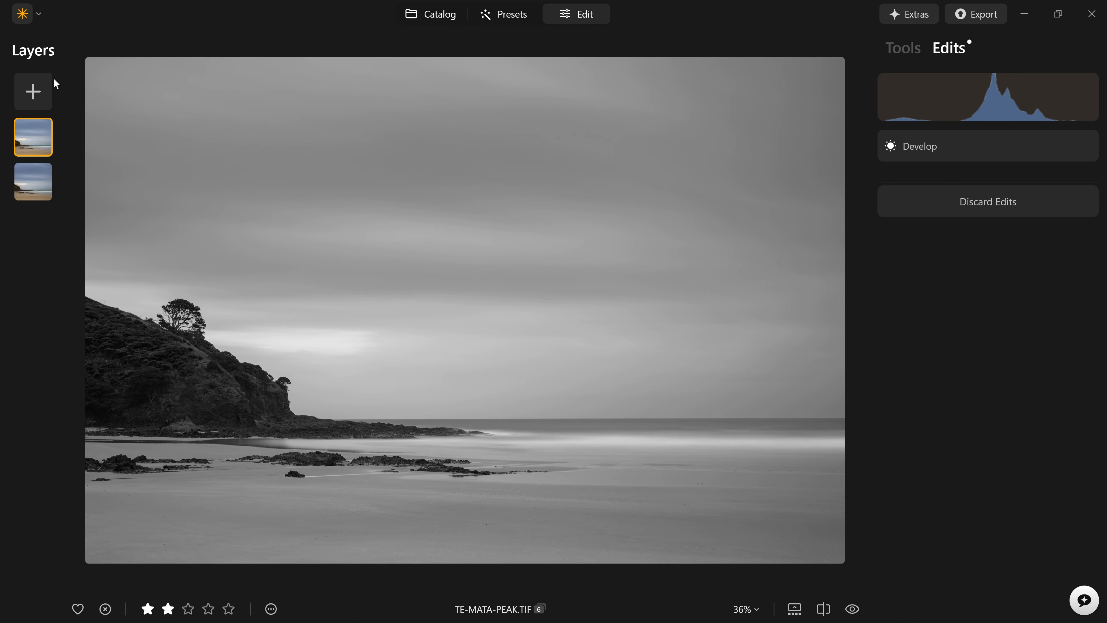
right_click(47, 134)
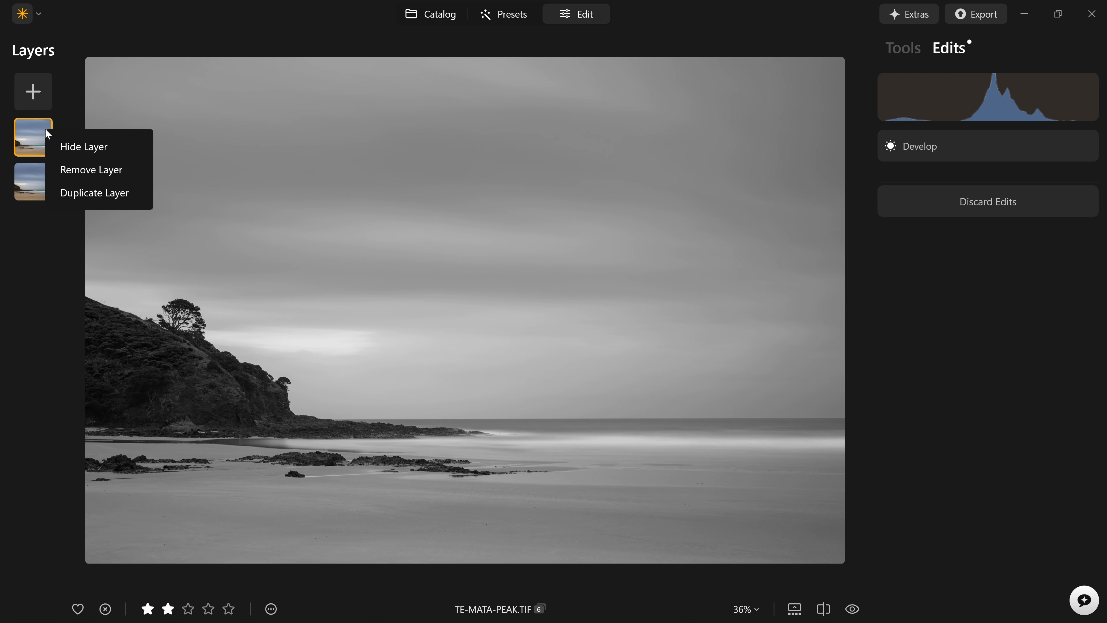
click(78, 152)
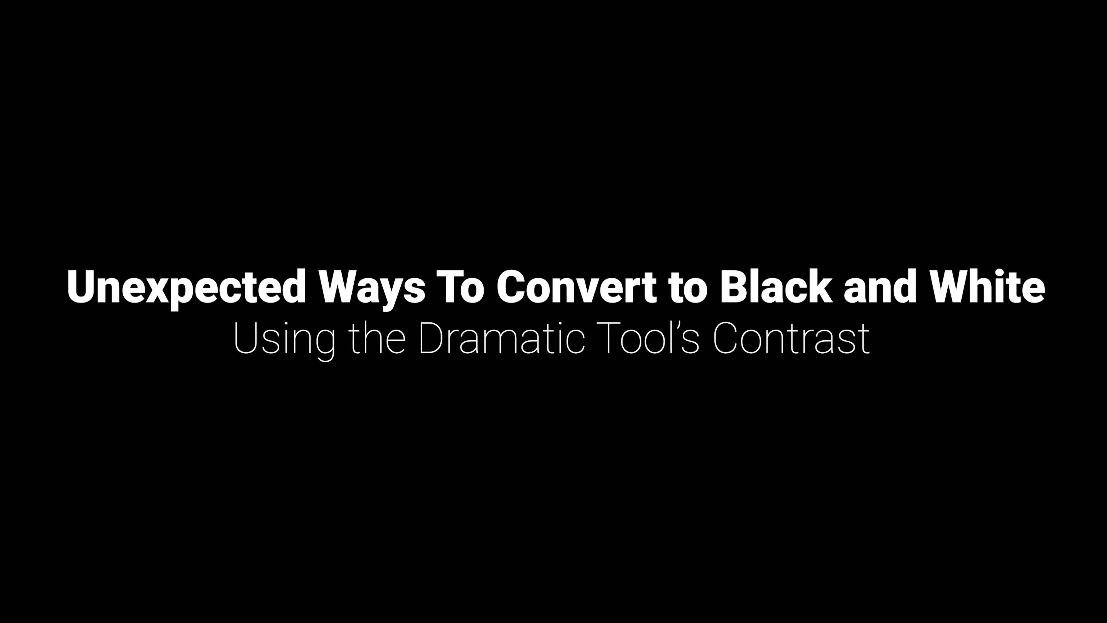
Step: Delete the Develop edit from the new topmost duplicate layer
click(1006, 144)
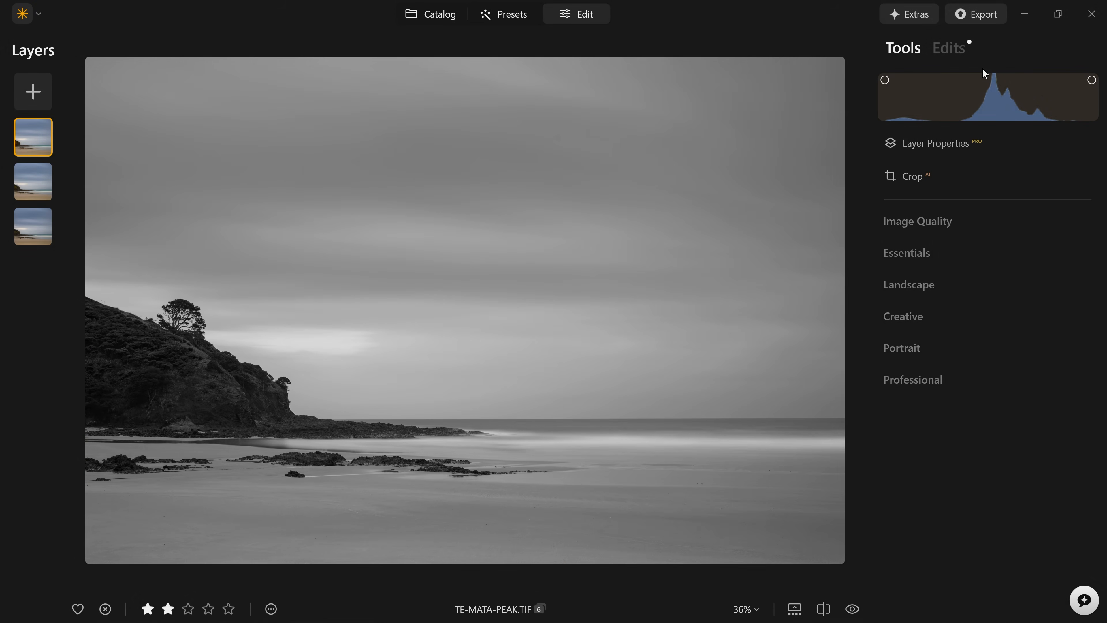
click(956, 49)
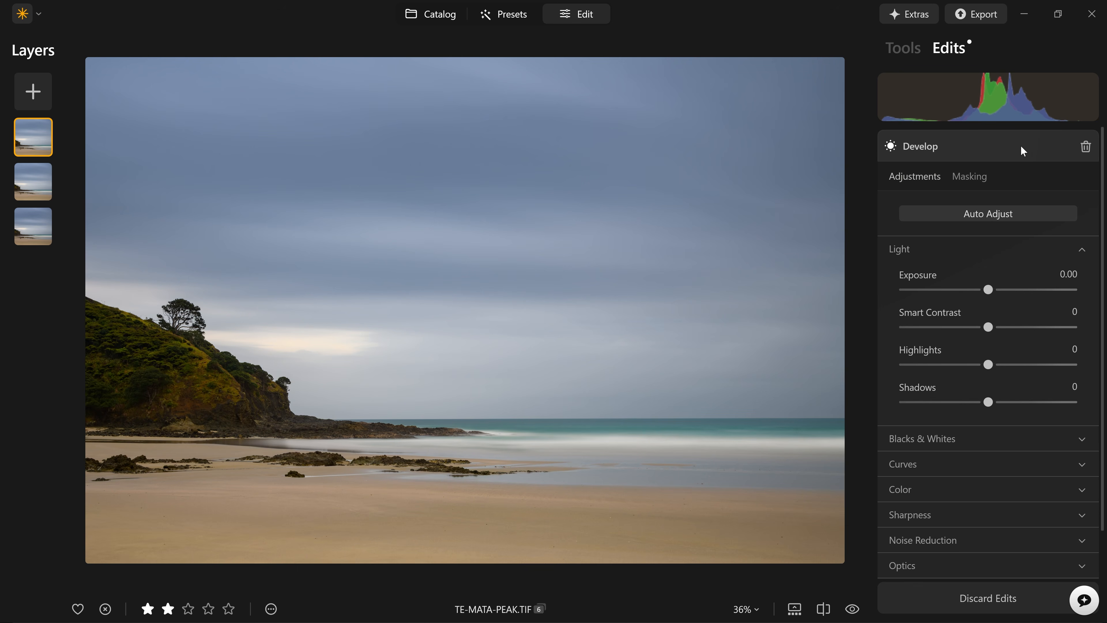
click(1085, 148)
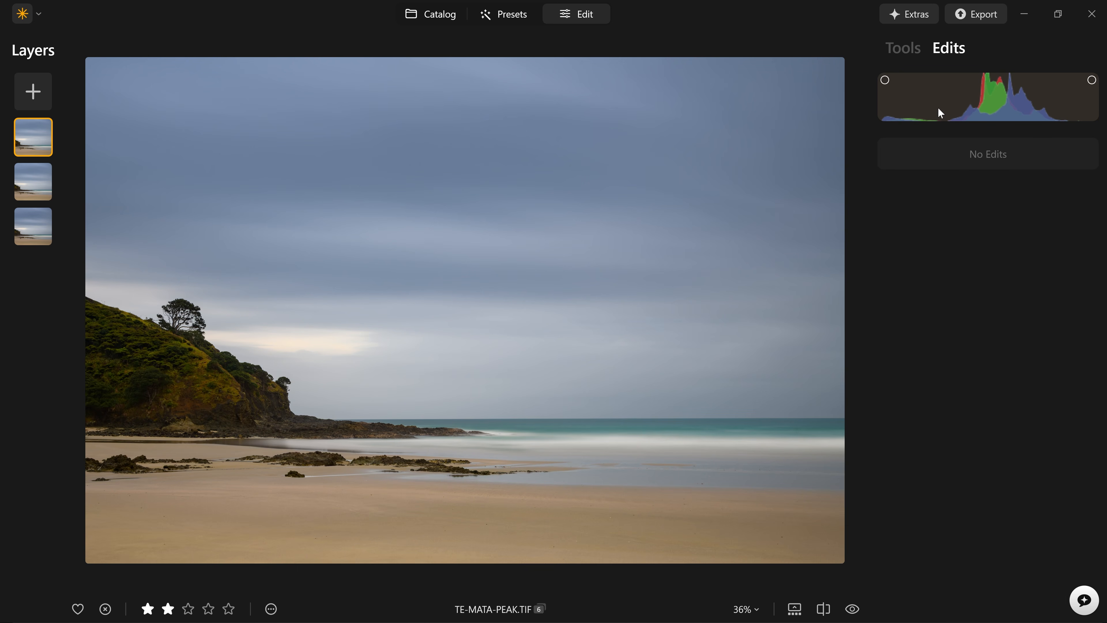
Step: Apply the Dramatic tool to the top layer at an Amount of 100 and compare the photo with and without it
click(906, 48)
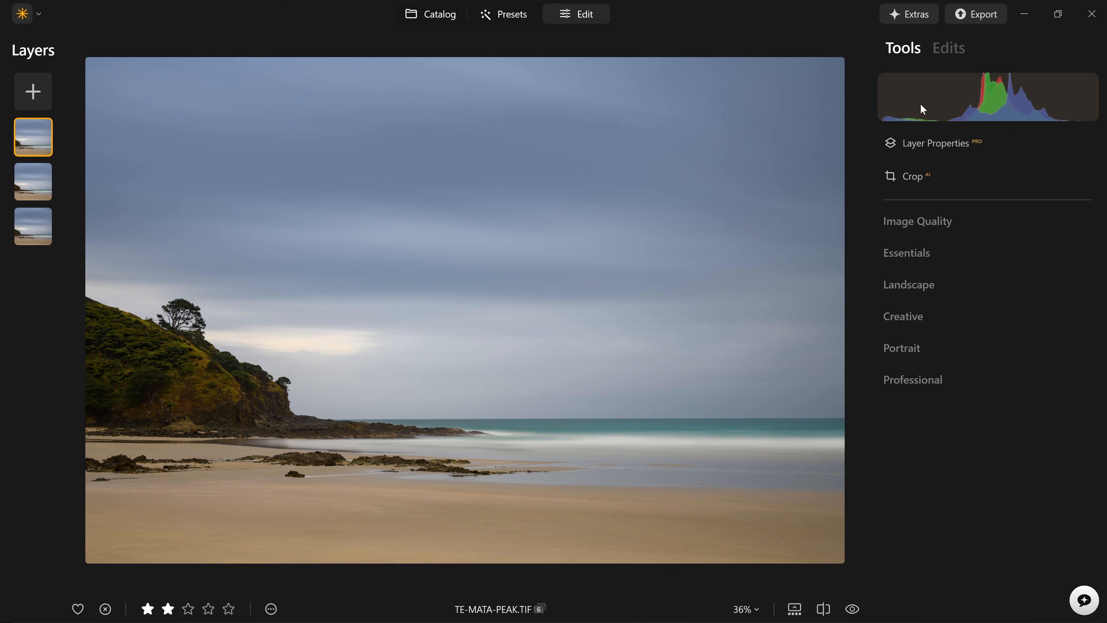
click(939, 312)
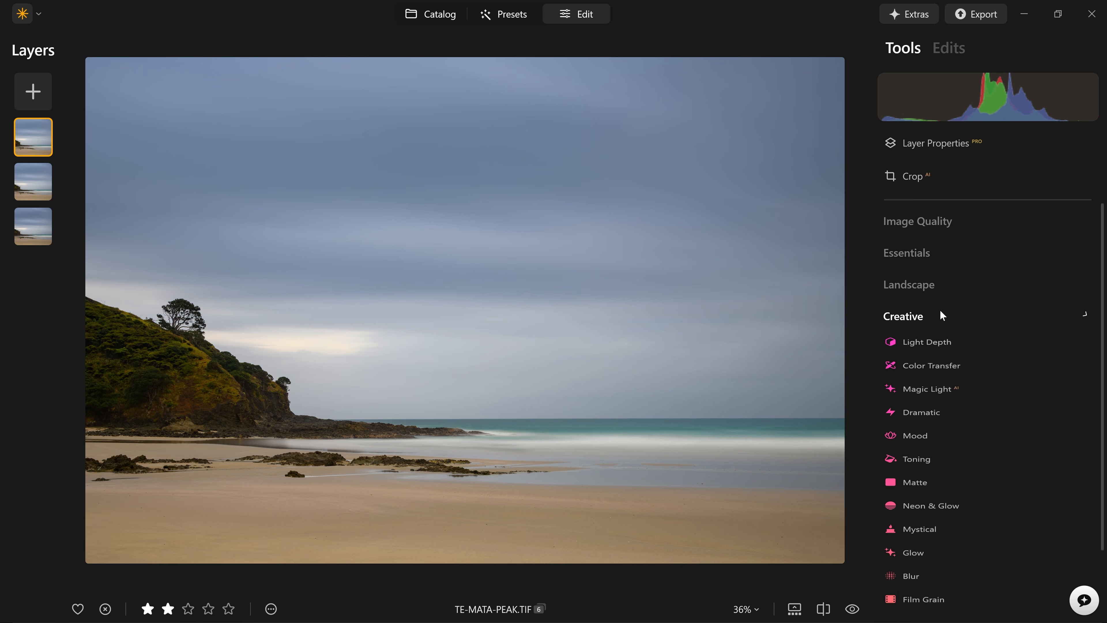
scroll(946, 308, down, 3)
scroll(939, 302, up, 2)
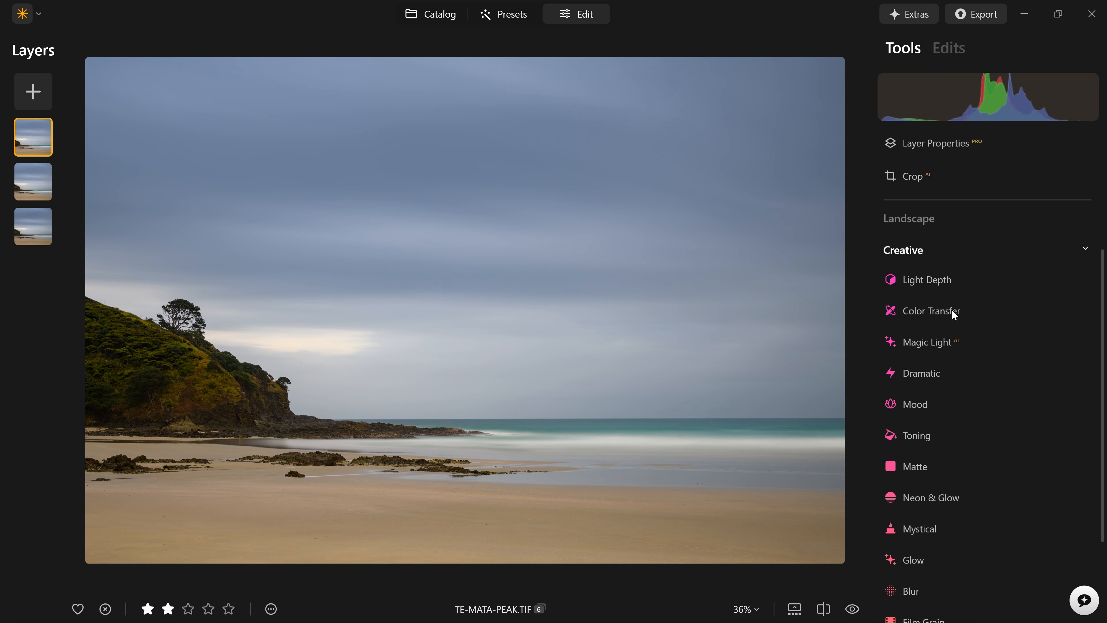
scroll(949, 375, down, 2)
click(928, 286)
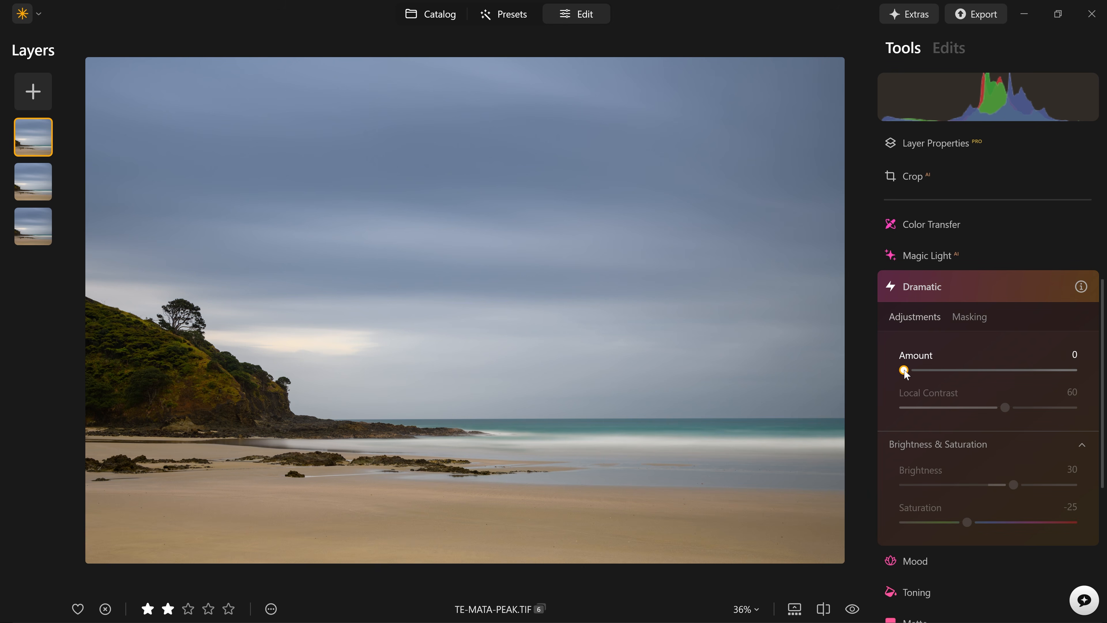
drag(903, 370, 1096, 368)
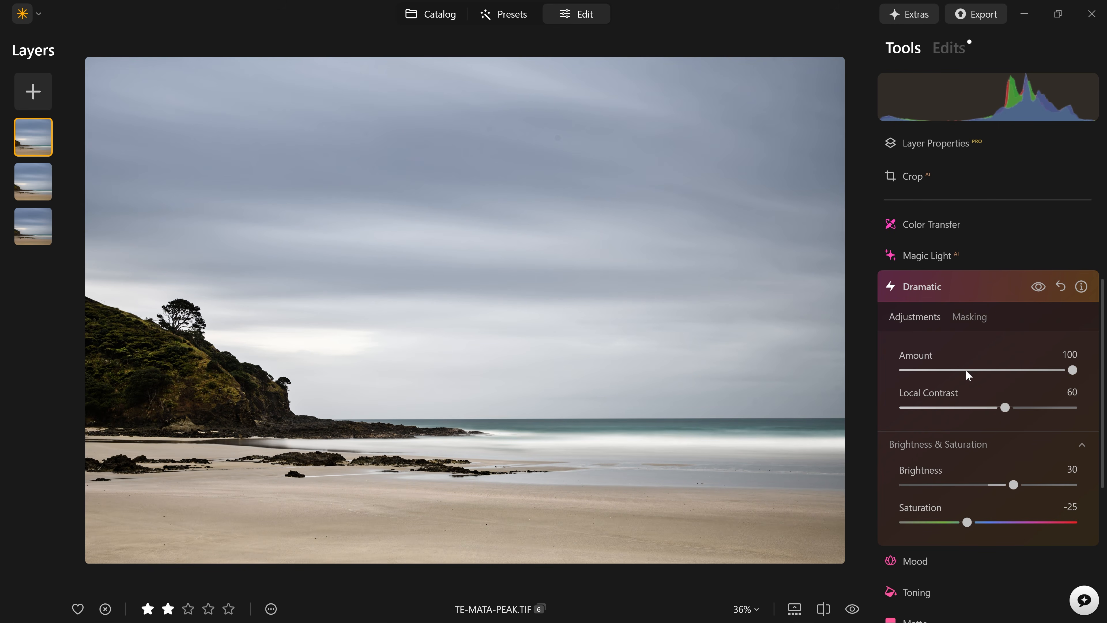
click(1039, 287)
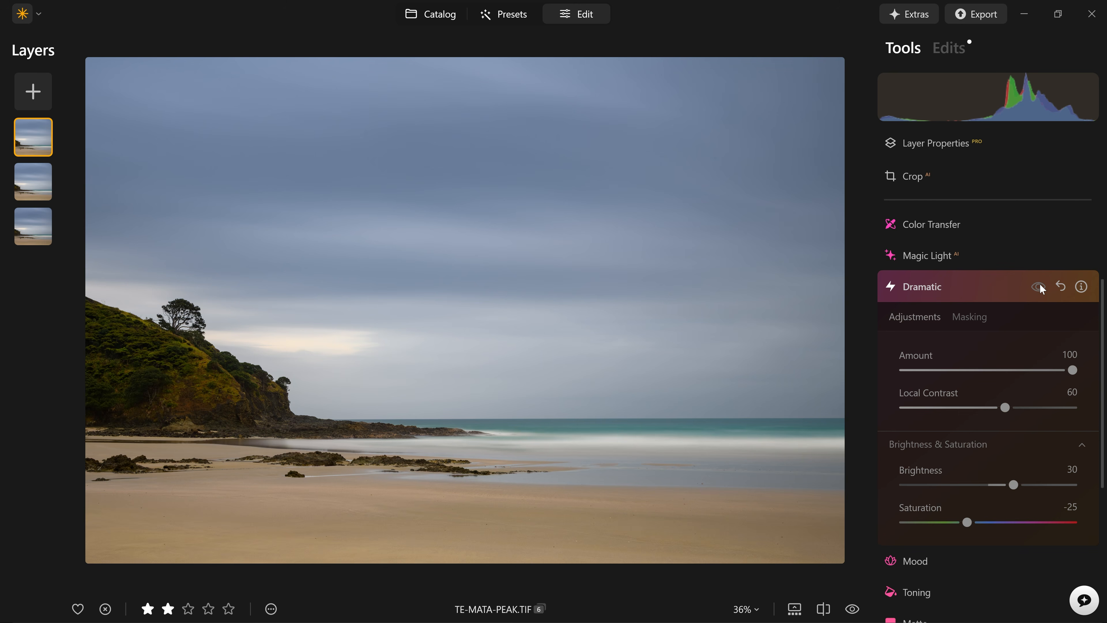
click(1039, 288)
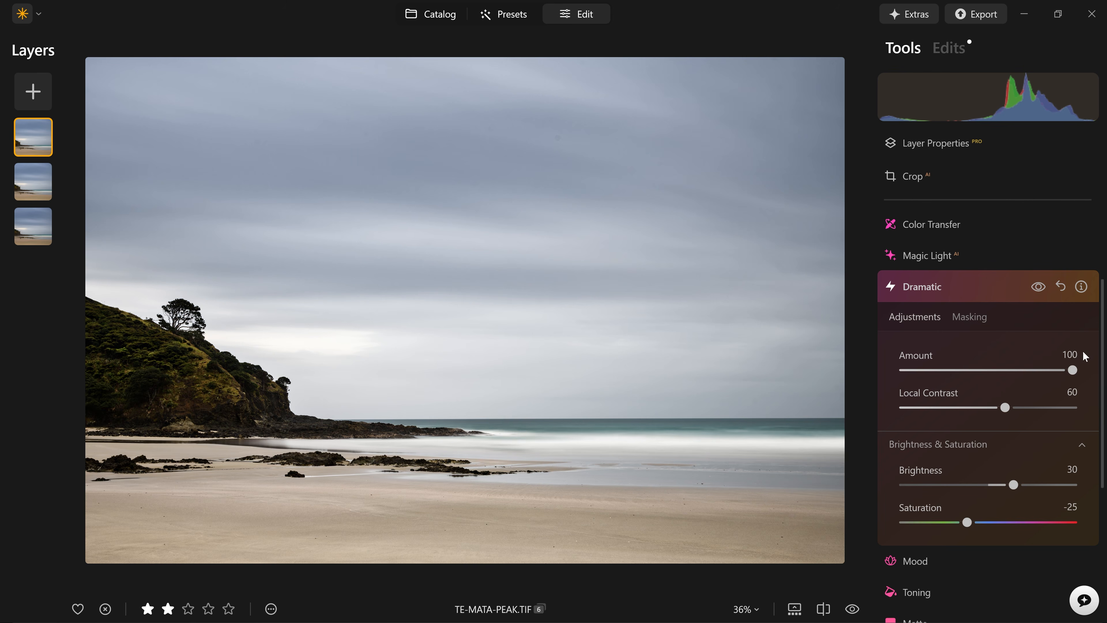
mouse_move(1073, 370)
mouse_down()
mouse_move(900, 371)
mouse_move(1072, 370)
mouse_up()
Step: Set the Dramatic Saturation to -100, try Local Contrast at 0 and 100, and settle on 47
drag(967, 522, 873, 515)
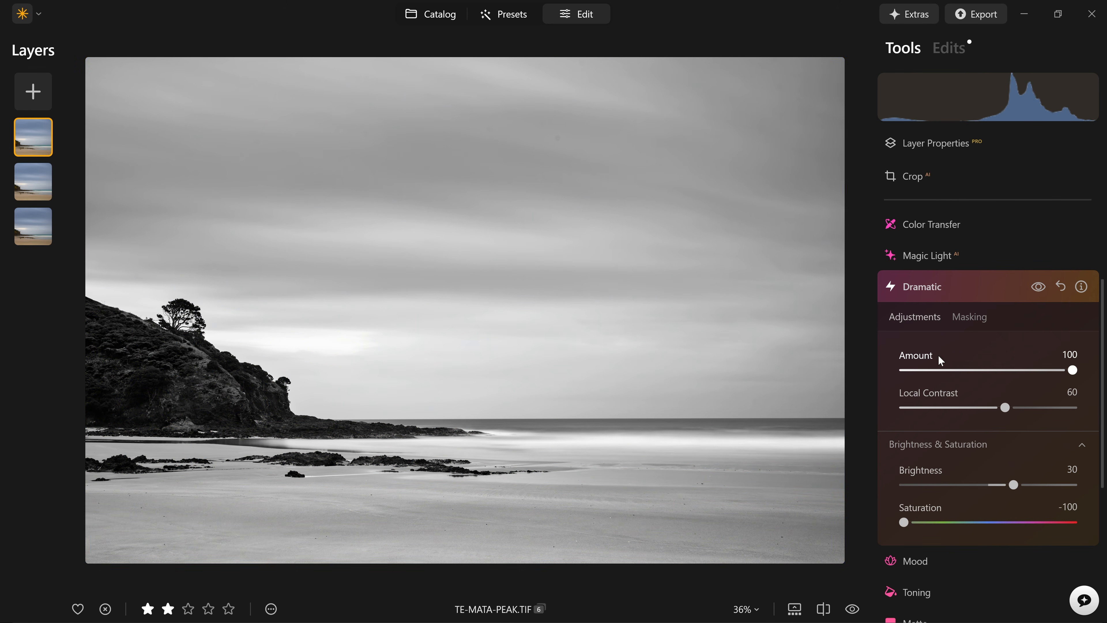
drag(1005, 407, 903, 408)
click(1037, 286)
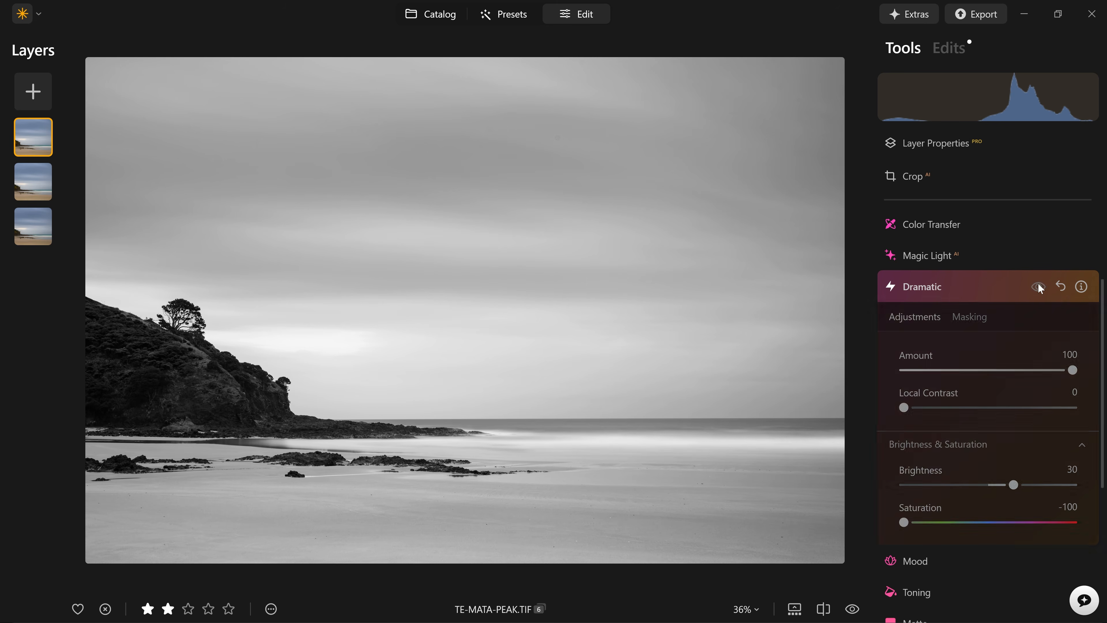
click(1037, 286)
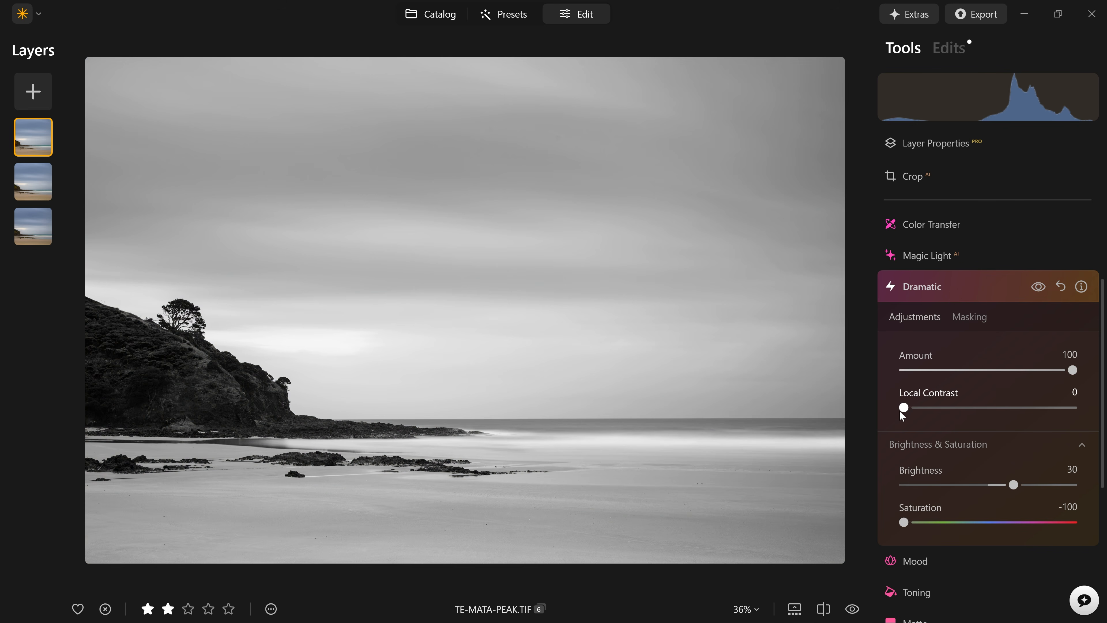
drag(900, 409, 1075, 408)
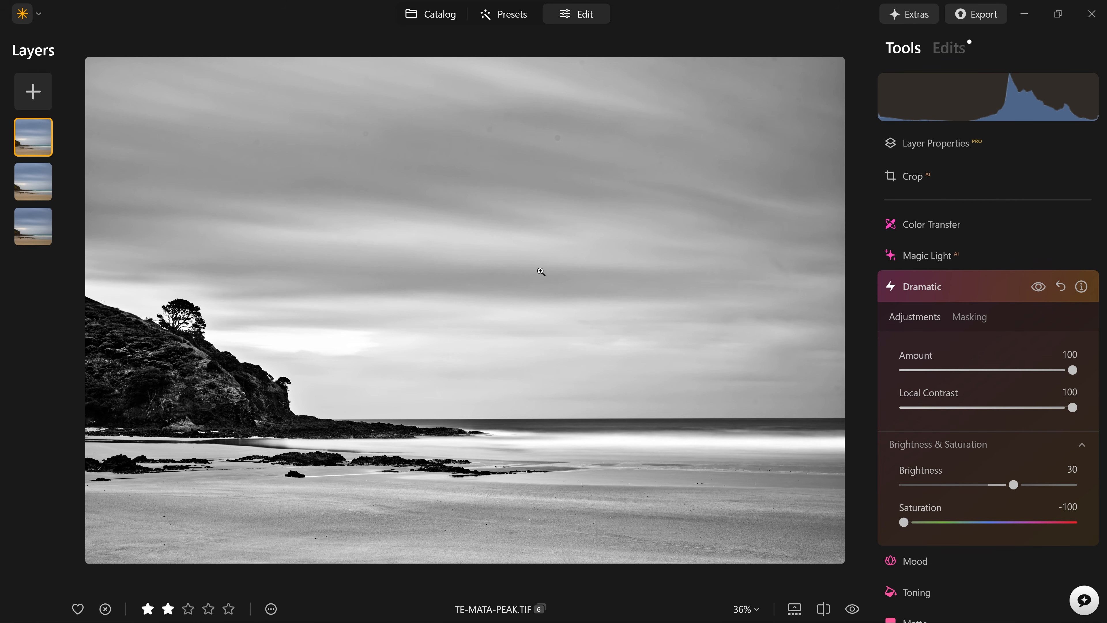
drag(1074, 409, 971, 406)
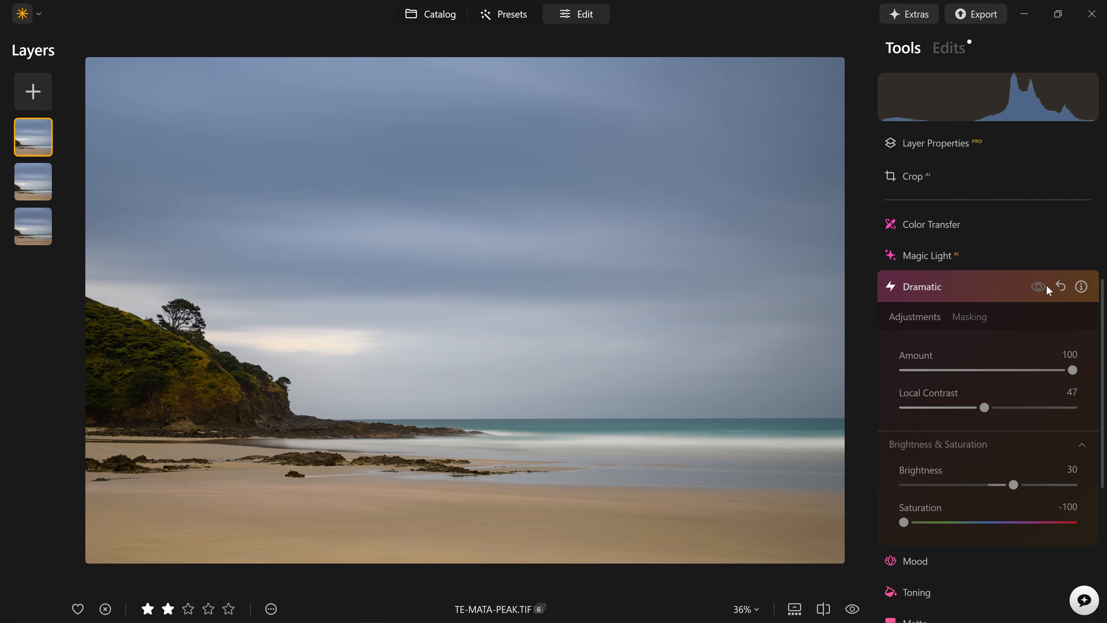
click(1046, 285)
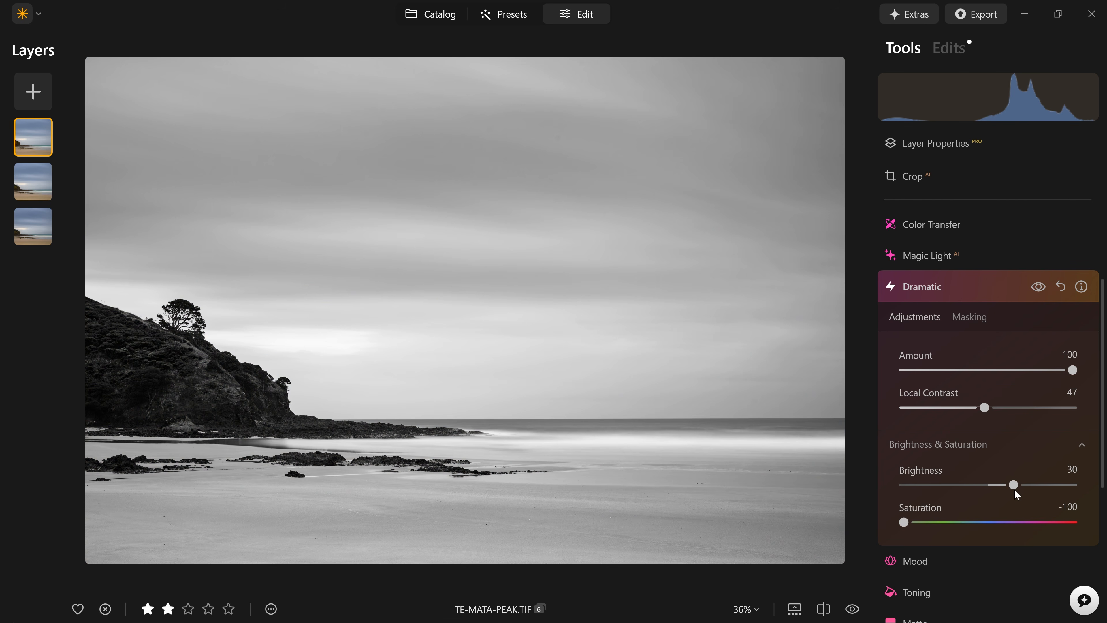
Step: Set the Dramatic Brightness to 0 and compare the result with the original color photo in the split before/after view
drag(1013, 485, 991, 485)
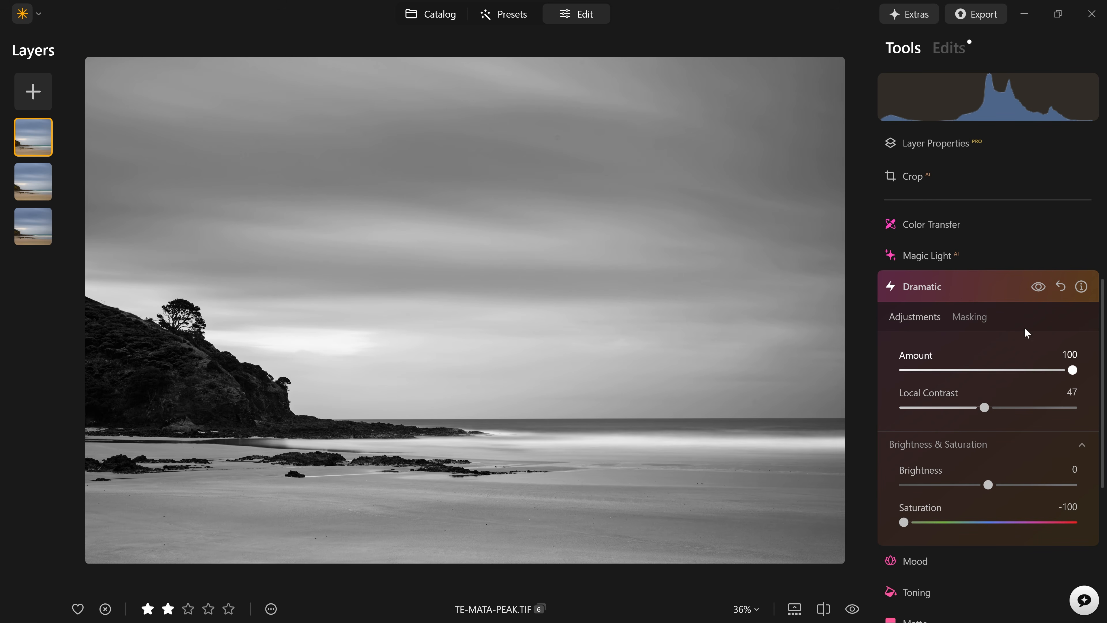
click(1037, 286)
click(1040, 289)
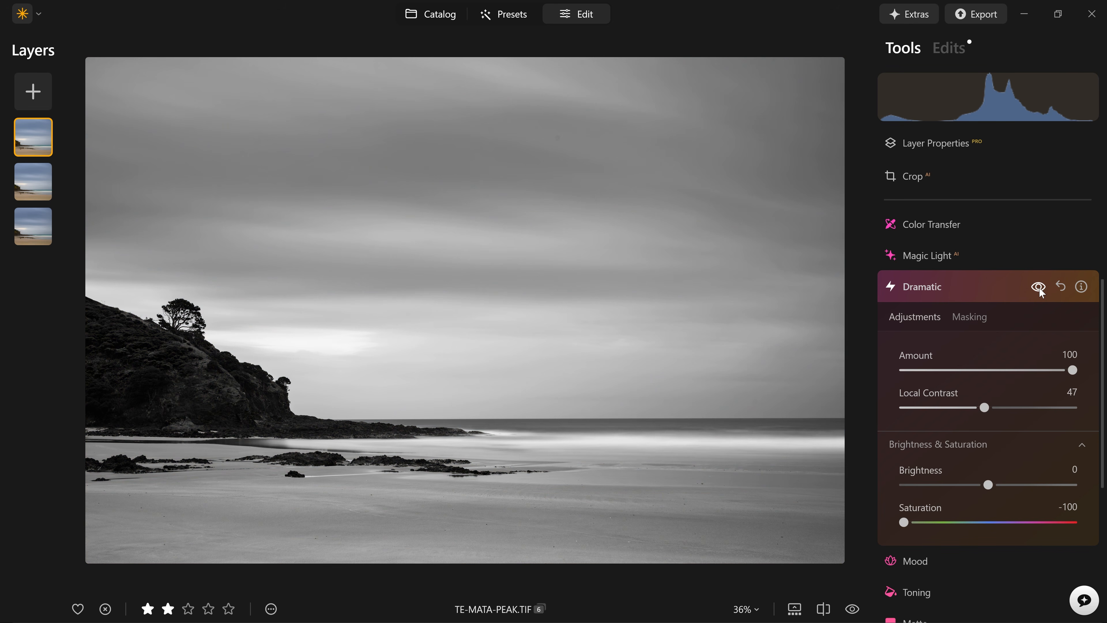
click(1040, 290)
click(1040, 289)
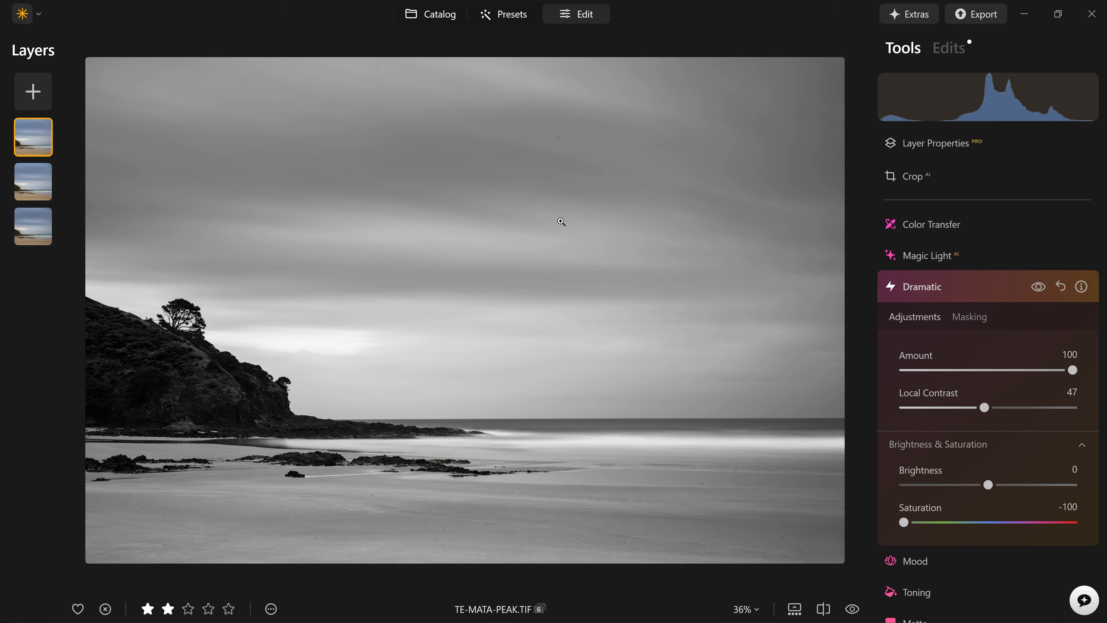
key(semicolon)
drag(465, 270, 471, 302)
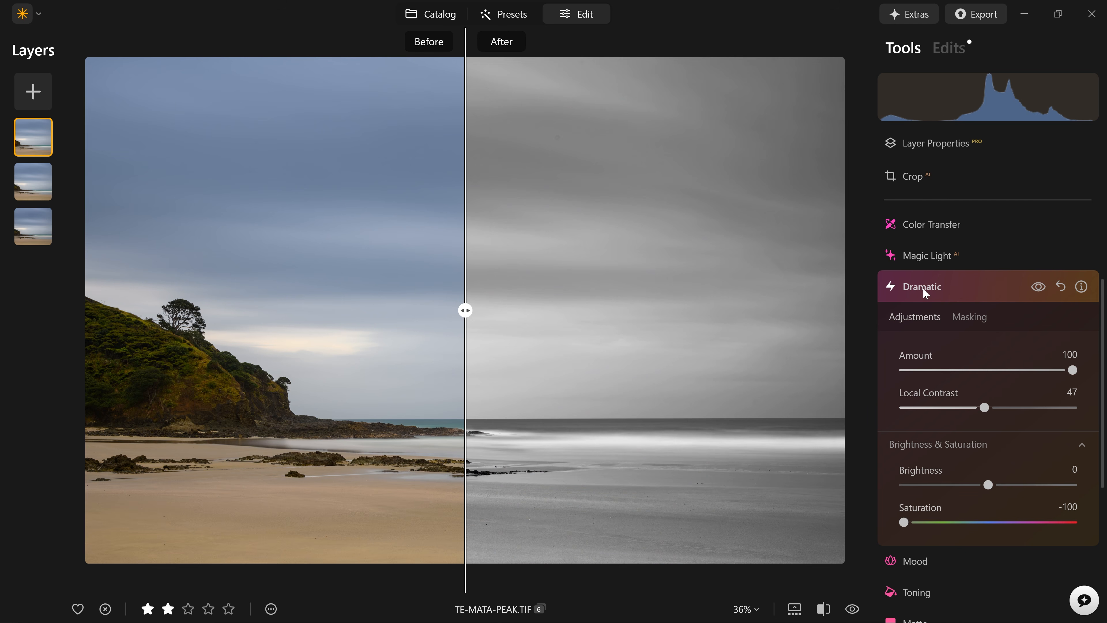
Step: Duplicate the top layer and delete the Dramatic edit from the copy
click(42, 143)
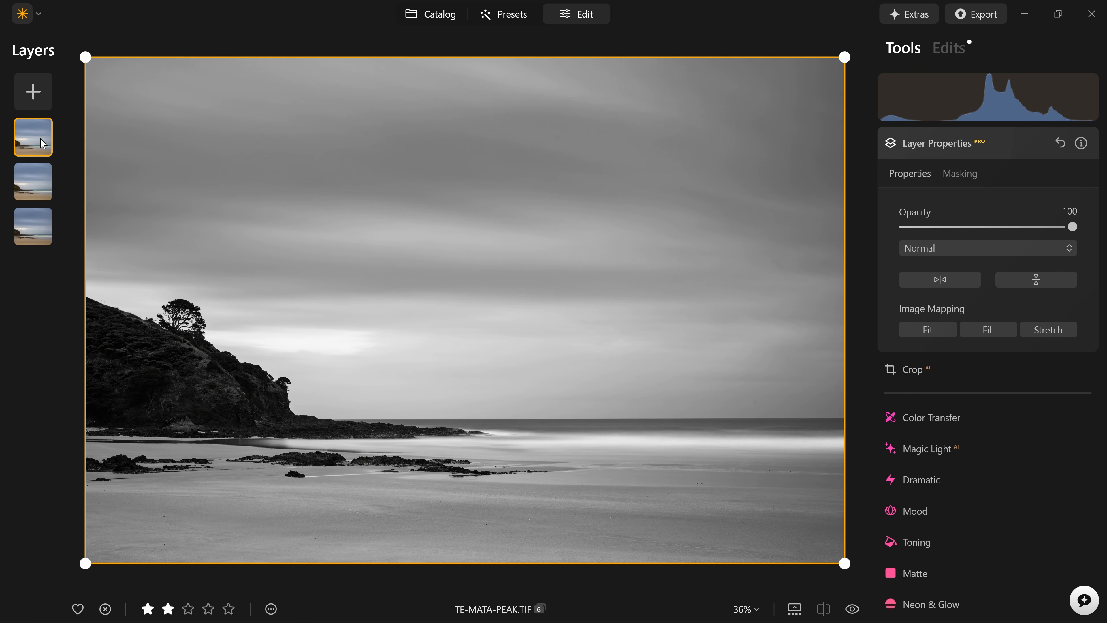
right_click(40, 138)
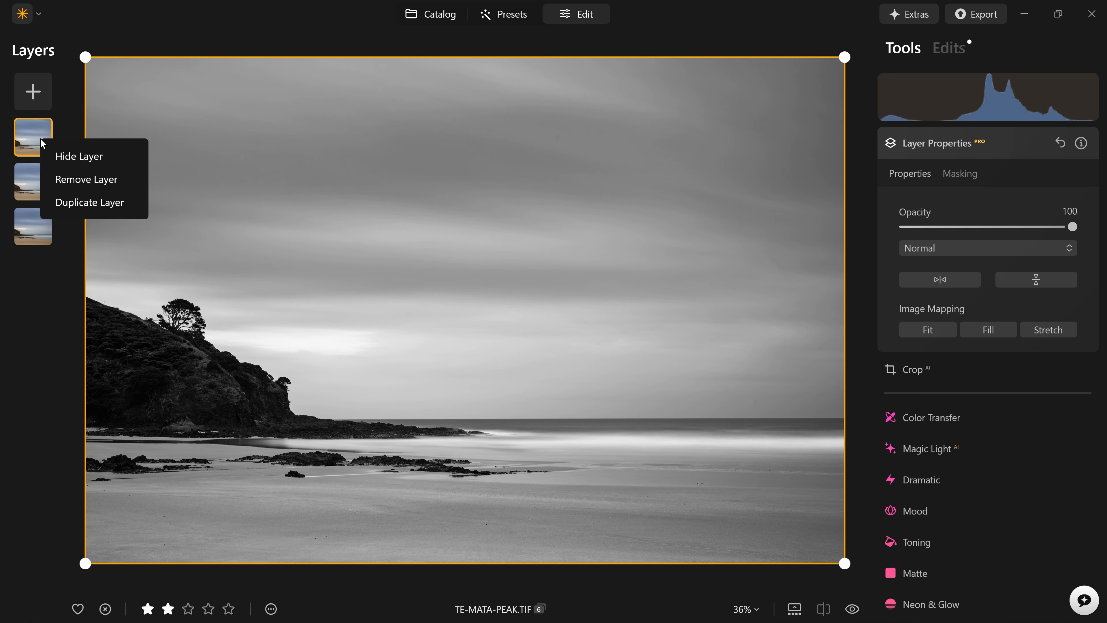
click(89, 204)
click(1085, 147)
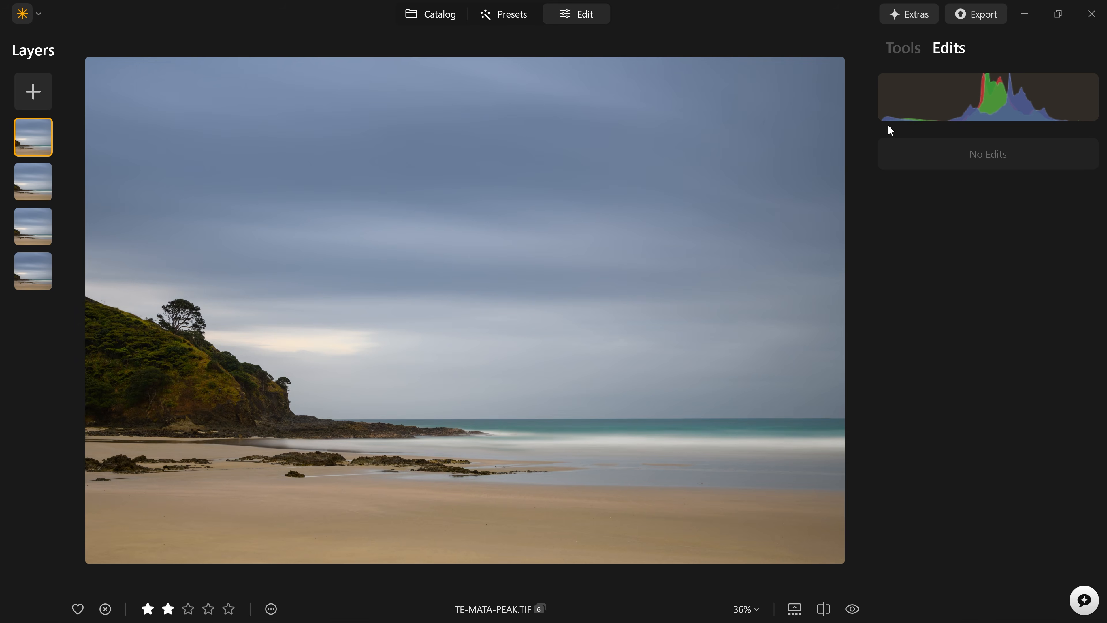
Step: Add a Mood adjustment to the new top layer using the Creative LUT Wooden
click(914, 59)
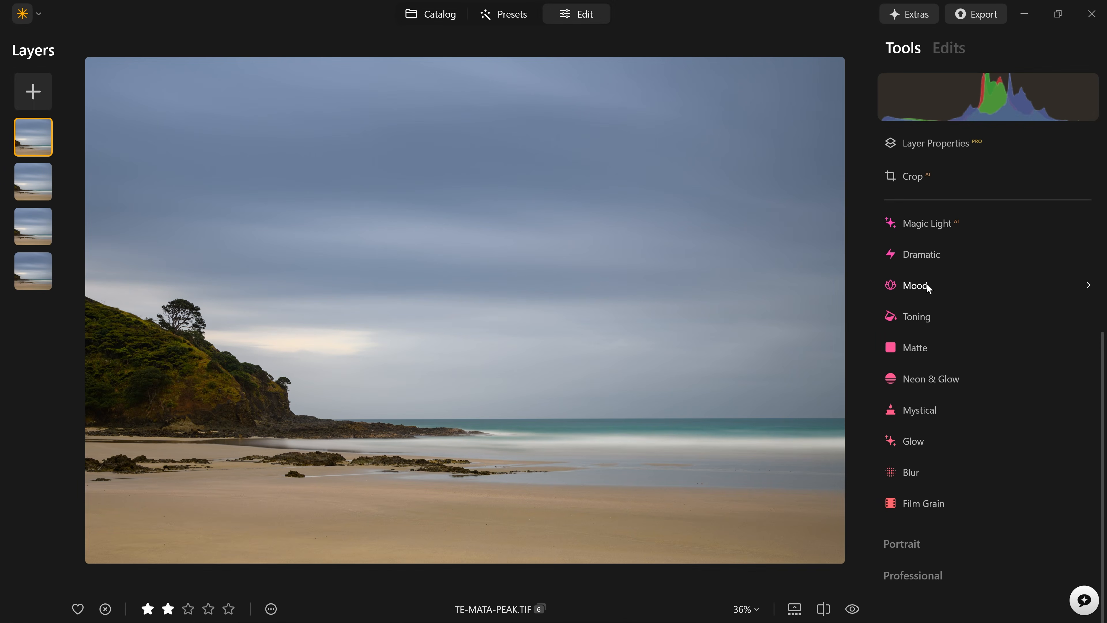
click(925, 285)
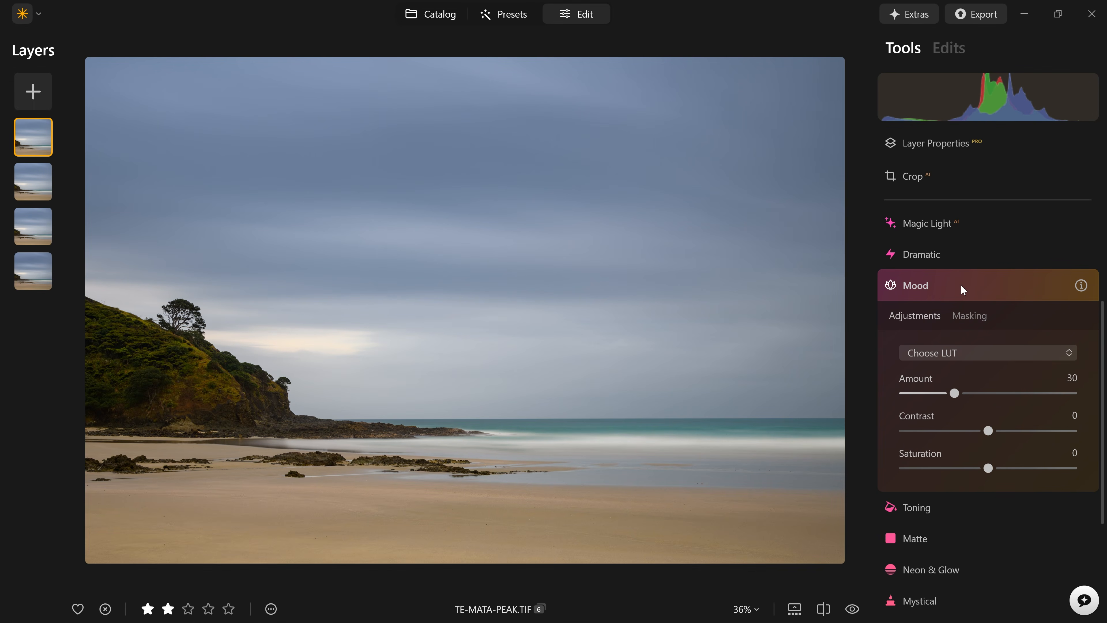
click(955, 354)
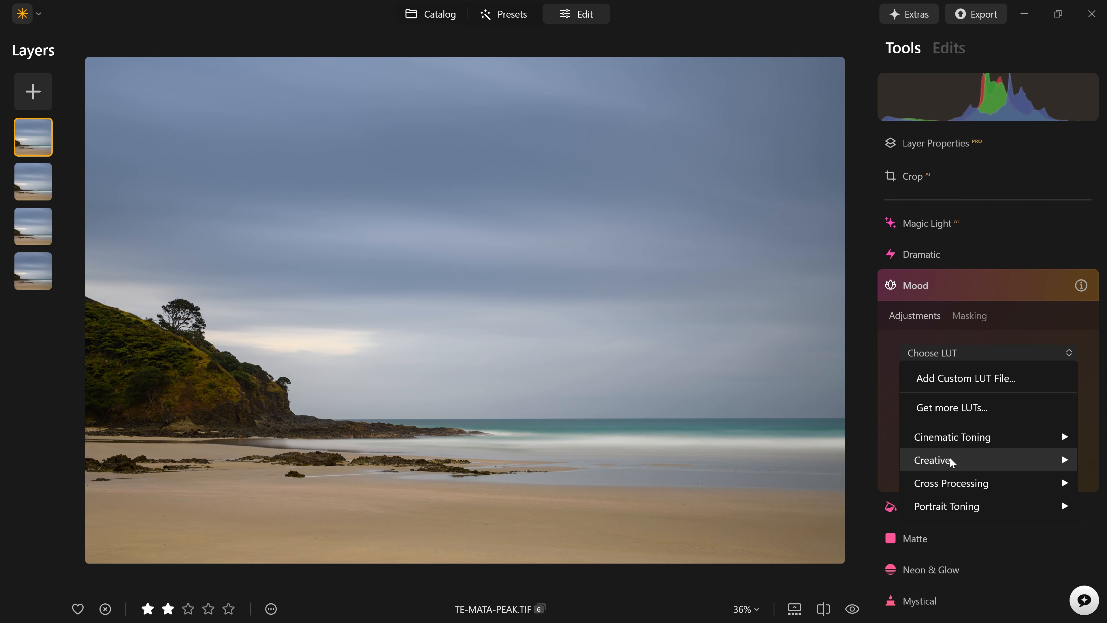
mouse_move(953, 441)
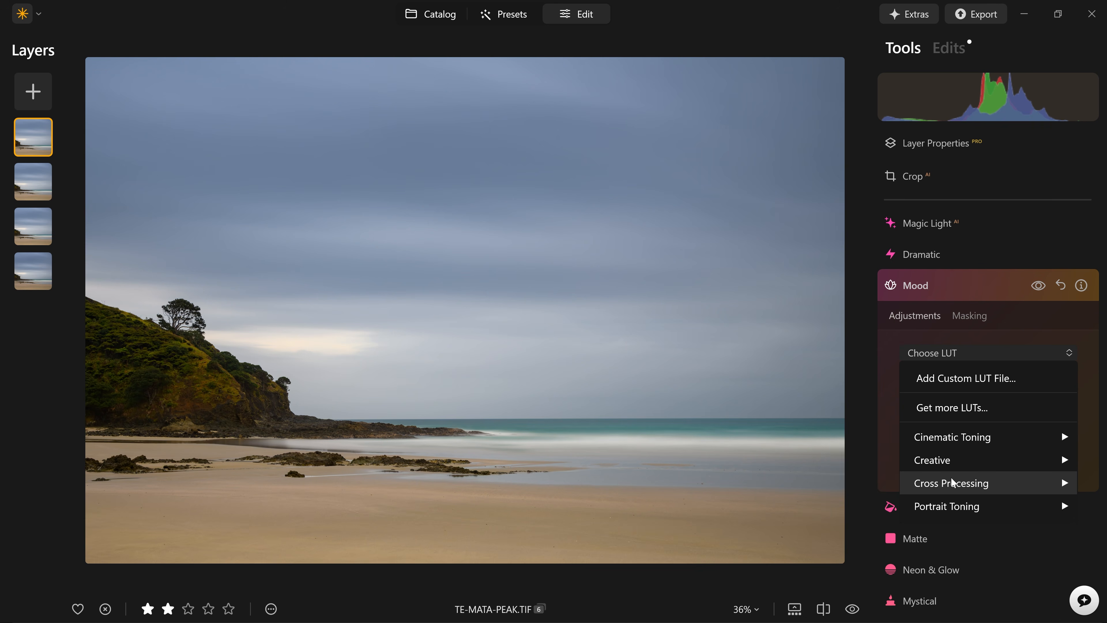
mouse_move(951, 478)
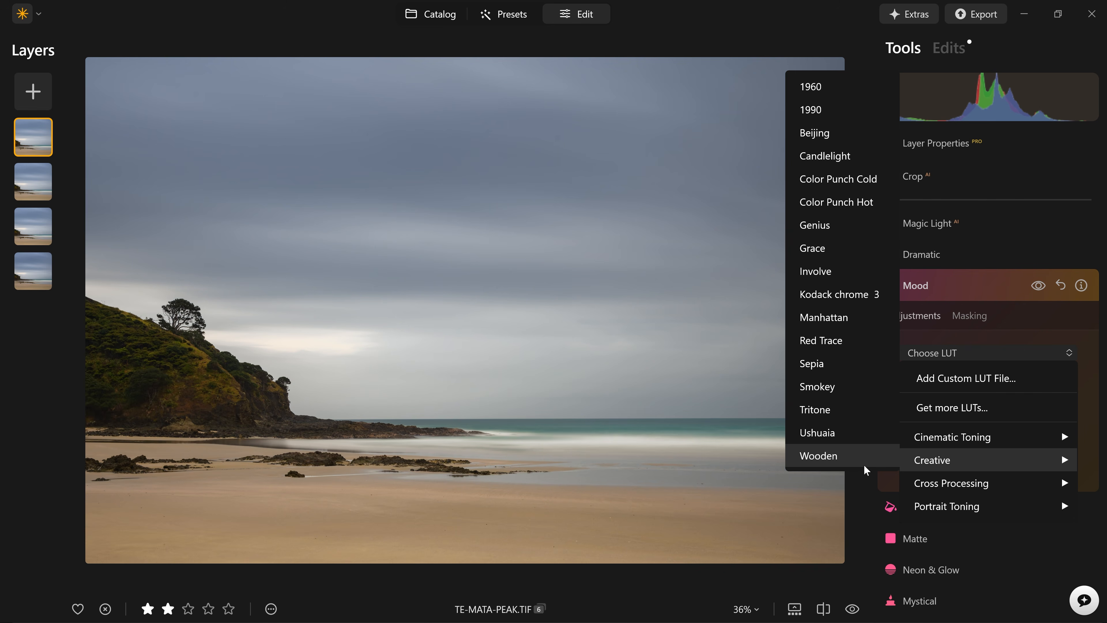
click(863, 465)
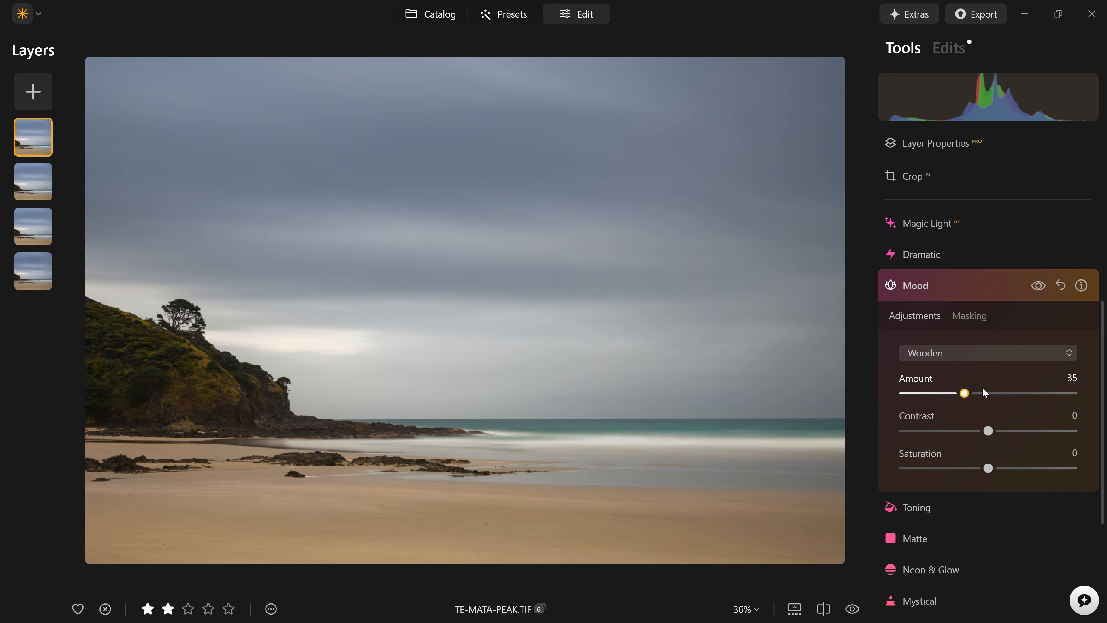
Step: Set the Mood adjustment's Amount to 100, Contrast to 44 and Saturation to -100
drag(982, 388, 1078, 388)
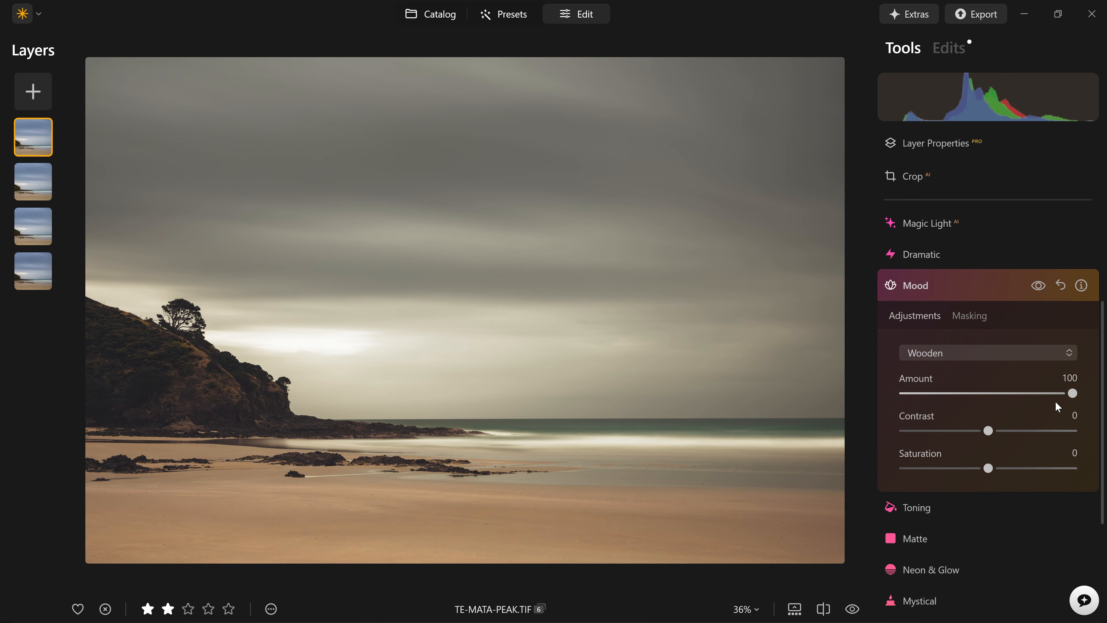
drag(988, 430, 1025, 430)
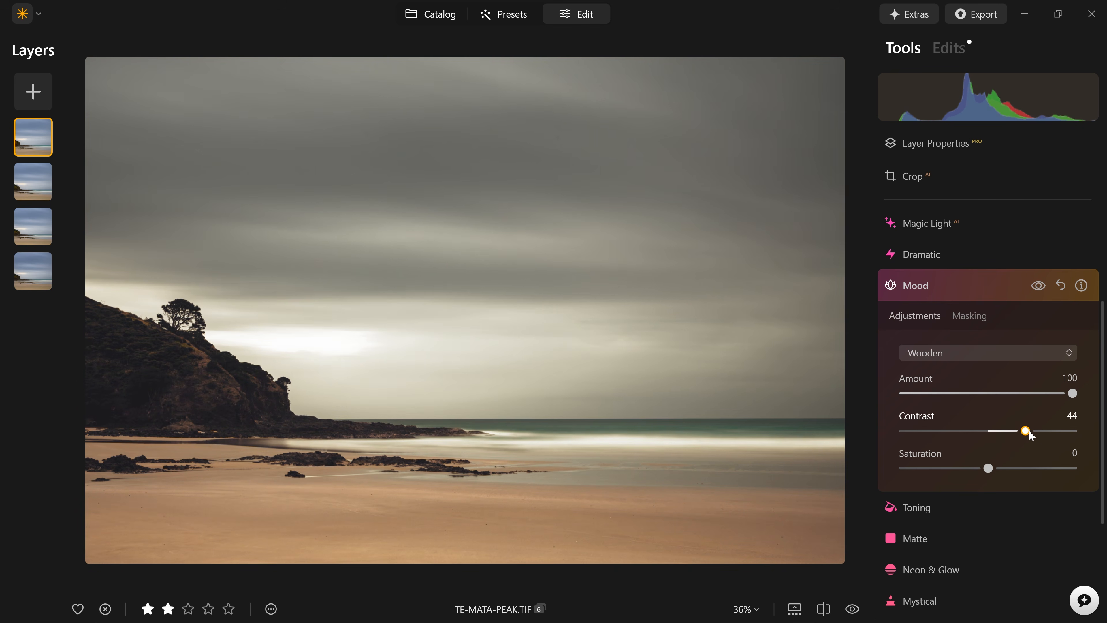
drag(987, 469, 876, 461)
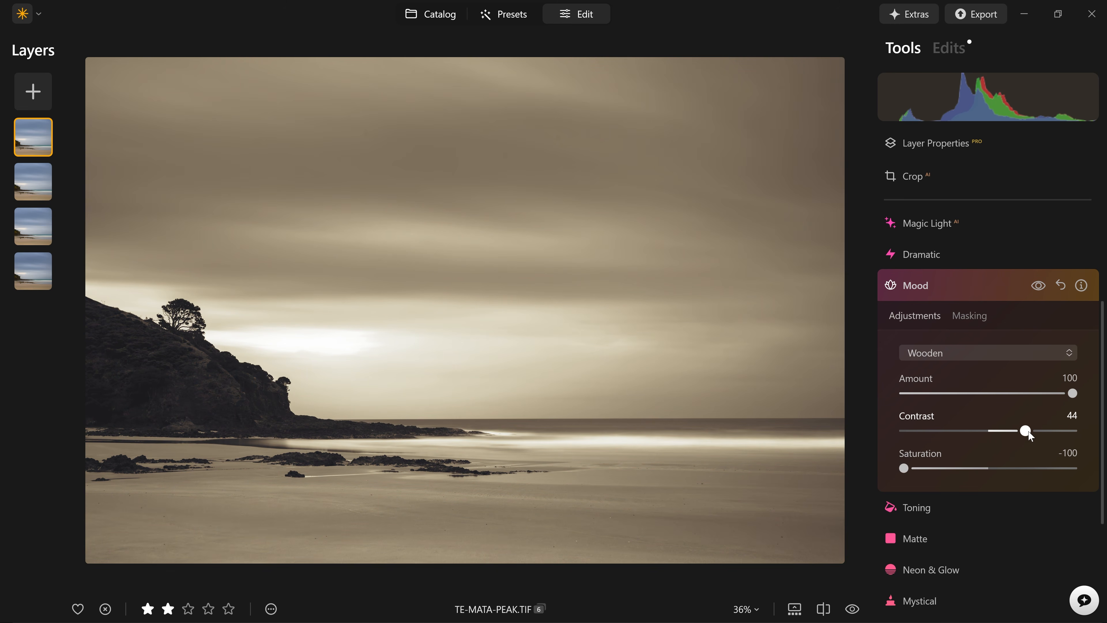
Step: Set the Mood adjustment's Contrast to 66 and toggle its visibility off and on to compare the image without it
drag(1028, 435, 1054, 431)
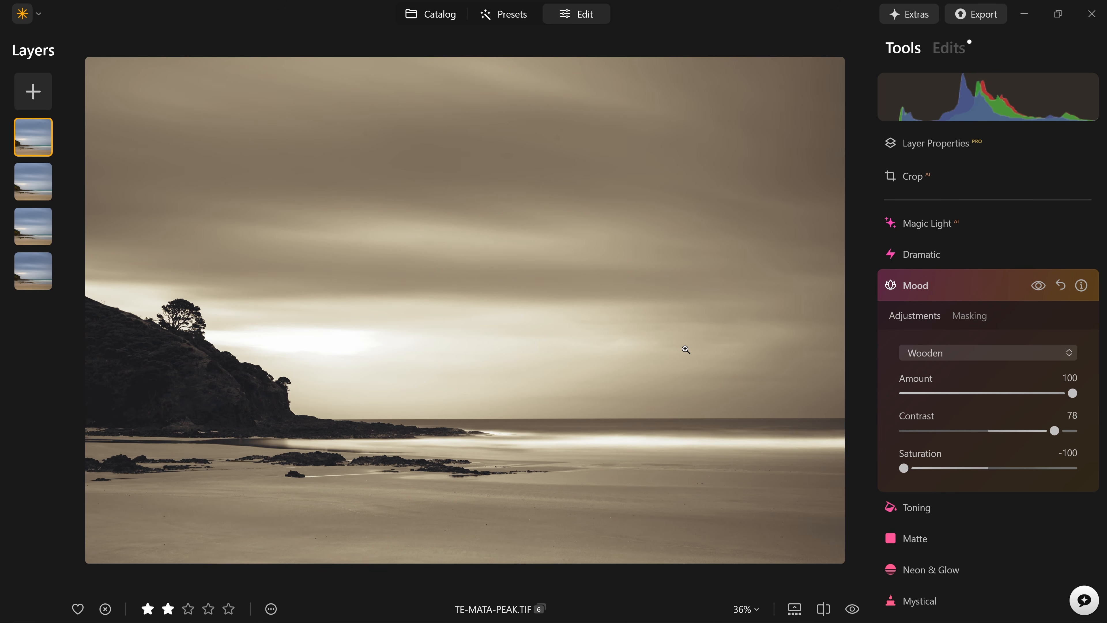
mouse_move(1063, 431)
mouse_down()
mouse_move(942, 433)
mouse_move(1055, 433)
mouse_move(1045, 434)
mouse_up()
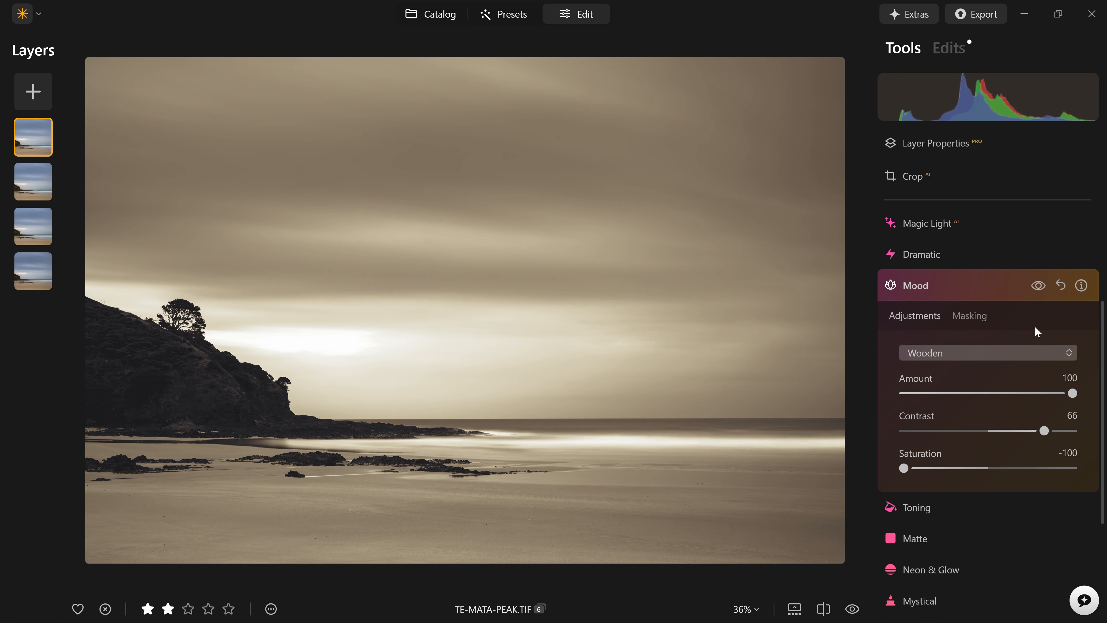
click(1039, 285)
click(1040, 285)
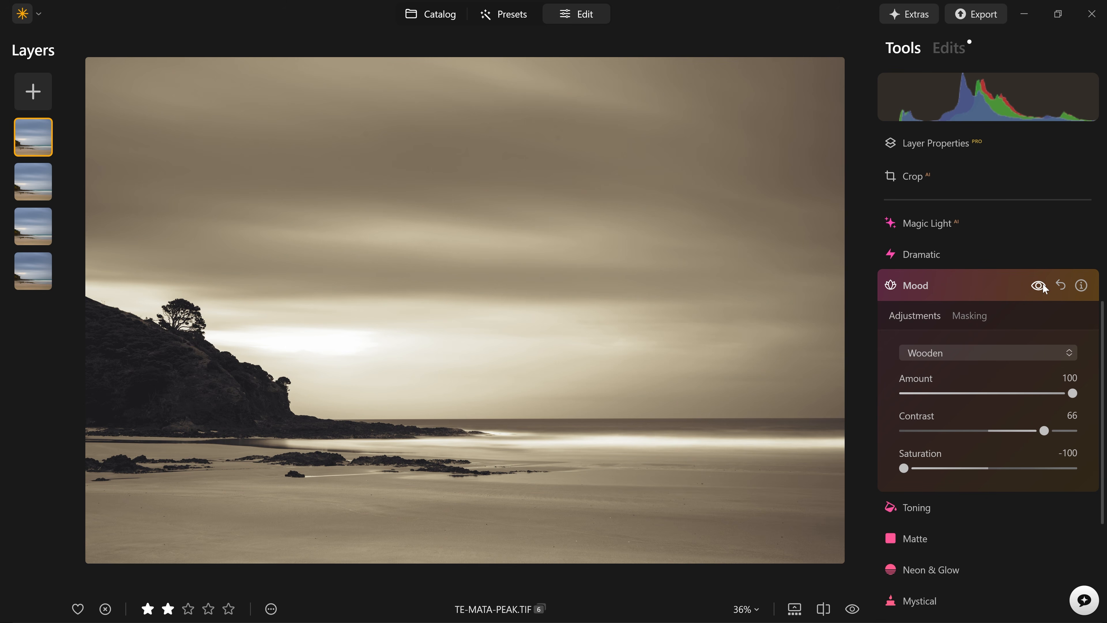
Step: Desaturate the sepia-toned top layer by setting the Saturation in the Develop color adjustments to -100
click(952, 297)
scroll(954, 298, up, 5)
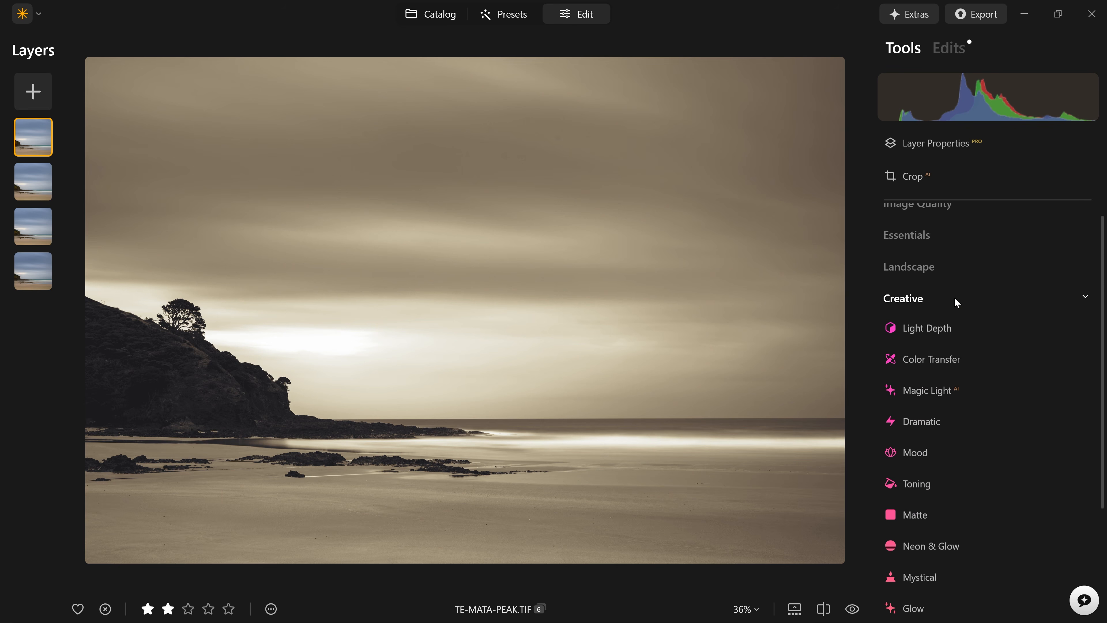
click(952, 258)
click(931, 247)
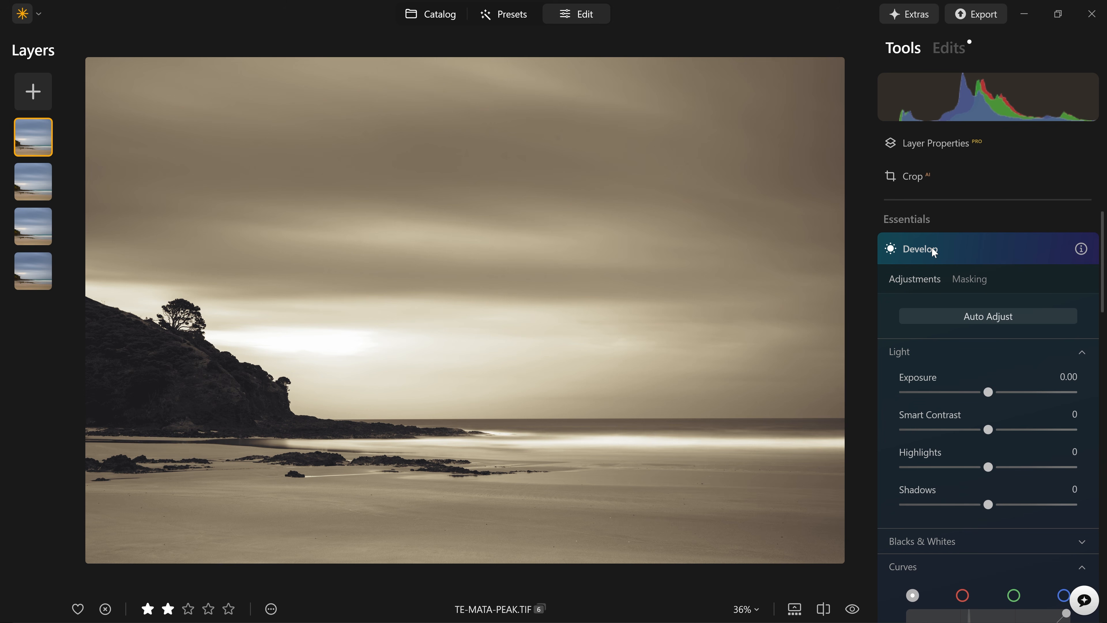
scroll(987, 527, down, 8)
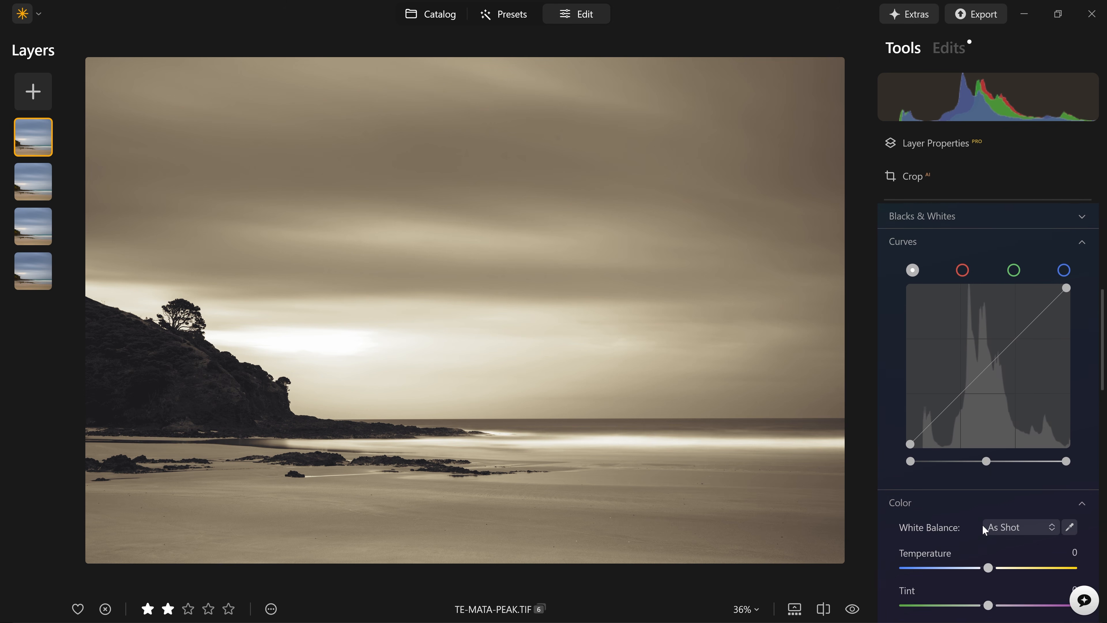
scroll(969, 445, down, 3)
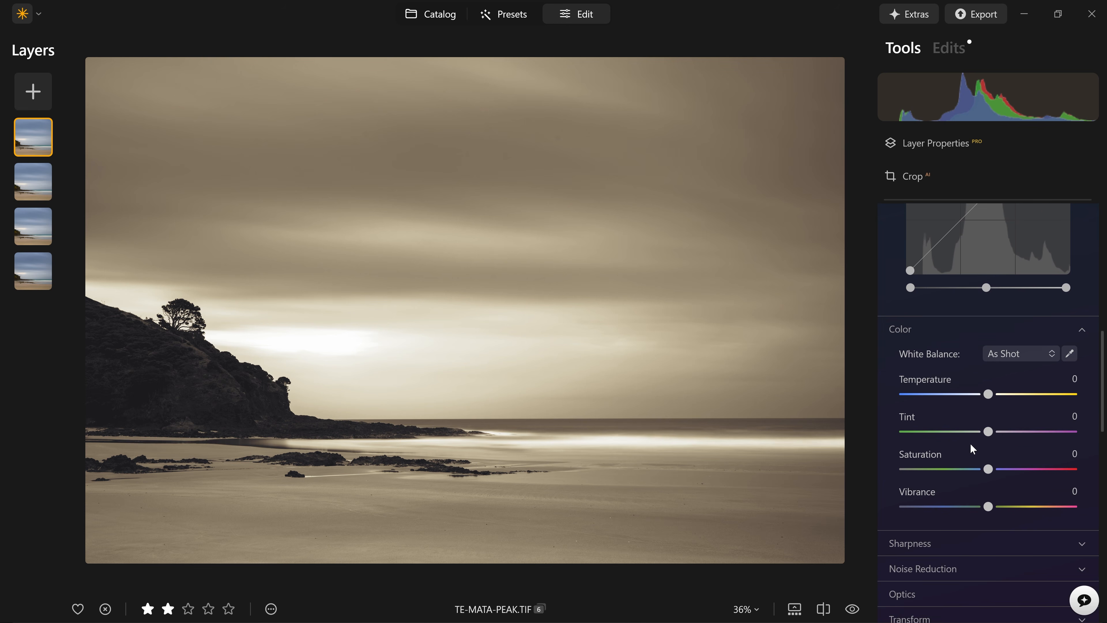
drag(987, 449, 892, 446)
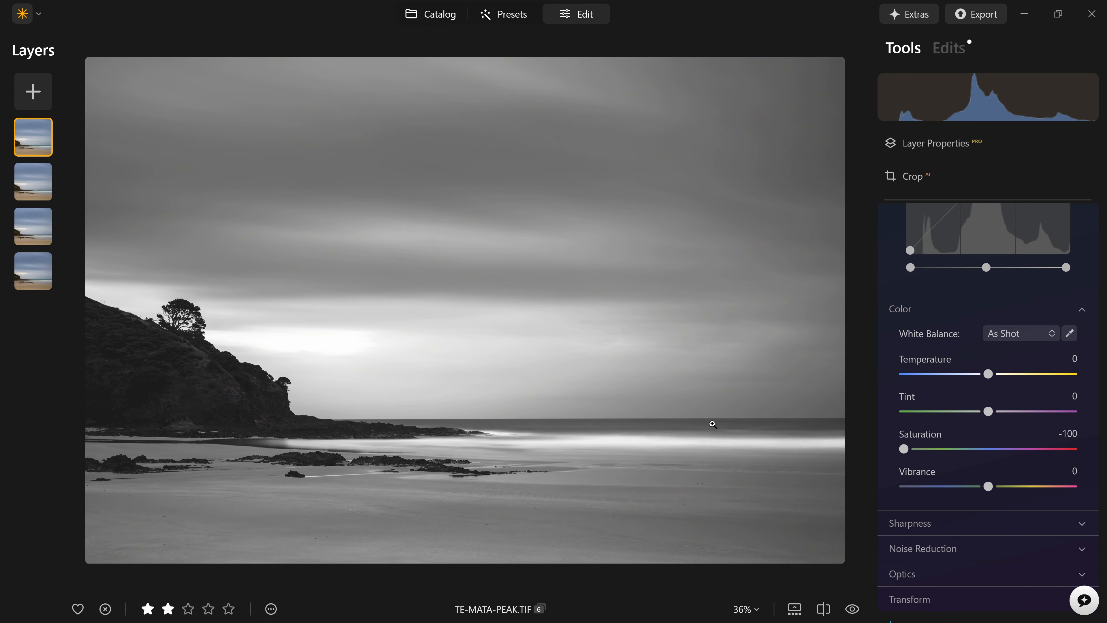
Step: Select the third layer down in the layer stack
click(40, 226)
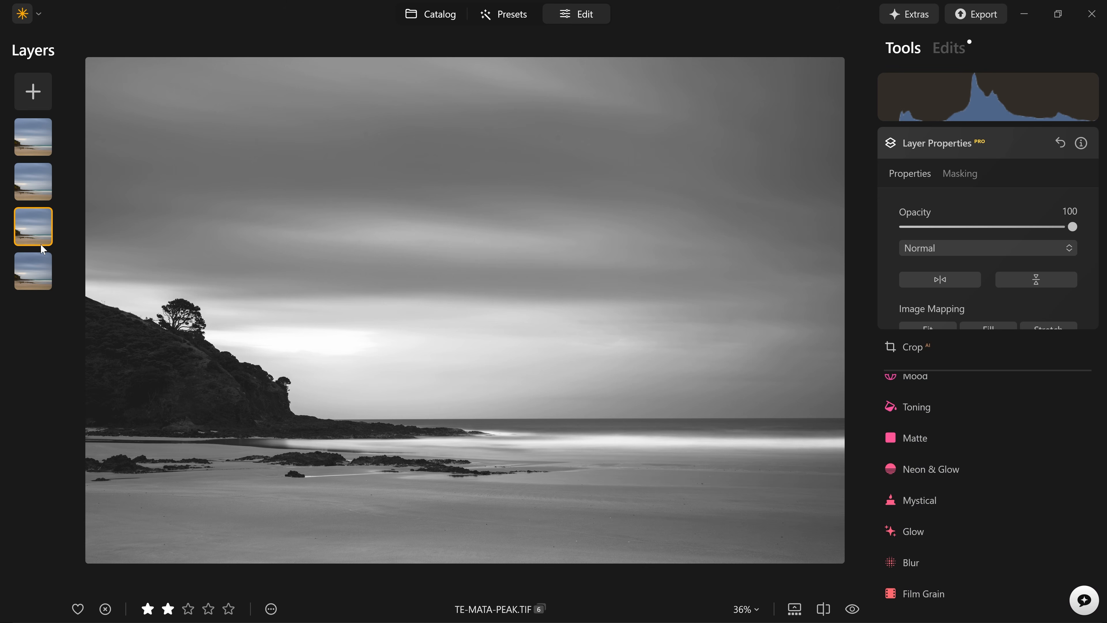